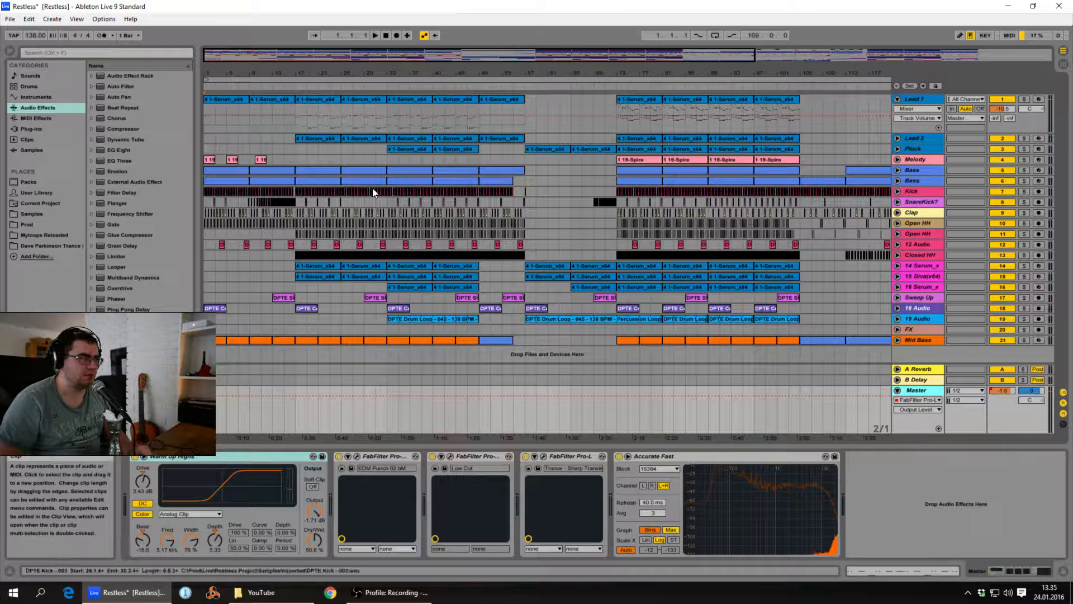
- Play the arrangement from bar 73, moving the loop start there, and stop with the position returned to the song start
{"action": "left_click", "coordinate": [616, 85]}
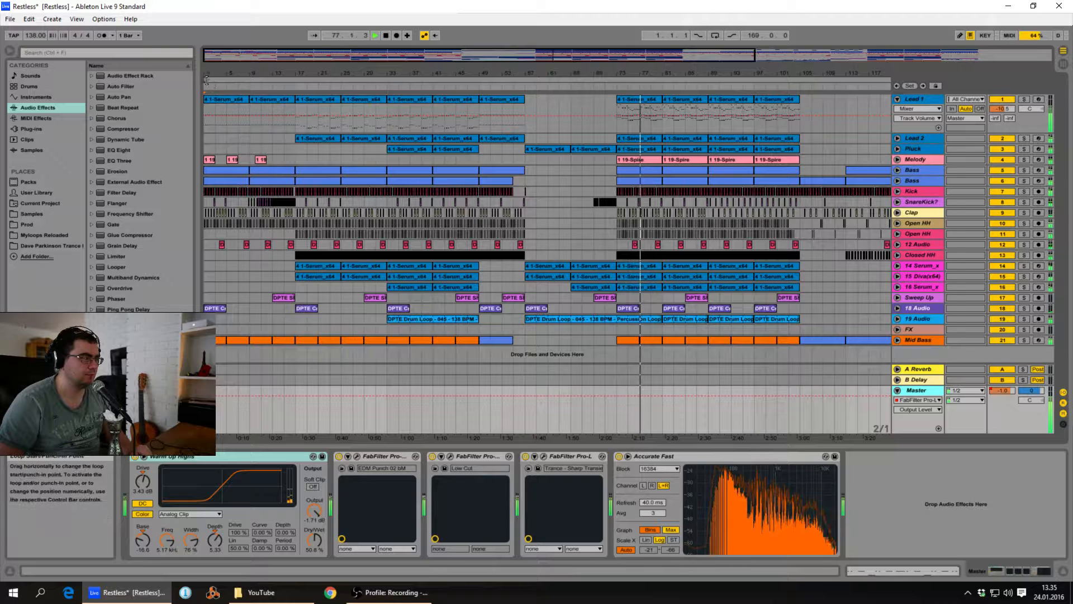
{"action": "left_click_drag", "start_coordinate": [210, 84], "coordinate": [617, 107]}
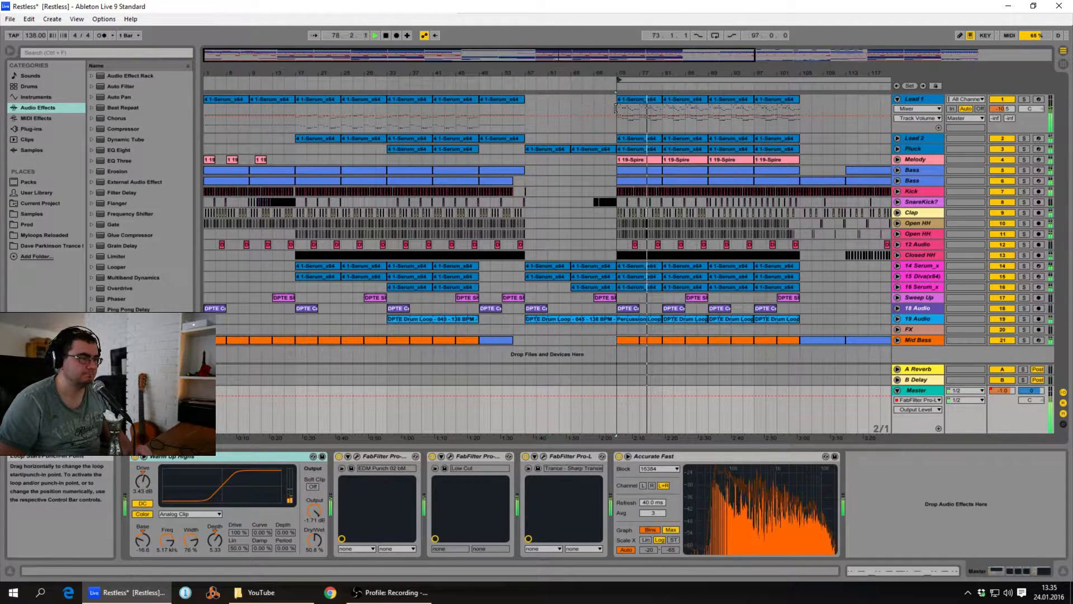
{"action": "left_click", "coordinate": [706, 87]}
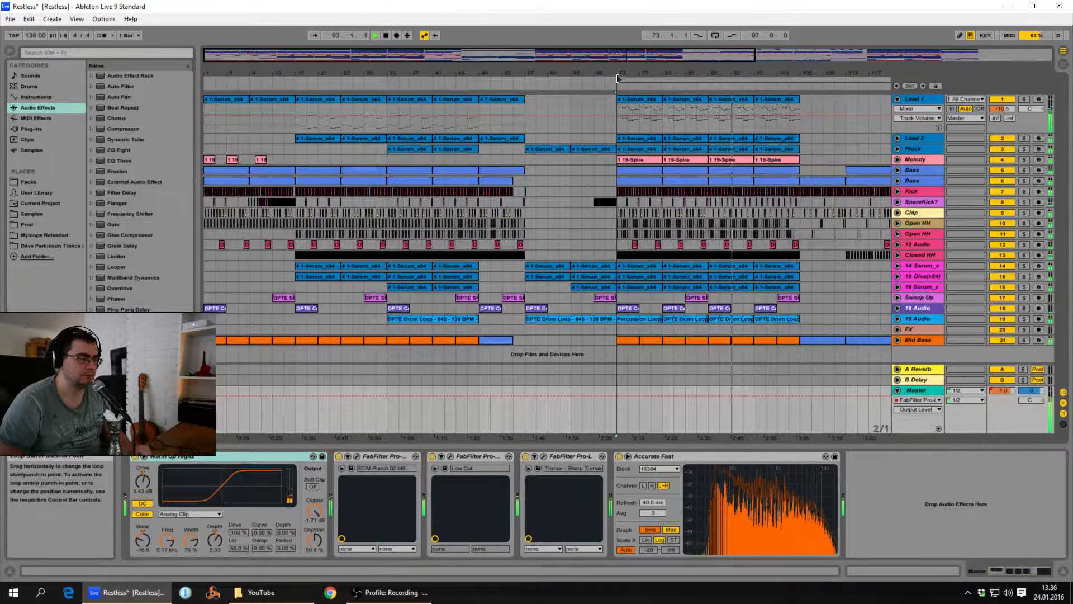
{"action": "left_click", "coordinate": [385, 35]}
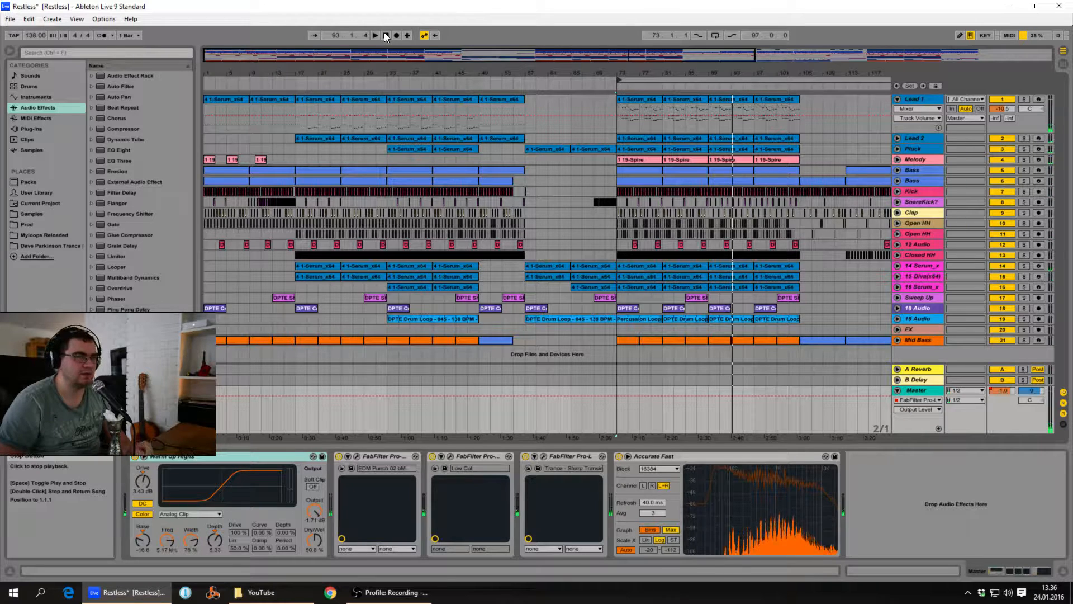
{"action": "left_click", "coordinate": [385, 35]}
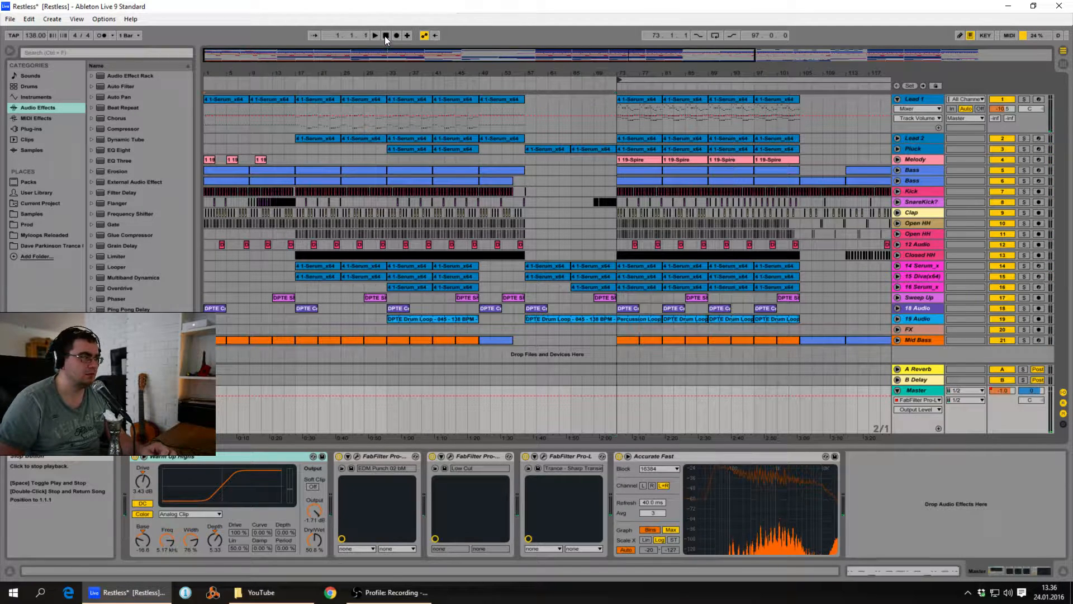
- Set the arrangement loop to start at bar 1 with a length of 110 bars
{"action": "left_click_drag", "start_coordinate": [634, 80], "coordinate": [221, 80]}
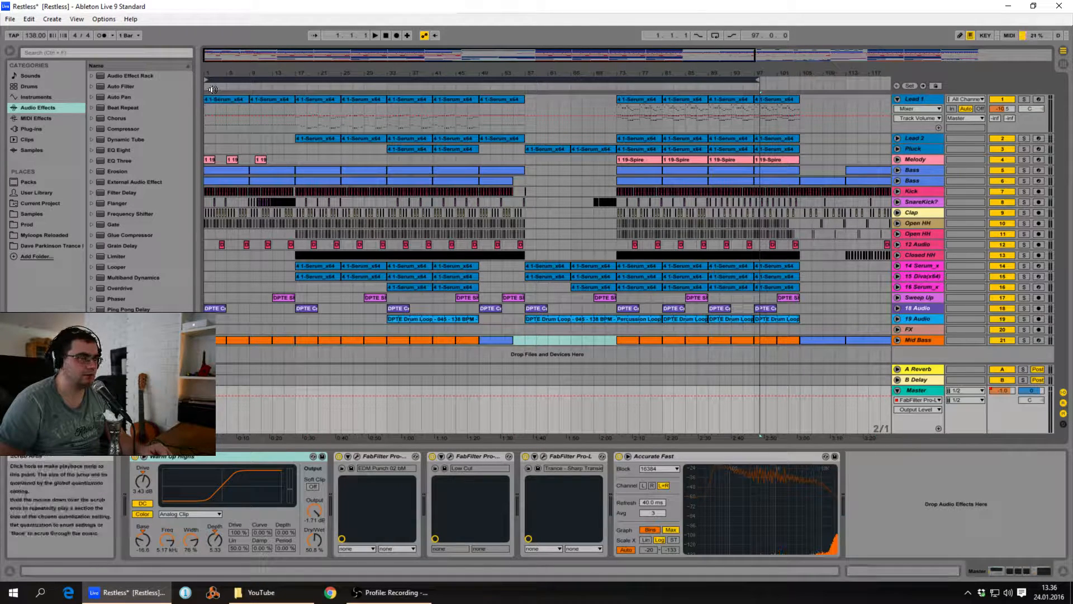
{"action": "left_click_drag", "start_coordinate": [757, 79], "coordinate": [834, 80]}
{"action": "left_click_drag", "start_coordinate": [726, 57], "coordinate": [727, 29]}
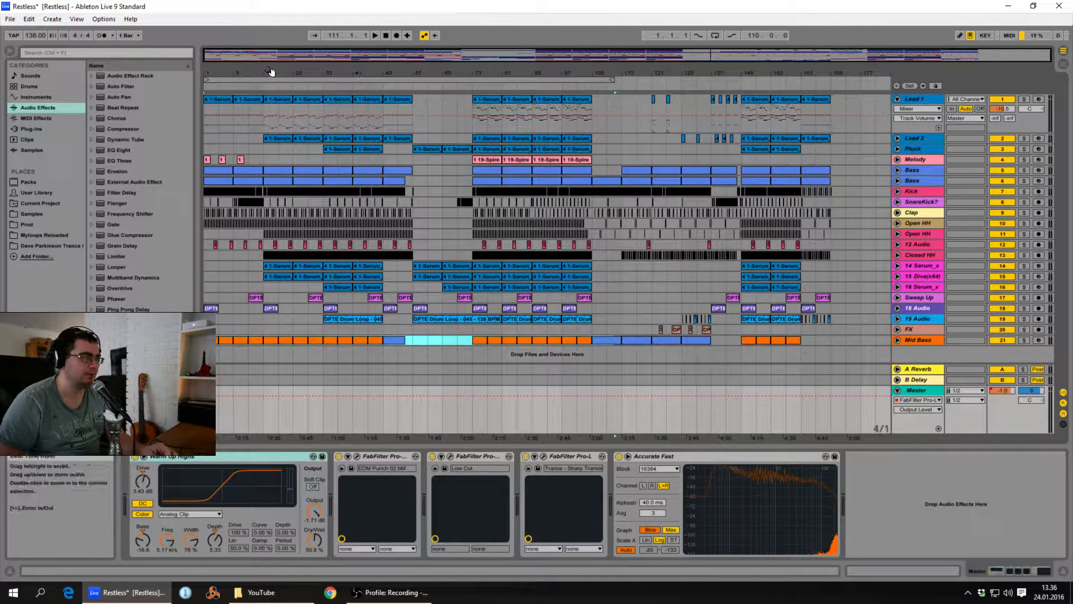
- Open the Serum synth window of the Lead 1 track
{"action": "left_click", "coordinate": [921, 97]}
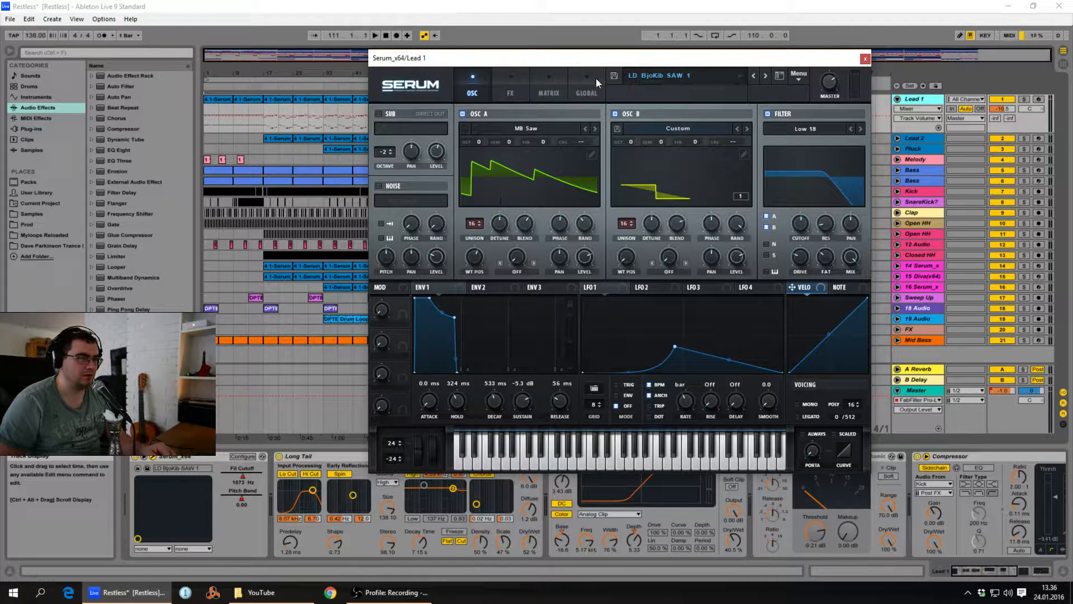
{"action": "left_click_drag", "start_coordinate": [625, 60], "coordinate": [617, 63]}
{"action": "left_click", "coordinate": [923, 100]}
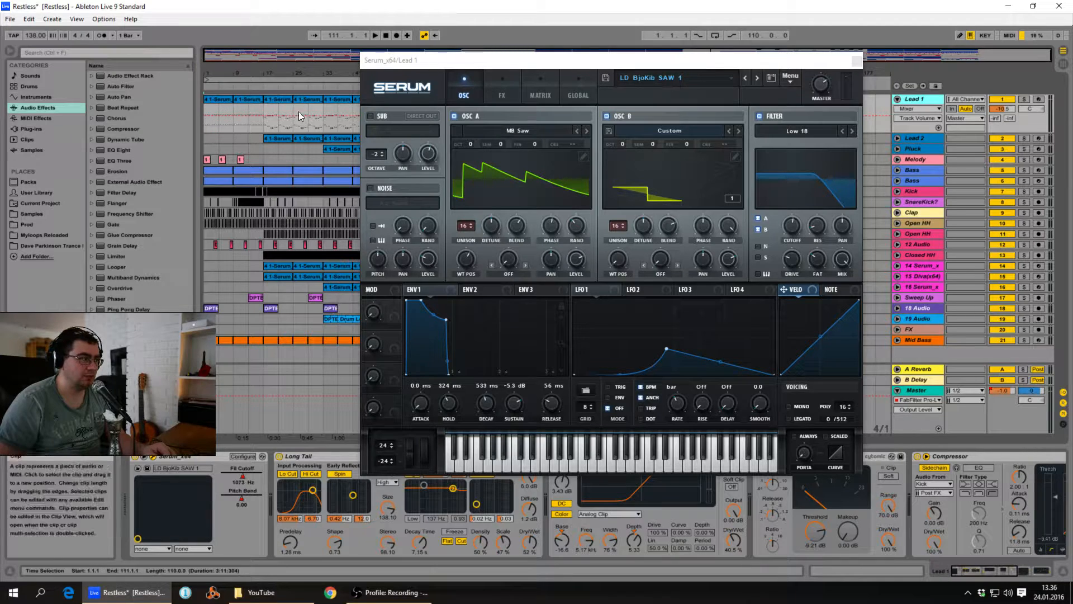
- Open the Lead 1 MIDI clip at bar 25 and audition its G#3 and G#2 notes on the piano roll
{"action": "double_click", "coordinate": [306, 98]}
{"action": "left_click_drag", "start_coordinate": [500, 62], "coordinate": [643, 67]}
{"action": "left_click", "coordinate": [272, 292]}
{"action": "left_click", "coordinate": [273, 334]}
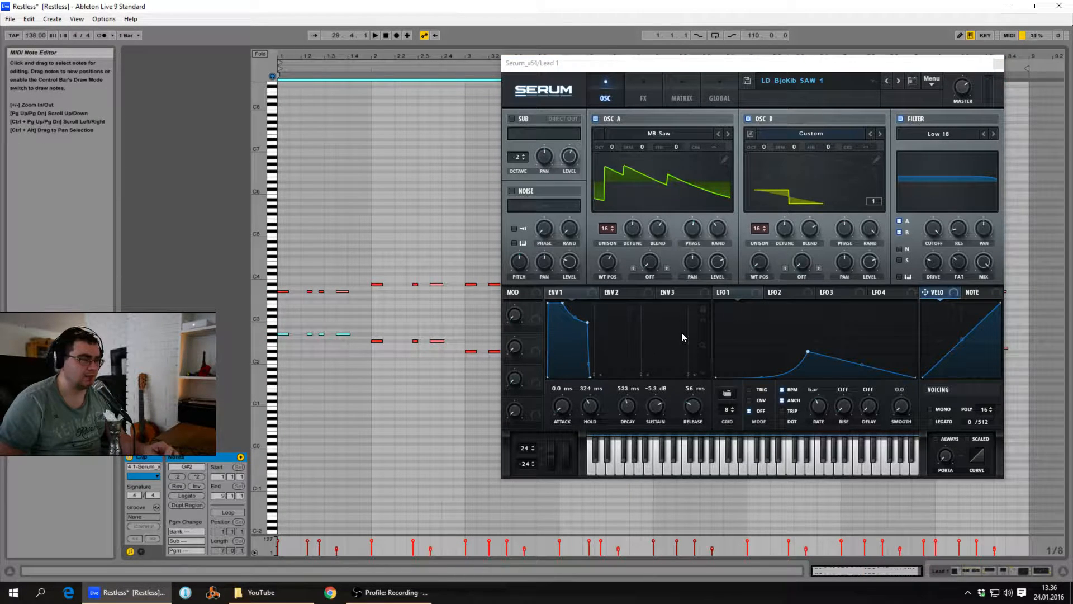
{"action": "left_click_drag", "start_coordinate": [875, 70], "coordinate": [819, 42]}
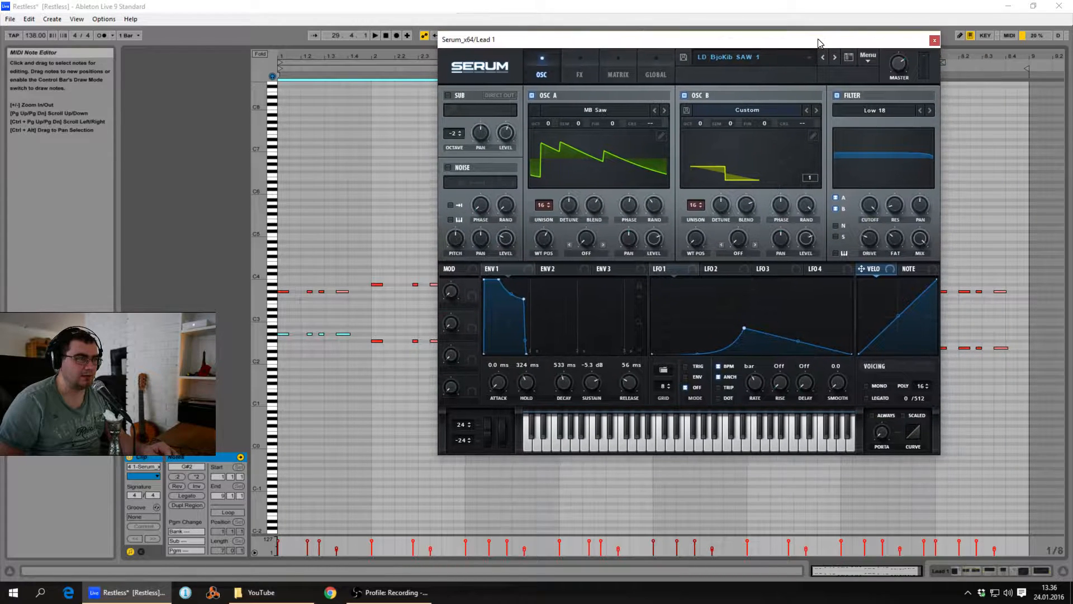
{"action": "left_click", "coordinate": [278, 293]}
{"action": "left_click", "coordinate": [272, 337]}
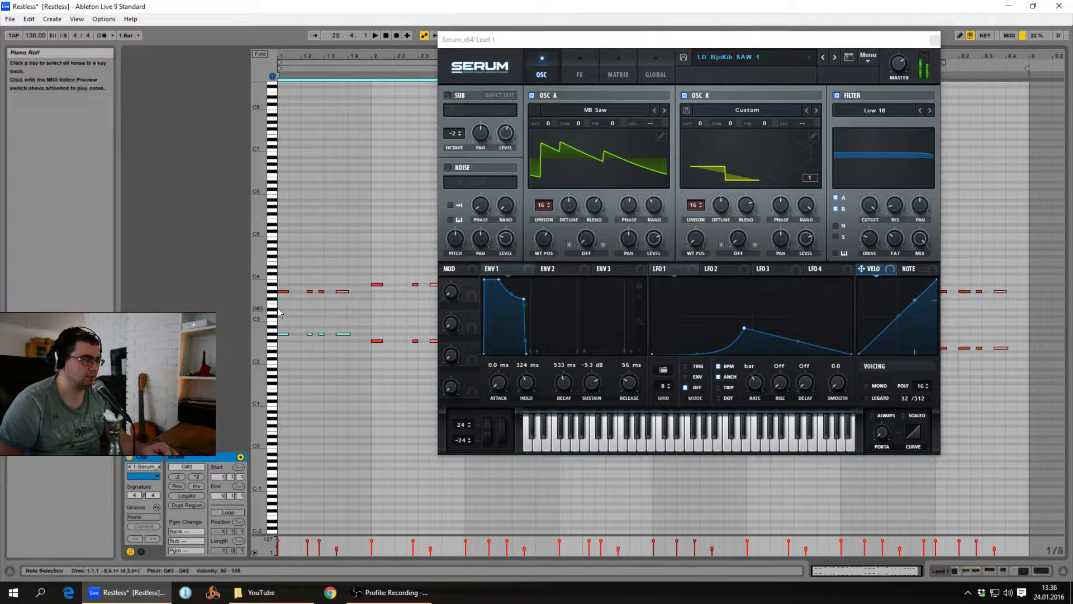
{"action": "left_click", "coordinate": [275, 295]}
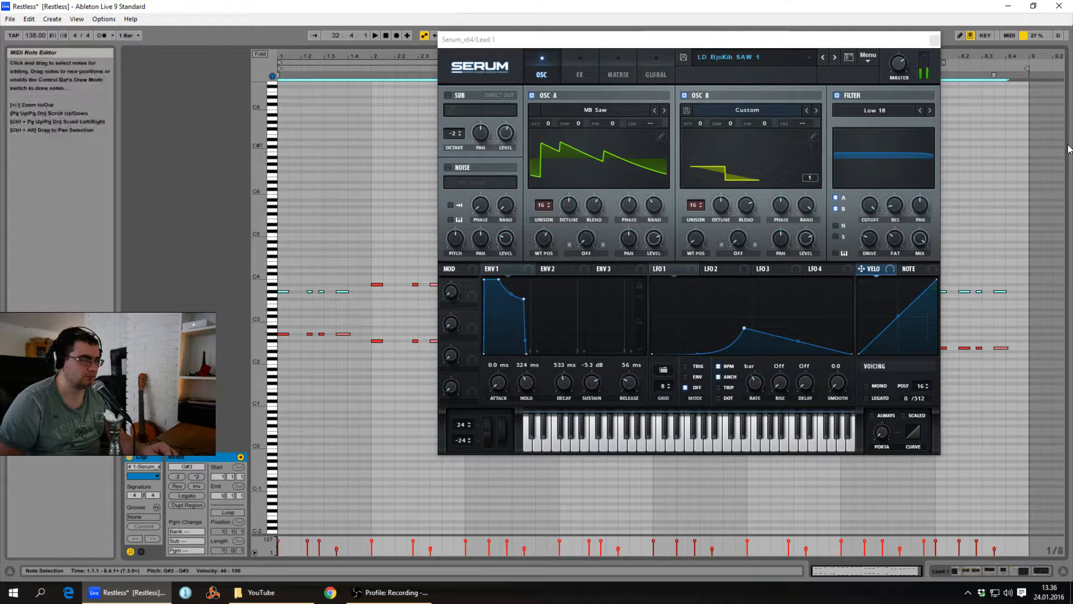
- Return from the clip's notes to the arrangement with Lead 1's device chain shown, and close the Serum window
{"action": "left_click", "coordinate": [997, 571]}
{"action": "left_click_drag", "start_coordinate": [642, 33], "coordinate": [729, 27]}
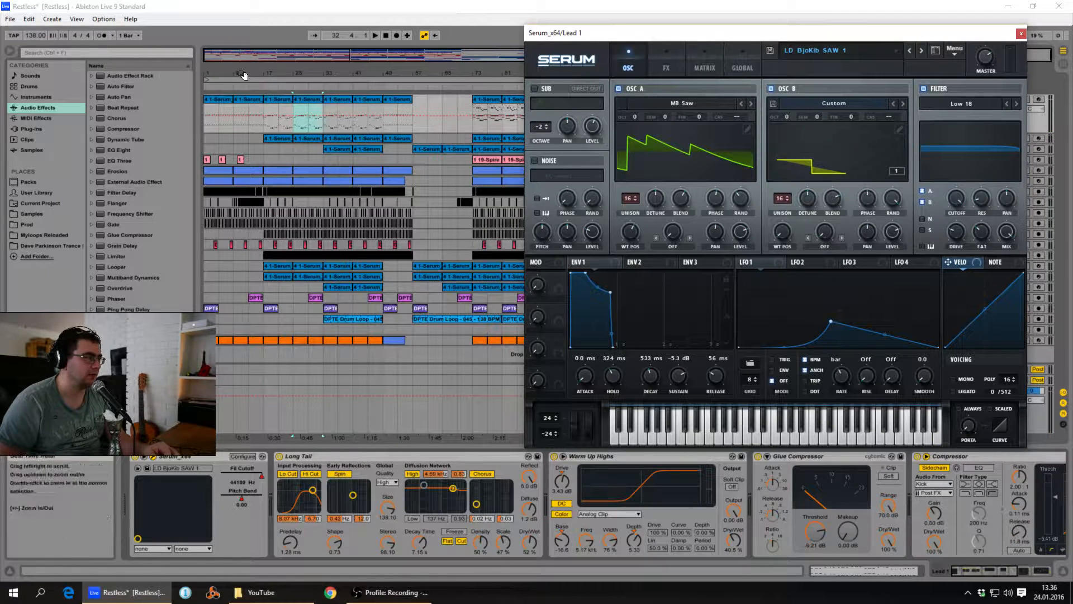
{"action": "left_click_drag", "start_coordinate": [678, 38], "coordinate": [553, 119]}
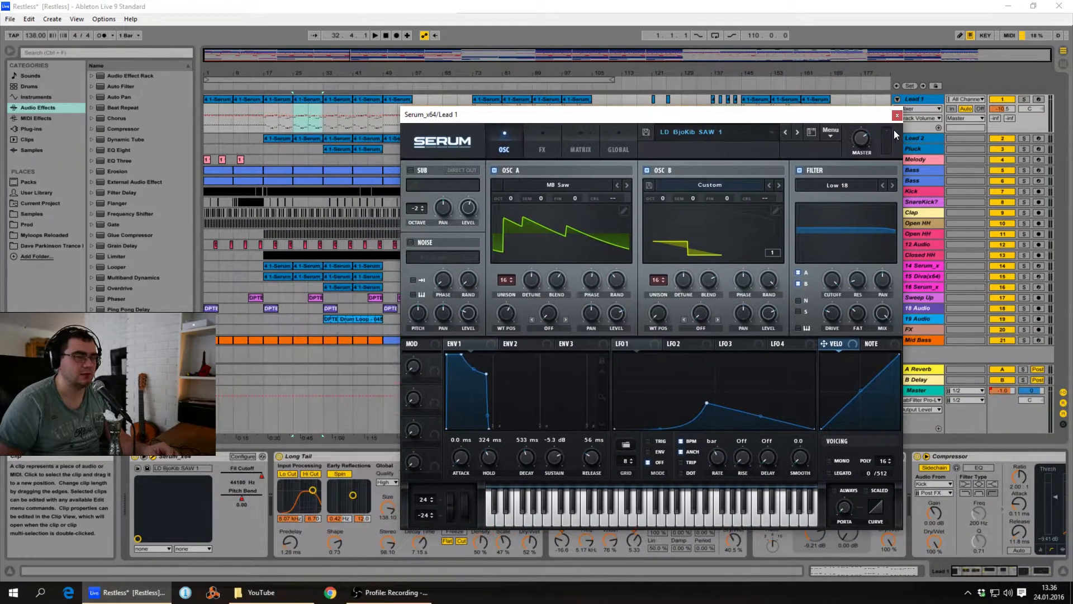
{"action": "left_click", "coordinate": [898, 116]}
- Select the Lead 2 track and unfold all arrangement tracks to show their clip contents
{"action": "left_click", "coordinate": [917, 136]}
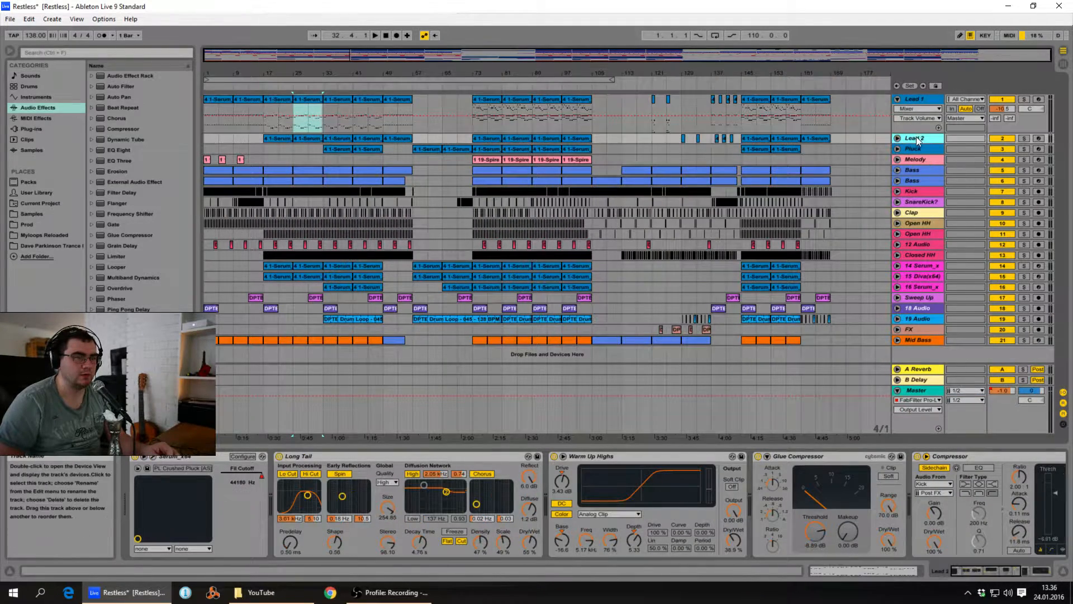
{"action": "left_click", "coordinate": [897, 139]}
{"action": "left_click", "coordinate": [898, 187]}
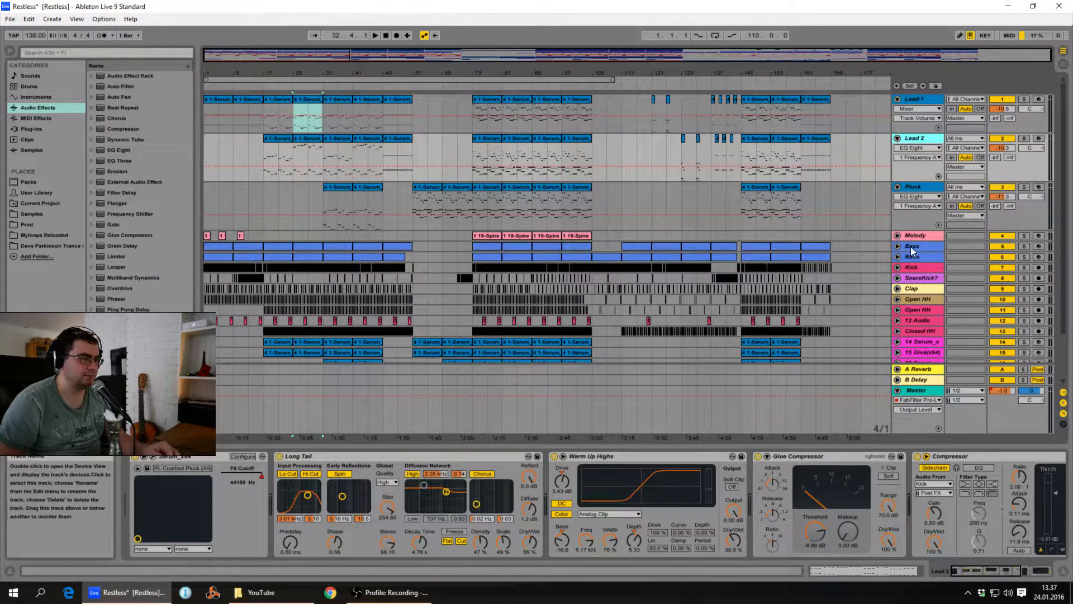
{"action": "left_click", "coordinate": [897, 247], "text": "alt"}
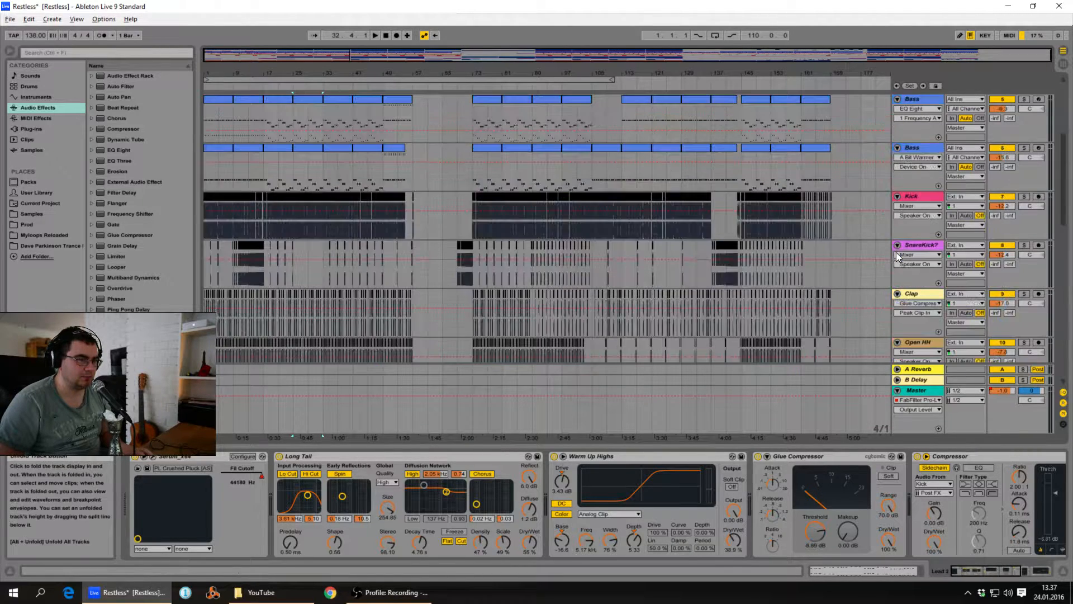
{"action": "scroll", "coordinate": [570, 291], "scroll_direction": "up", "scroll_amount": 5}
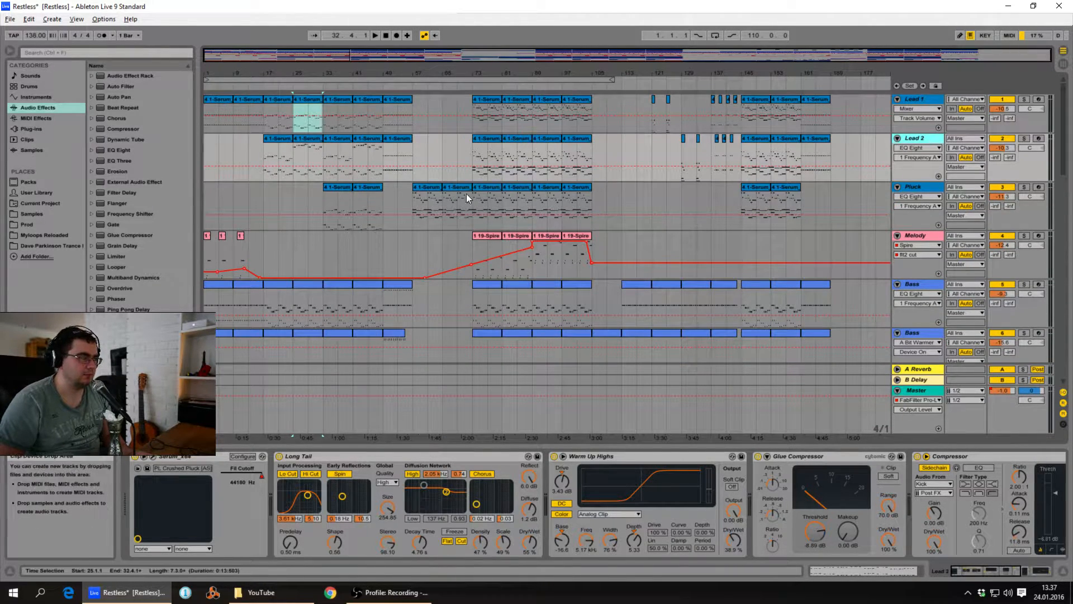
- Show the Serum Fil Cutoff automation on the Lead 1, Lead 2 and Pluck tracks
{"action": "left_click", "coordinate": [917, 109]}
{"action": "left_click", "coordinate": [912, 122]}
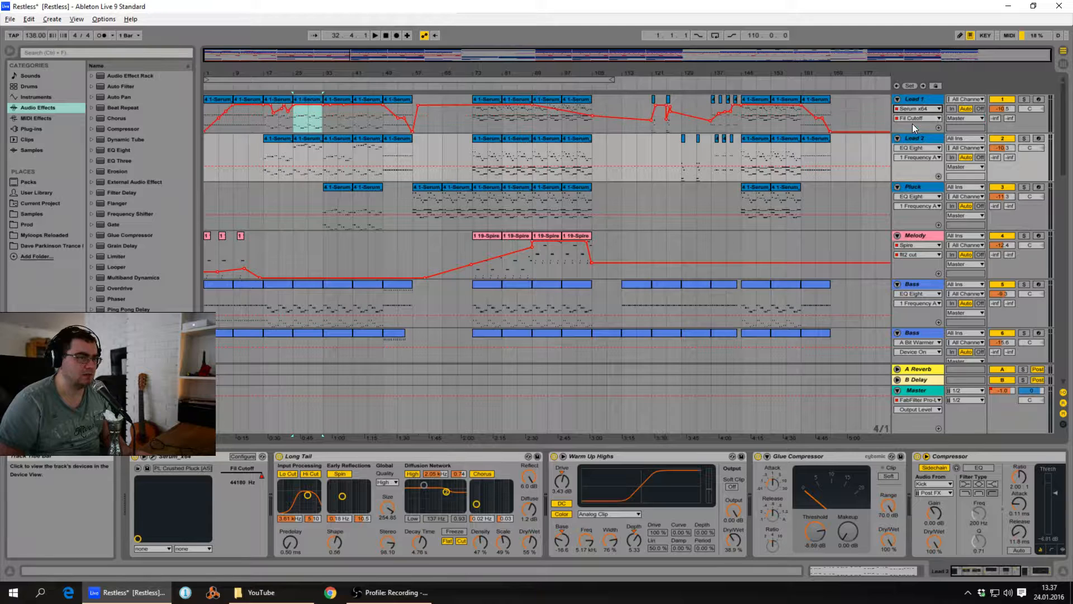
{"action": "left_click", "coordinate": [919, 148]}
{"action": "left_click", "coordinate": [918, 165]}
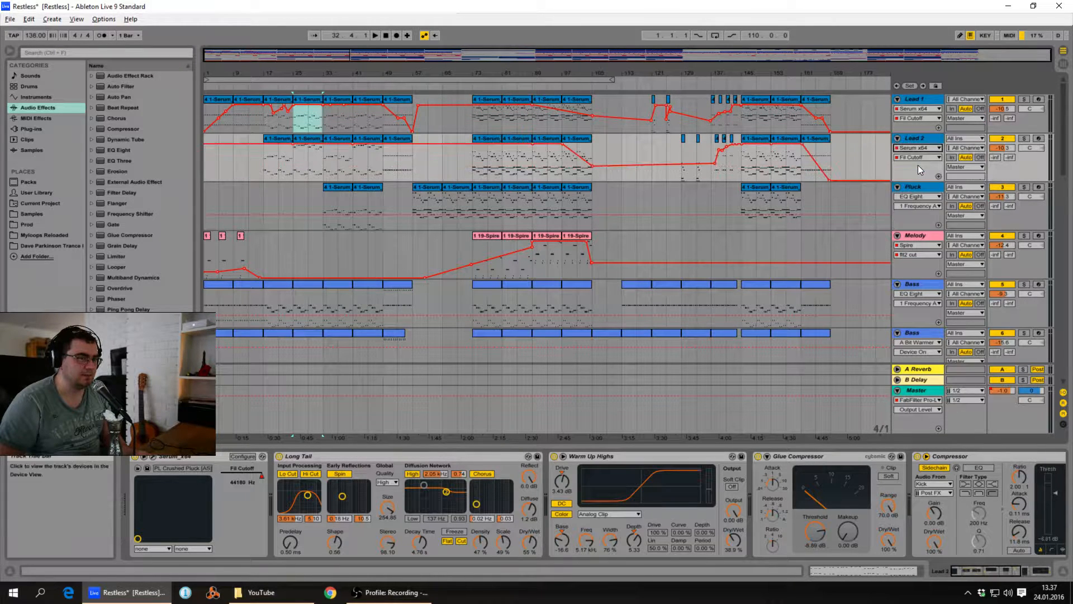
{"action": "left_click", "coordinate": [915, 197]}
{"action": "left_click", "coordinate": [913, 216]}
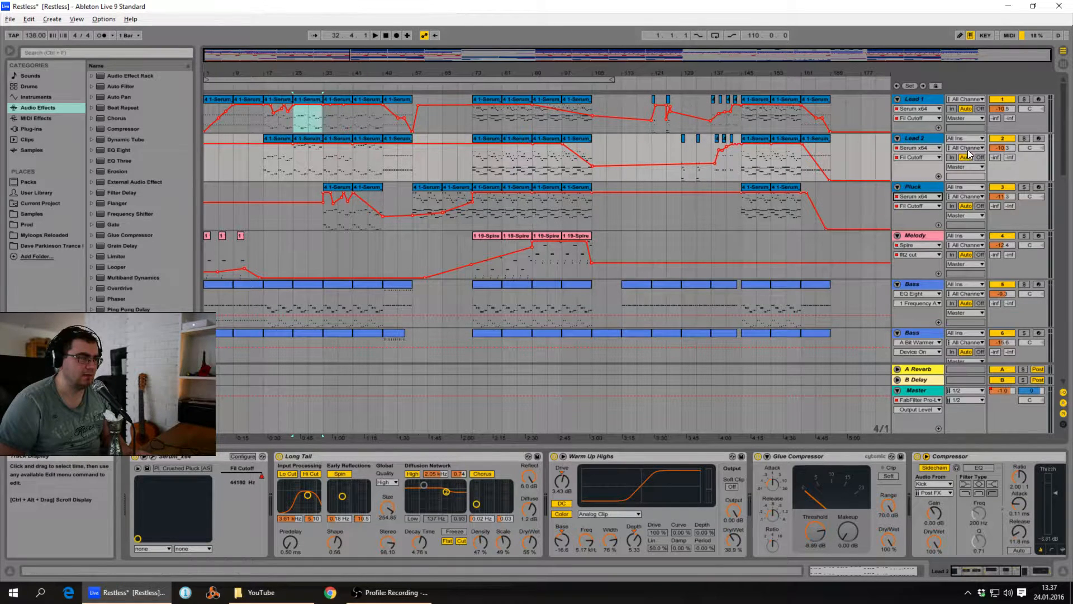
- Show Lead 1's Serum Pitch Bend automation and listen to the build-up from about bar 12 while reviewing the tracks below
{"action": "left_click", "coordinate": [921, 110]}
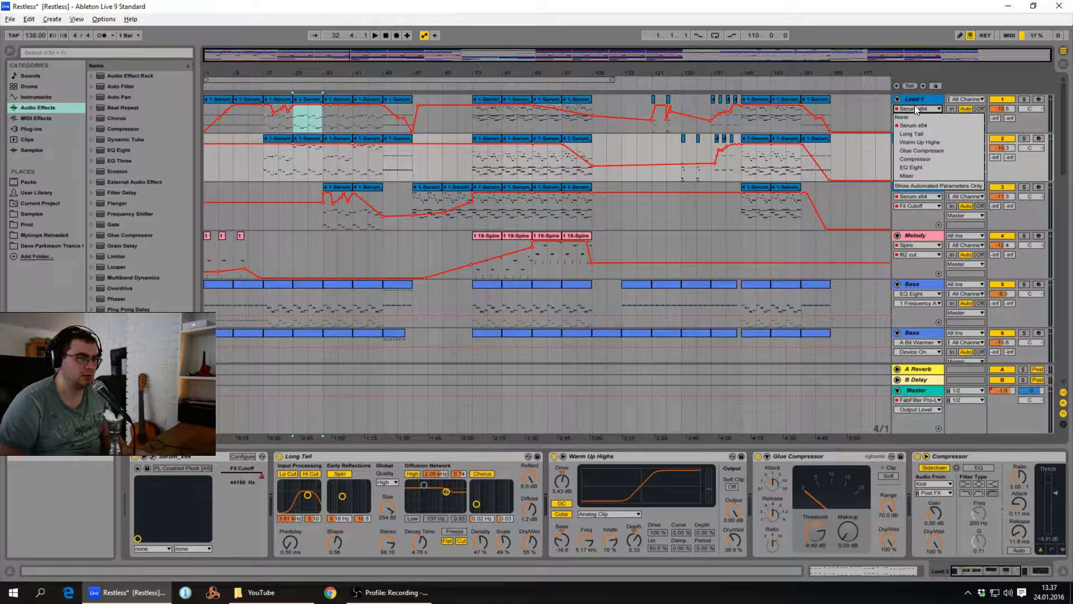
{"action": "left_click", "coordinate": [915, 102]}
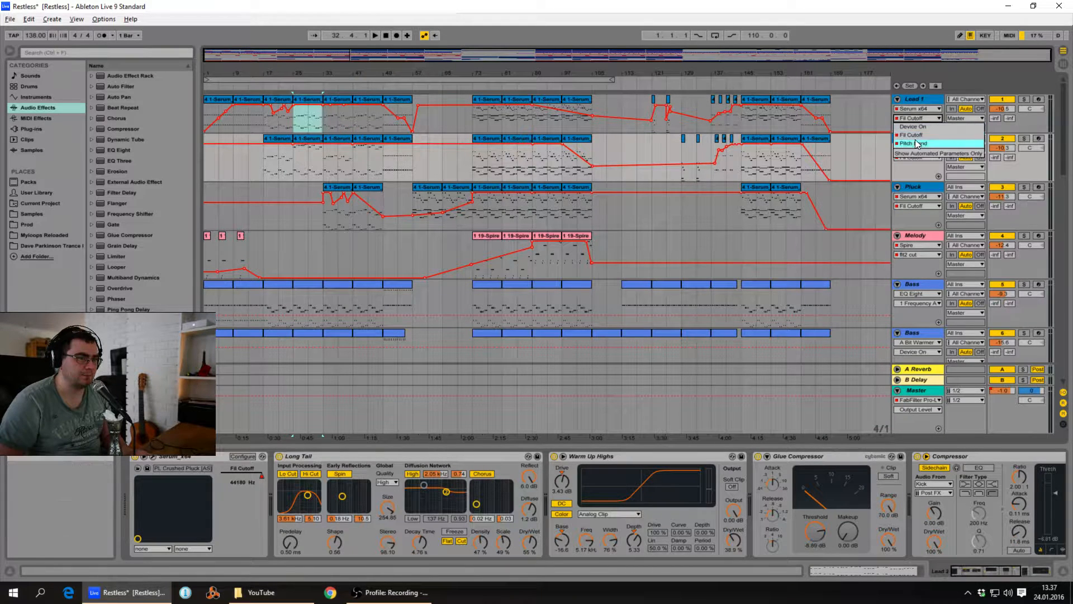
{"action": "left_click", "coordinate": [247, 88]}
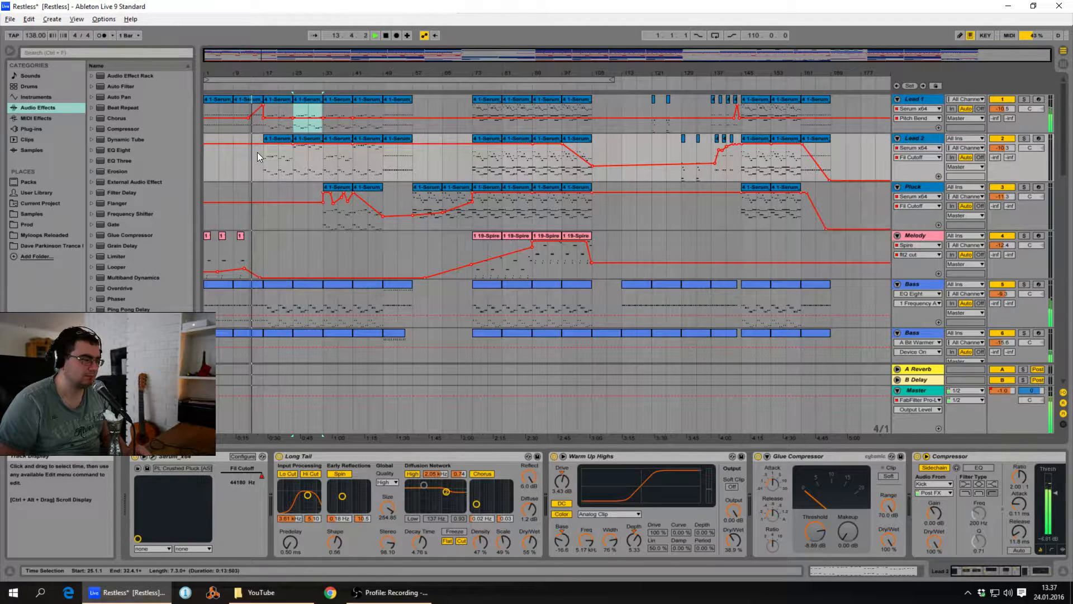
{"action": "scroll", "coordinate": [255, 152], "scroll_direction": "down", "scroll_amount": 3}
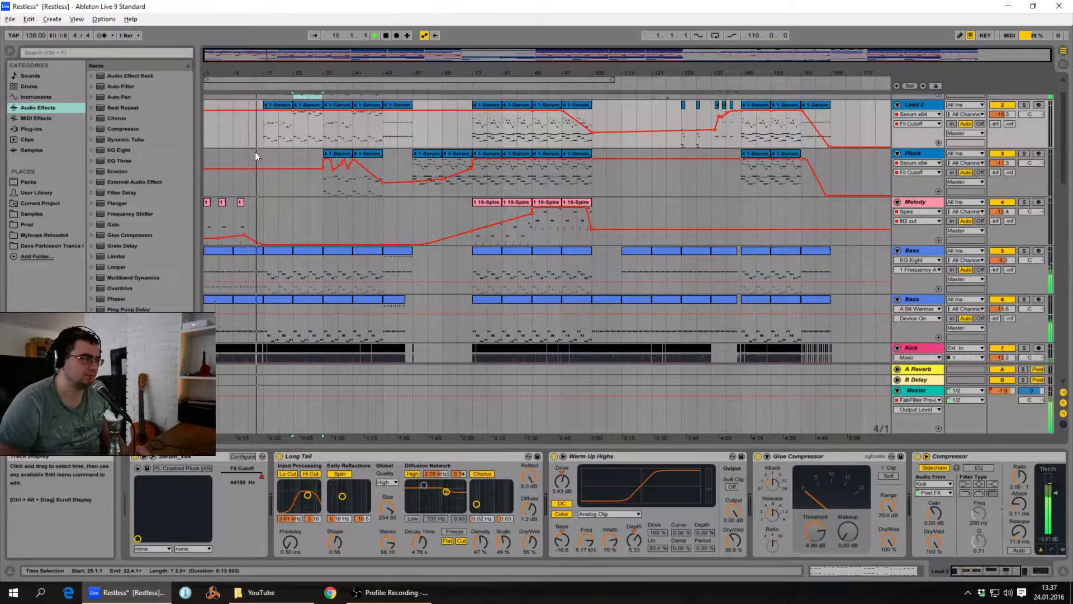
{"action": "scroll", "coordinate": [253, 166], "scroll_direction": "down", "scroll_amount": 6}
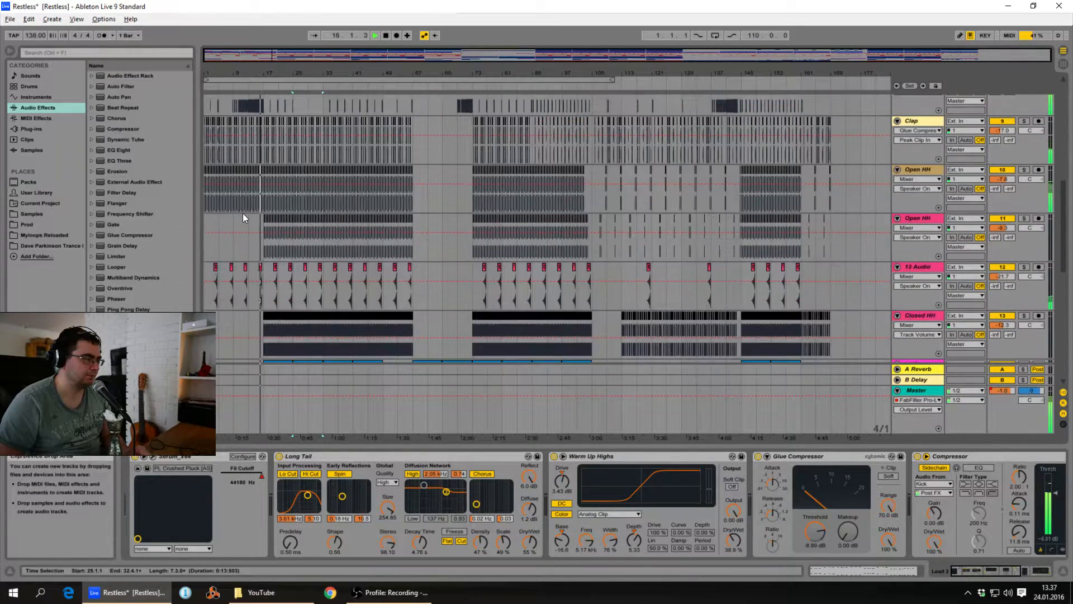
{"action": "scroll", "coordinate": [244, 215], "scroll_direction": "up", "scroll_amount": 9}
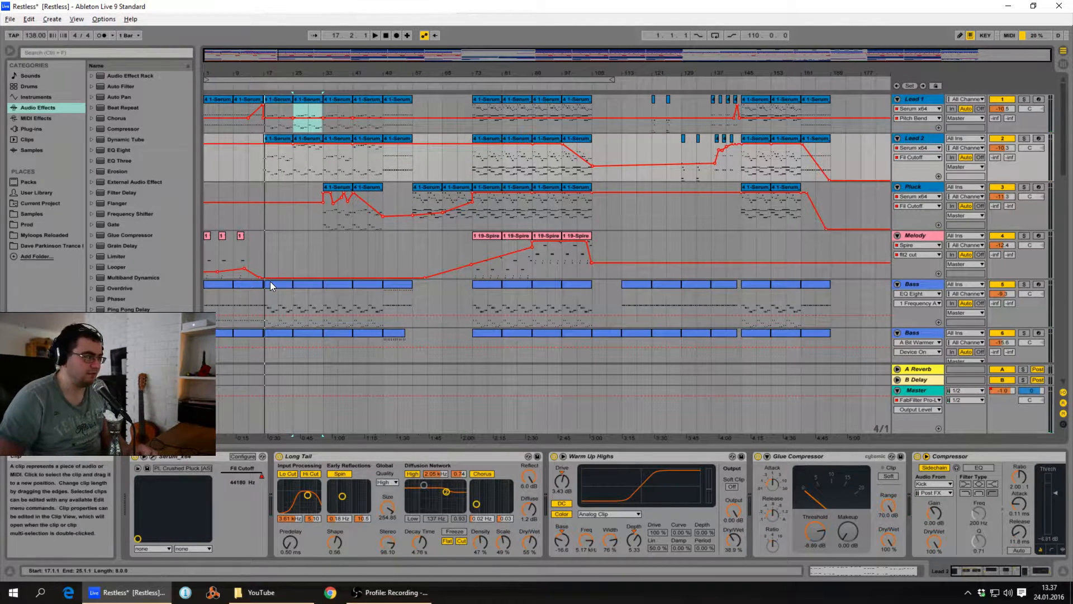
- Play the arrangement from bar 25 with Lead 1 showing its Fil Cutoff automation again, and stop playback
{"action": "key", "text": "space"}
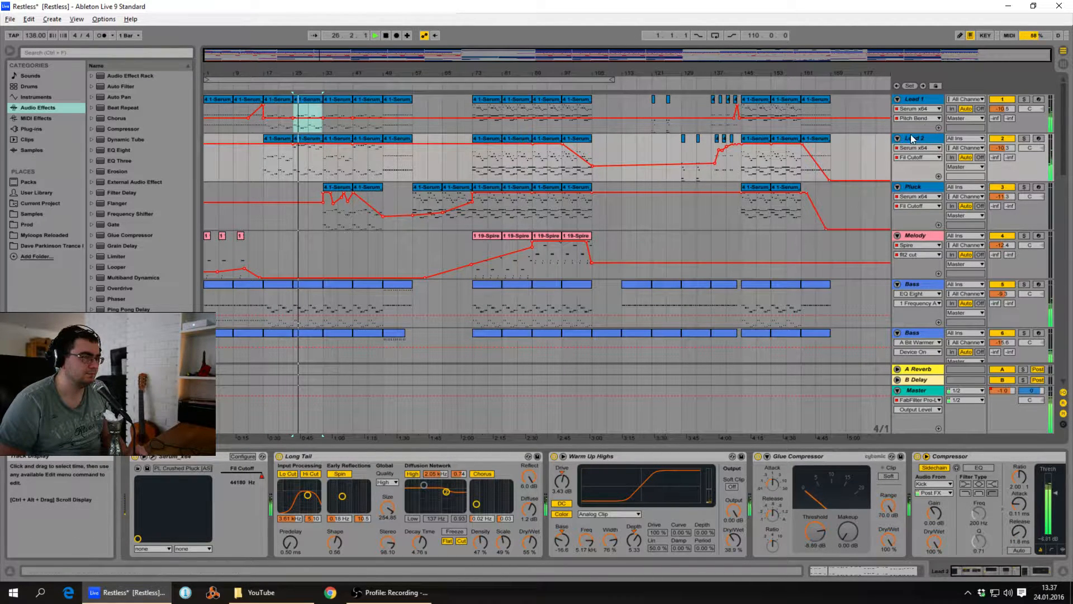
{"action": "left_click", "coordinate": [925, 108]}
{"action": "left_click", "coordinate": [929, 125]}
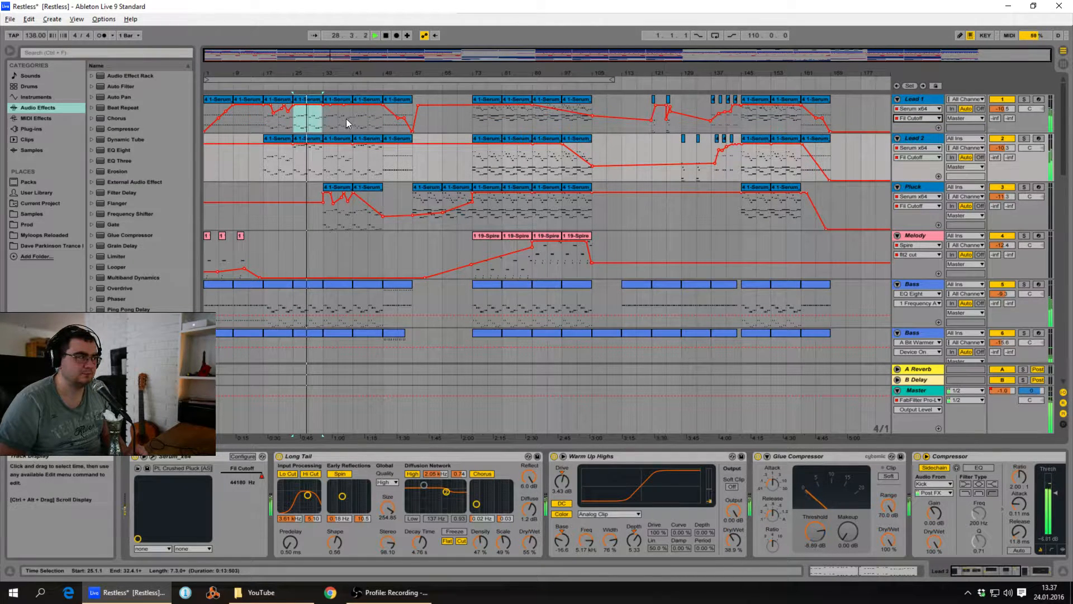
{"action": "left_click", "coordinate": [331, 106]}
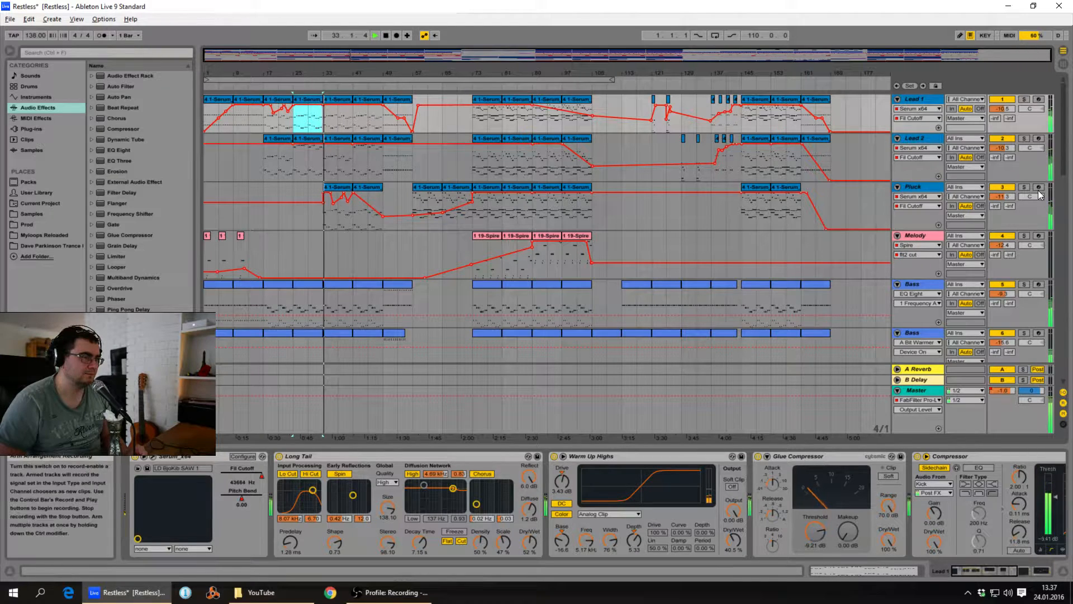
{"action": "left_click", "coordinate": [1027, 120]}
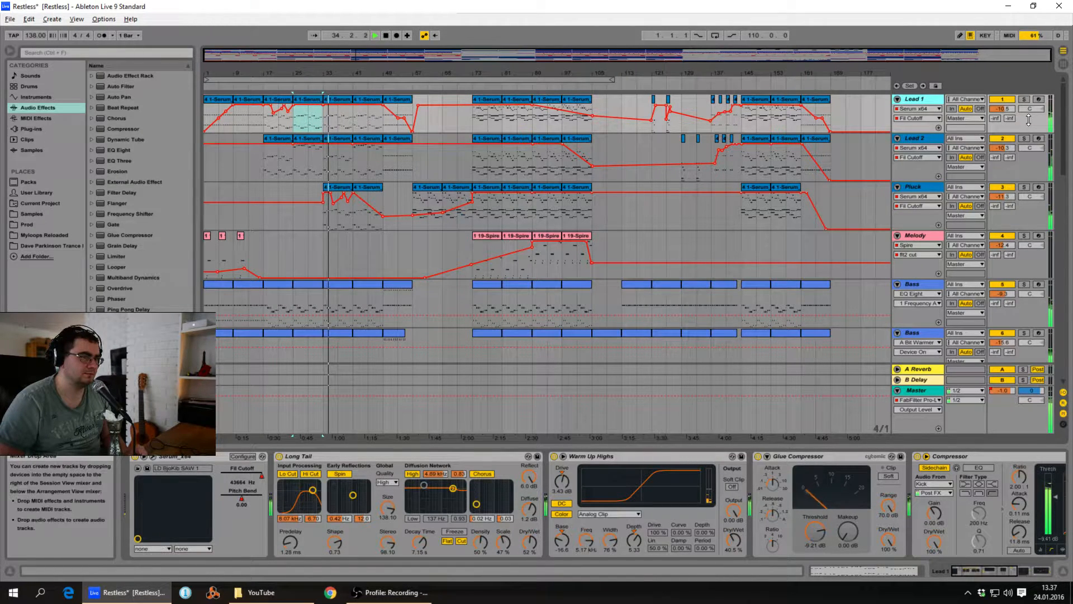
{"action": "key", "text": "space"}
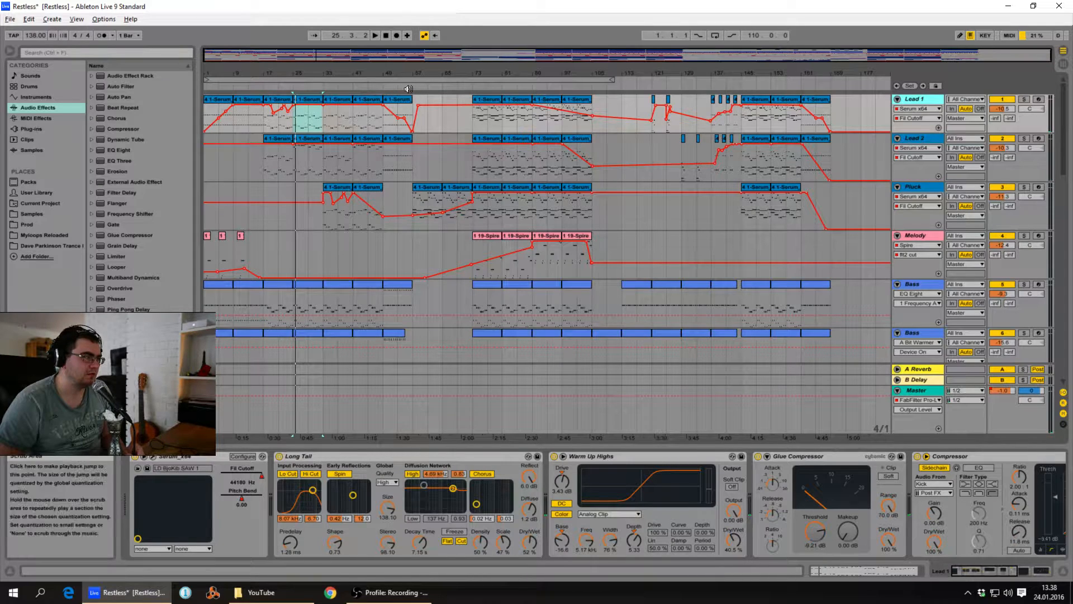
- Play the arrangement from about bar 53 and review the drum, synth and effect tracks below through the breakdown, and stop playback
{"action": "left_click", "coordinate": [396, 88]}
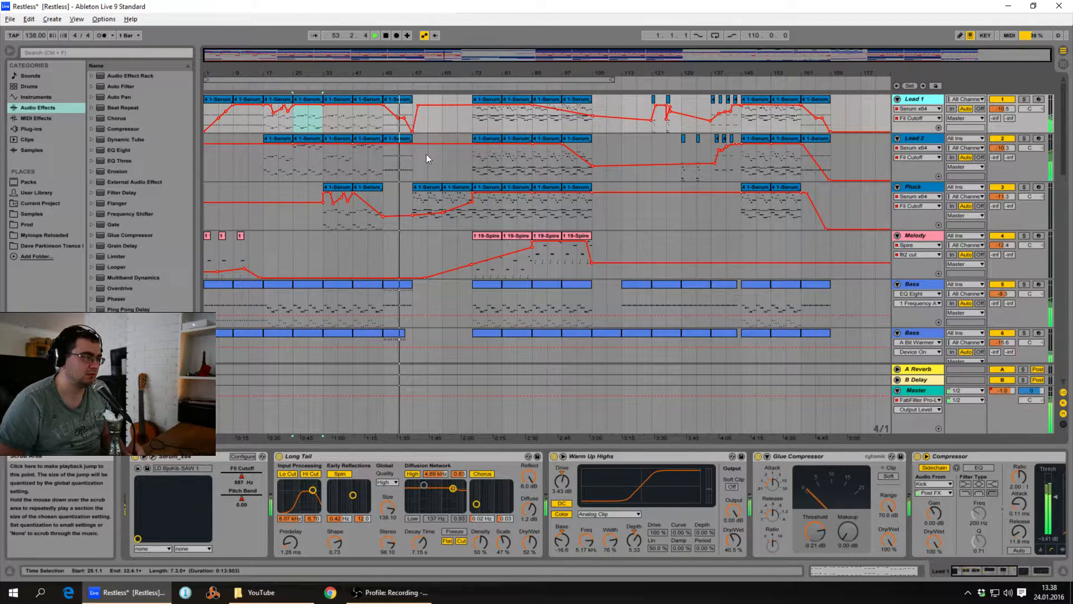
{"action": "scroll", "coordinate": [465, 279], "scroll_direction": "down", "scroll_amount": 3}
{"action": "scroll", "coordinate": [464, 276], "scroll_direction": "down", "scroll_amount": 10}
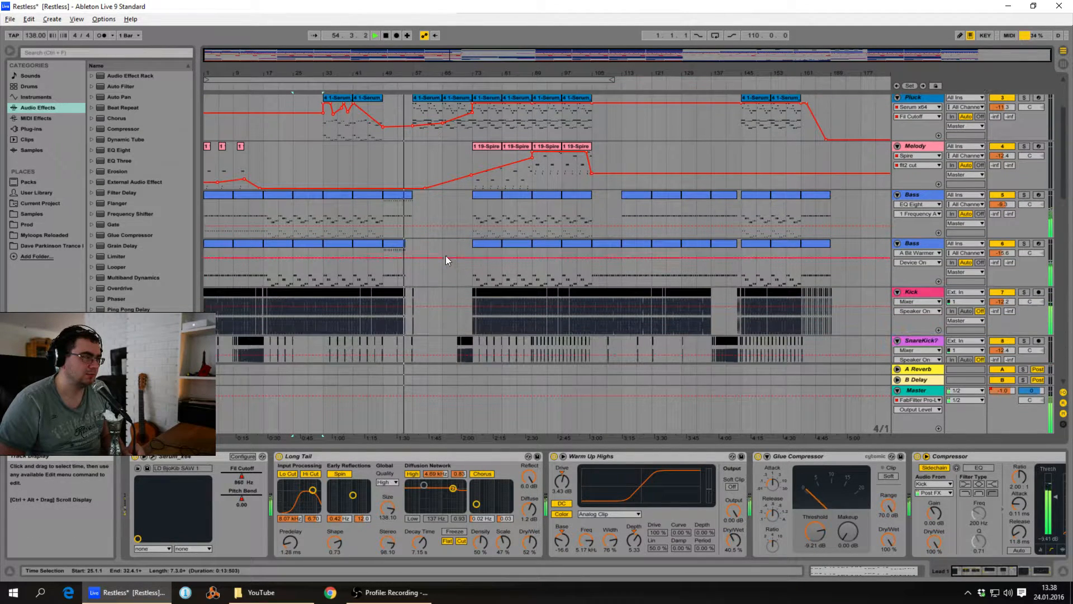
{"action": "scroll", "coordinate": [421, 277], "scroll_direction": "down", "scroll_amount": 15}
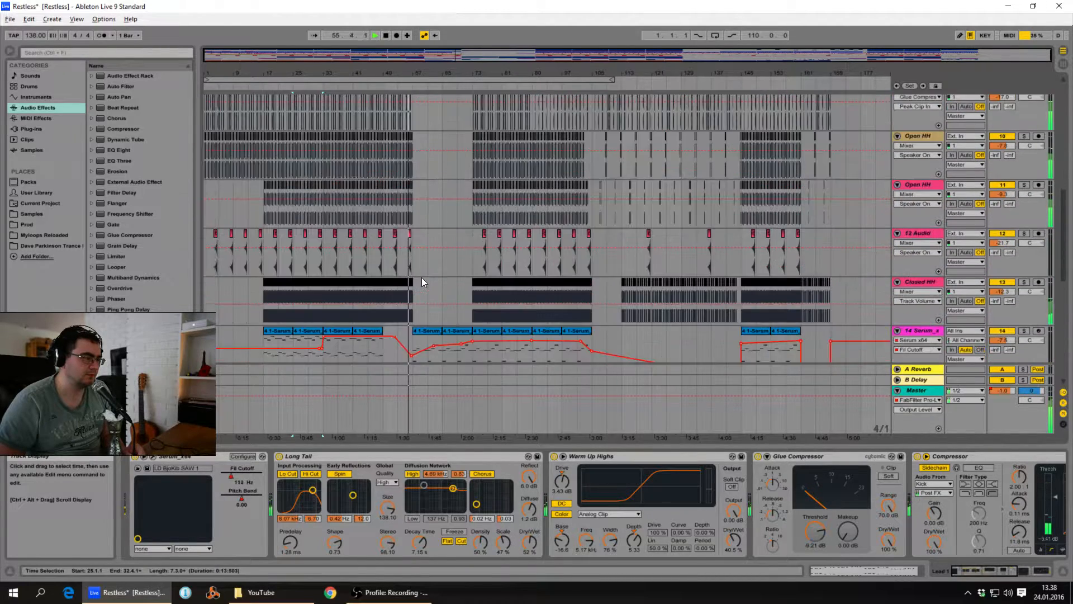
{"action": "scroll", "coordinate": [434, 286], "scroll_direction": "down", "scroll_amount": 8}
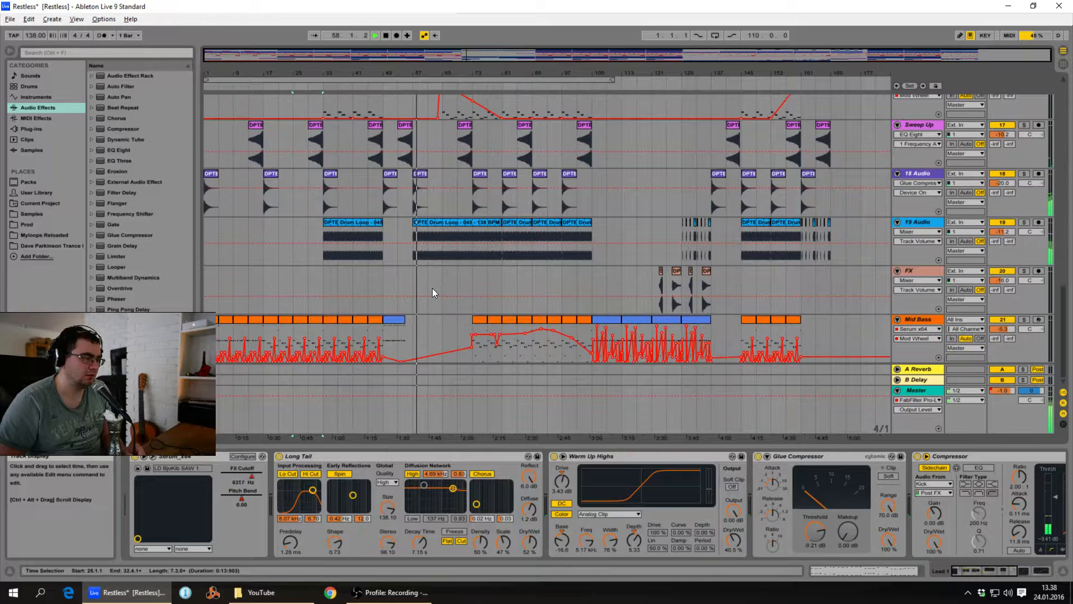
{"action": "scroll", "coordinate": [431, 287], "scroll_direction": "up", "scroll_amount": 5}
{"action": "scroll", "coordinate": [429, 289], "scroll_direction": "up", "scroll_amount": 10}
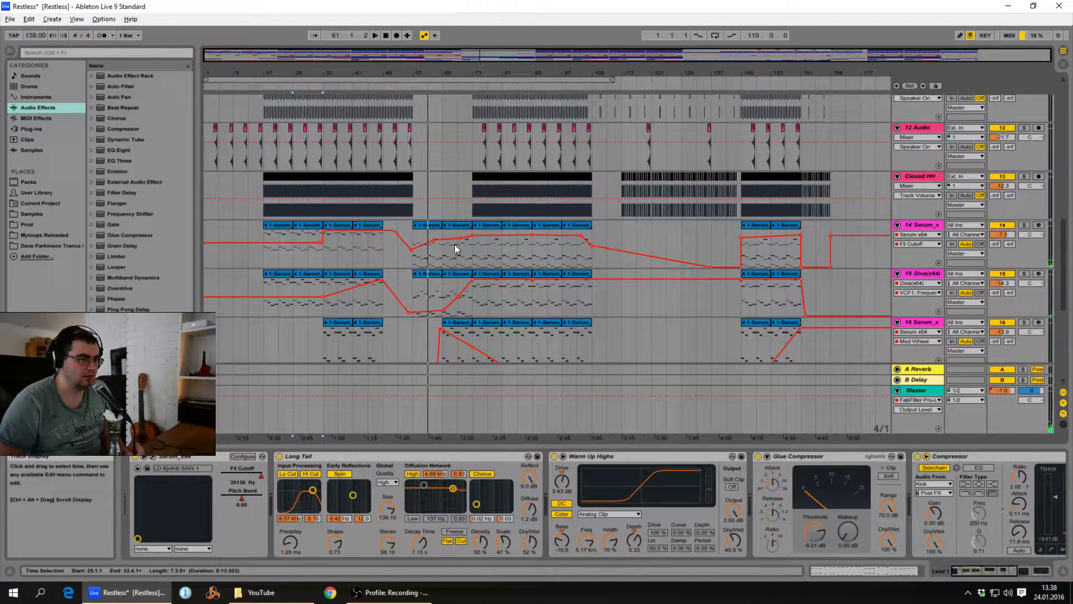
- Examine the Diva synth on track 15 with its MM Dramatic Strings preset, and close the plug-in window
{"action": "left_click", "coordinate": [1050, 291]}
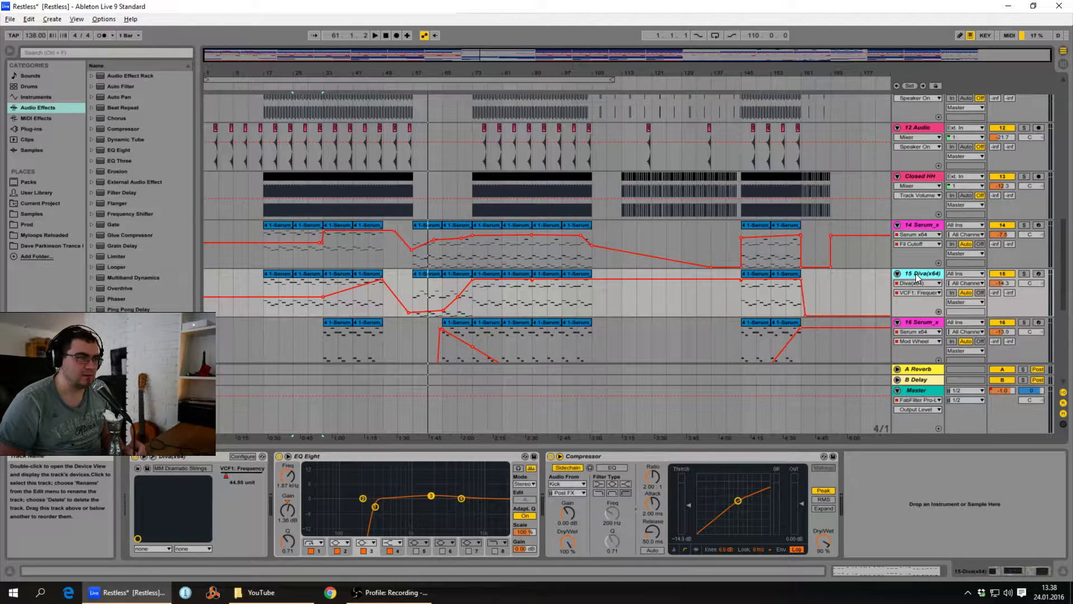
{"action": "left_click", "coordinate": [154, 455]}
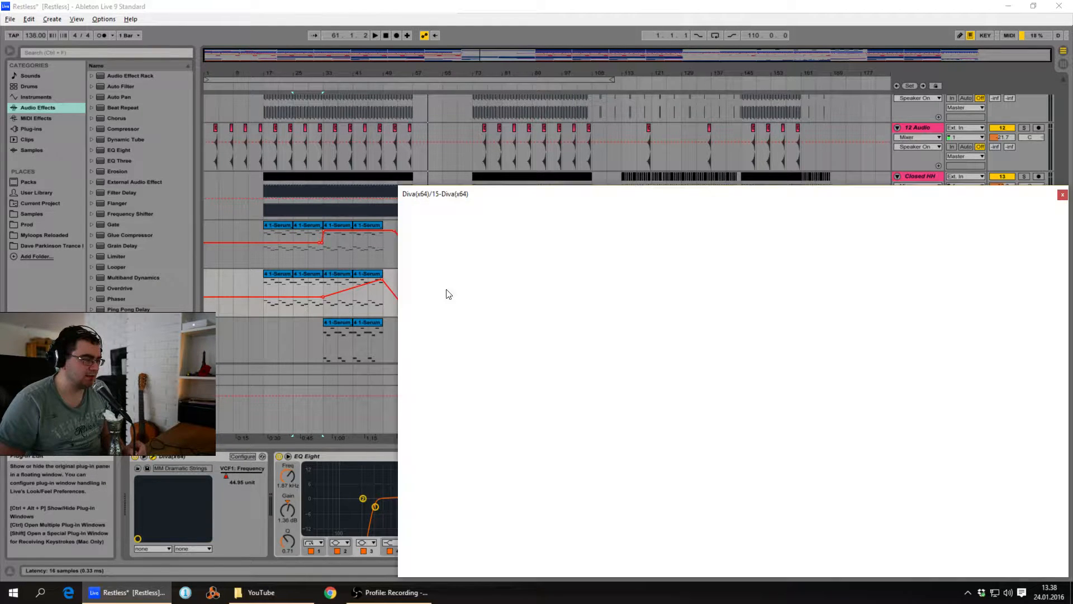
{"action": "left_click_drag", "start_coordinate": [650, 190], "coordinate": [307, 92]}
{"action": "left_click_drag", "start_coordinate": [589, 101], "coordinate": [647, 109]}
{"action": "left_click_drag", "start_coordinate": [548, 104], "coordinate": [605, 112]}
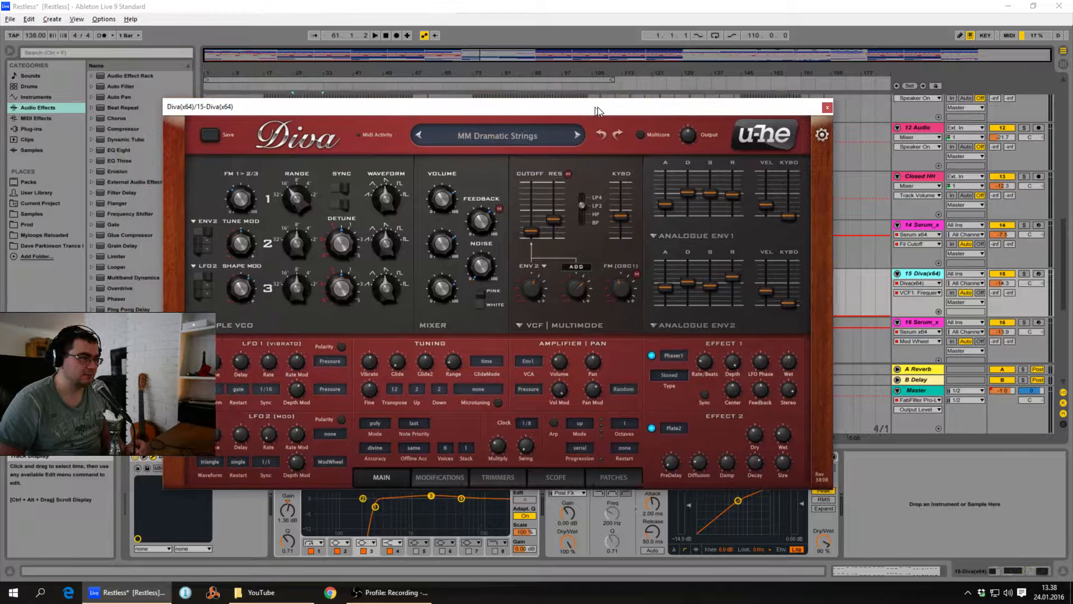
{"action": "left_click", "coordinate": [829, 108]}
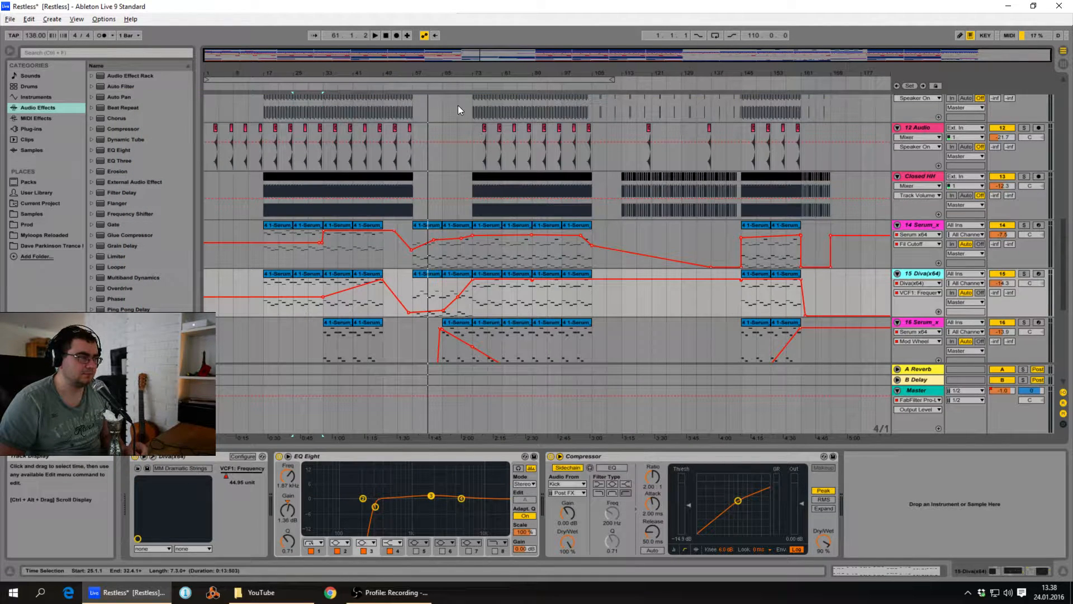
- Listen to the arrangement from about bar 72, stop playback, and return to the lead tracks
{"action": "left_click", "coordinate": [468, 84]}
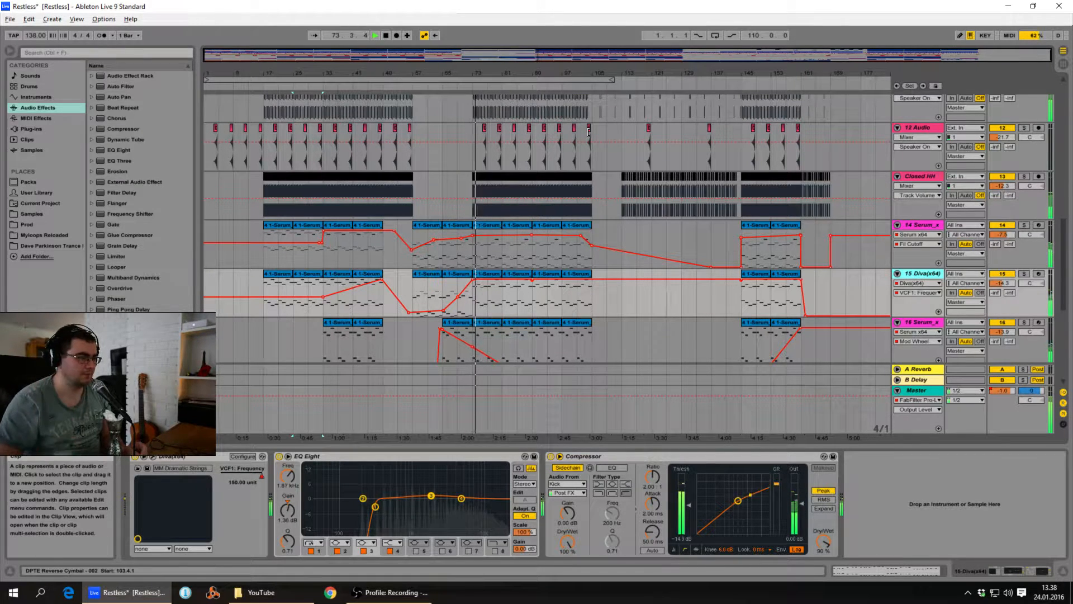
{"action": "scroll", "coordinate": [502, 168], "scroll_direction": "up", "scroll_amount": 10}
{"action": "scroll", "coordinate": [484, 193], "scroll_direction": "up", "scroll_amount": 8}
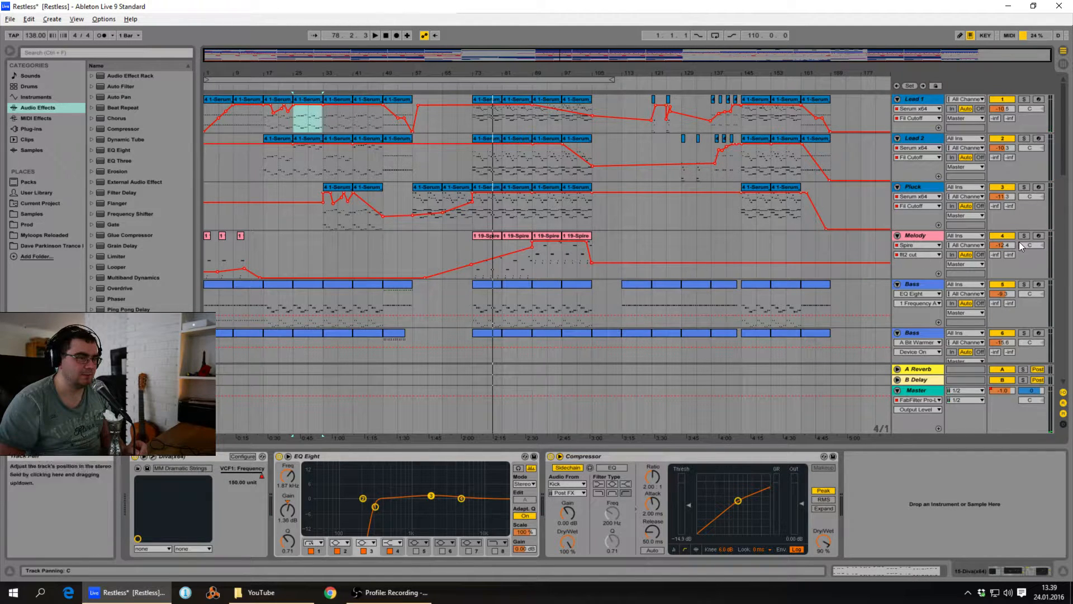
- Show the Melody track's Spire synth clear of the mixer controls, solo the track, and start playback
{"action": "left_click", "coordinate": [929, 235]}
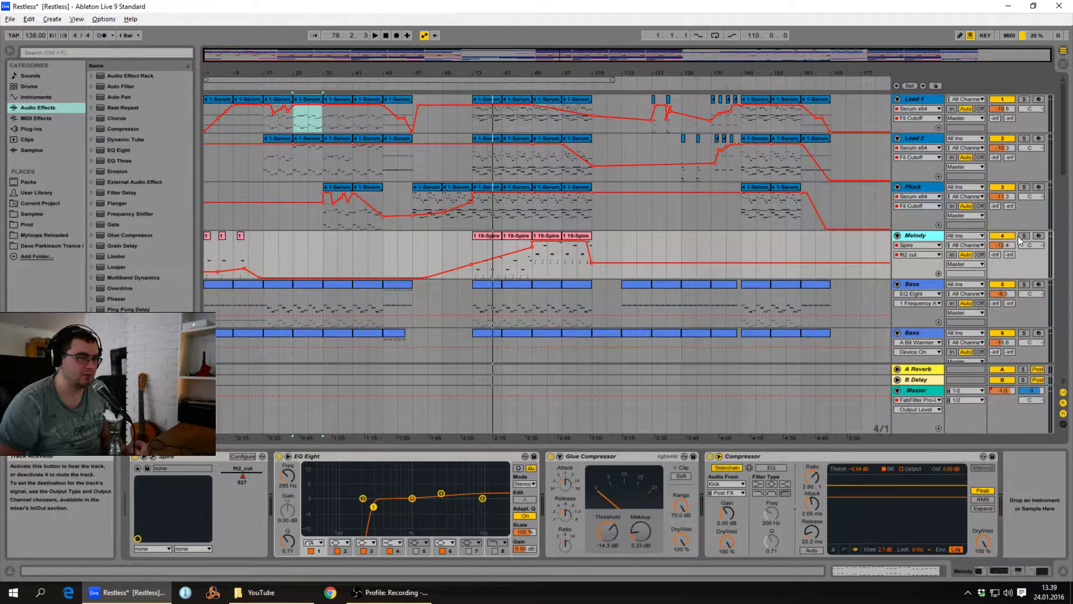
{"action": "left_click", "coordinate": [154, 456]}
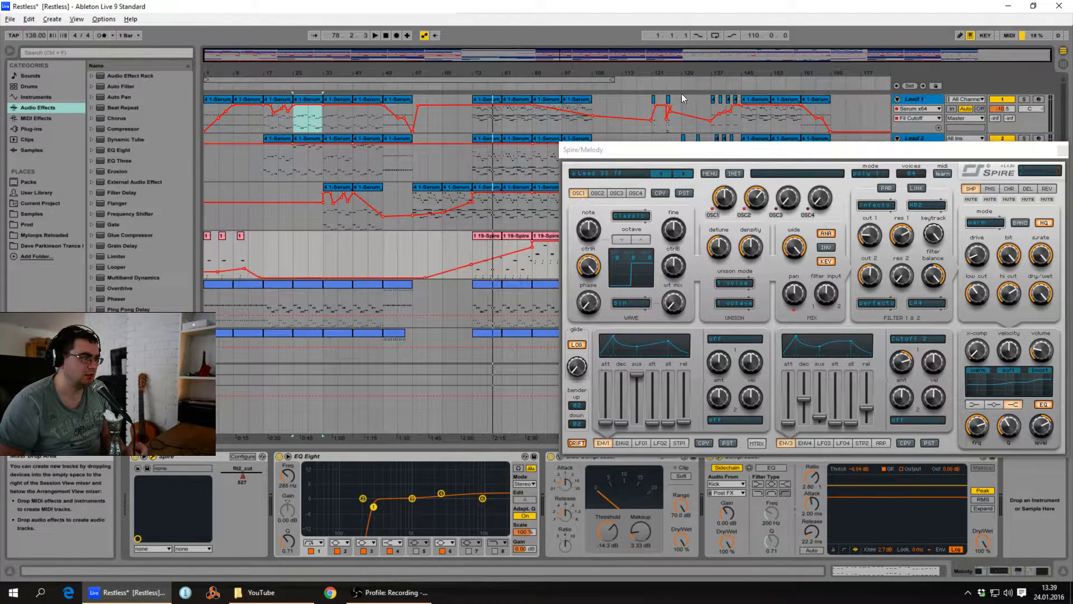
{"action": "left_click_drag", "start_coordinate": [819, 150], "coordinate": [368, 303]}
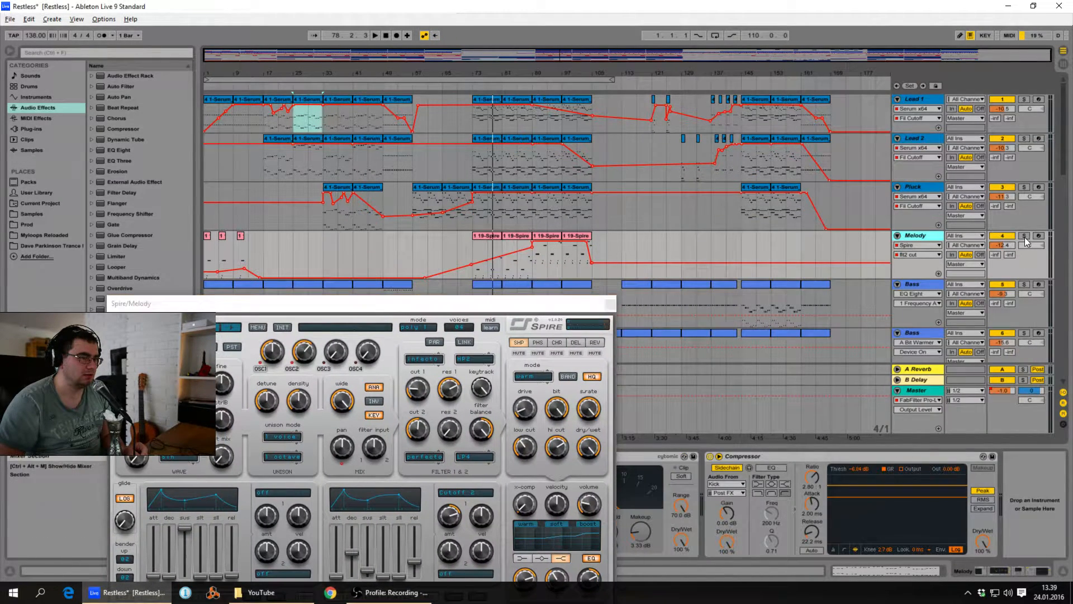
{"action": "left_click", "coordinate": [1025, 236]}
{"action": "key", "text": "space"}
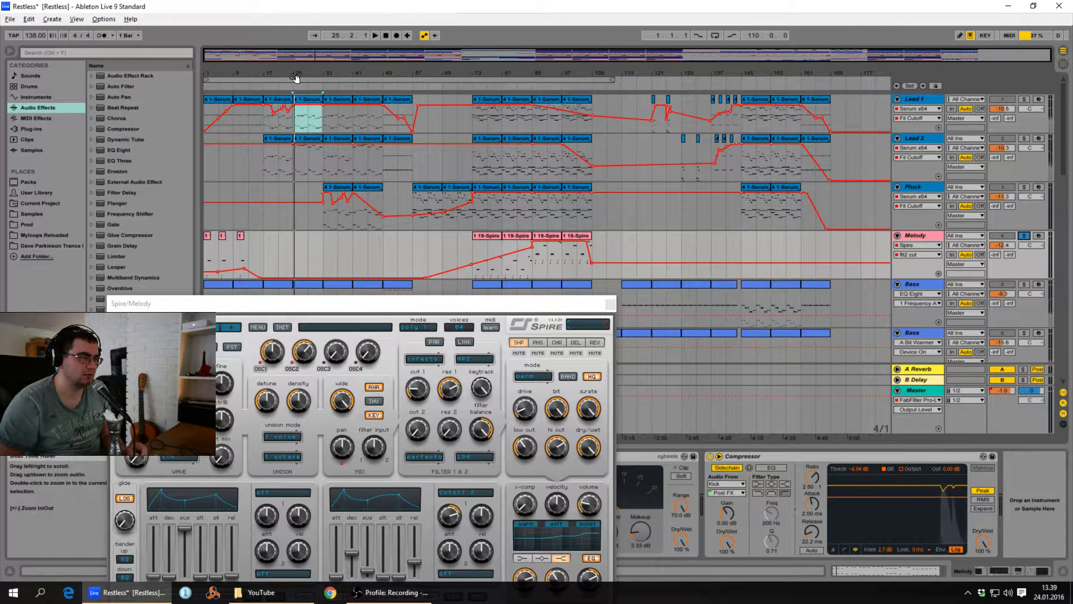
- Set the loop range to start at bar 89 with a length of 16 bars
{"action": "left_click_drag", "start_coordinate": [206, 79], "coordinate": [552, 81]}
{"action": "left_click", "coordinate": [551, 81]}
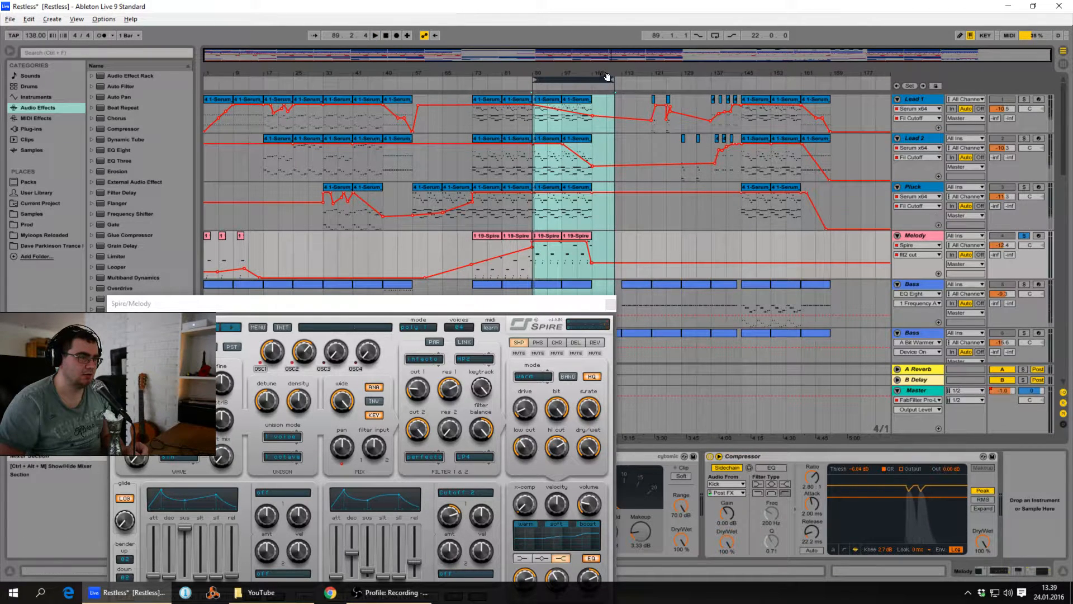
{"action": "left_click_drag", "start_coordinate": [614, 81], "coordinate": [593, 83]}
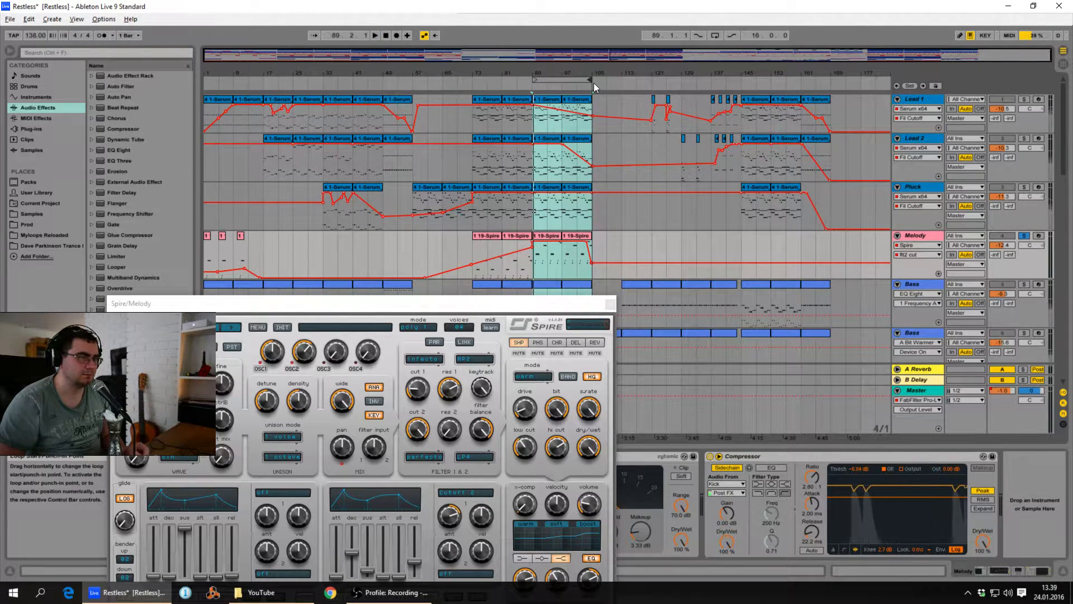
- Play the looped section with Melody soloed, and add the Pluck, Lead 2 and Lead 1 tracks to the solo
{"action": "left_click_drag", "start_coordinate": [429, 305], "coordinate": [370, 299]}
{"action": "left_click", "coordinate": [1025, 236]}
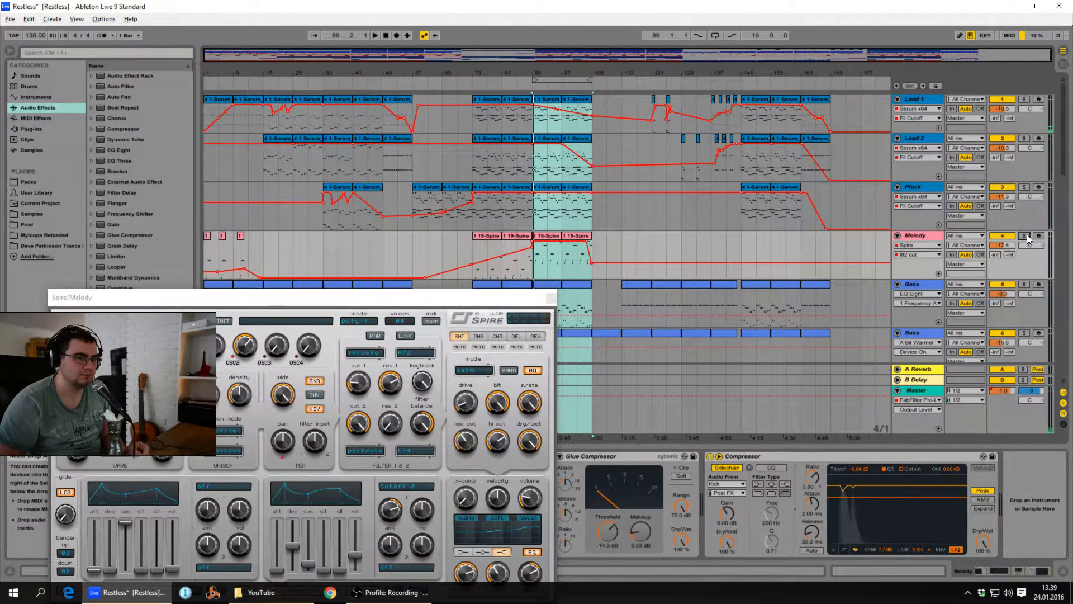
{"action": "left_click", "coordinate": [1025, 236]}
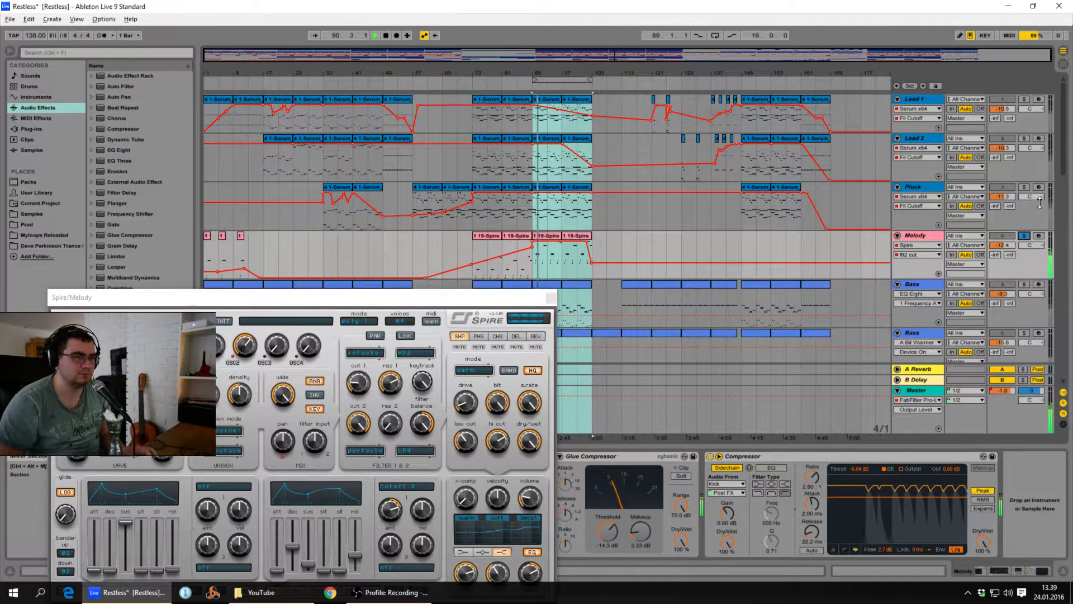
{"action": "left_click", "coordinate": [1023, 187]}
{"action": "left_click", "coordinate": [1024, 138]}
{"action": "left_click", "coordinate": [1024, 99]}
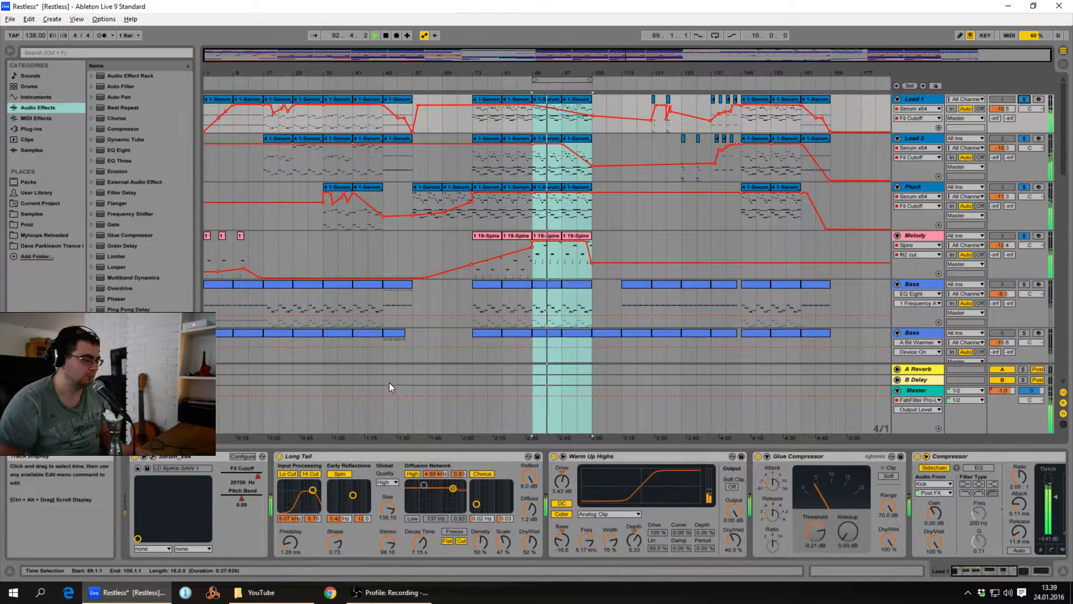
- Review the Melody track's Spire settings while the soloed tracks play, close the plug-in window, and stop playback
{"action": "left_click", "coordinate": [916, 235]}
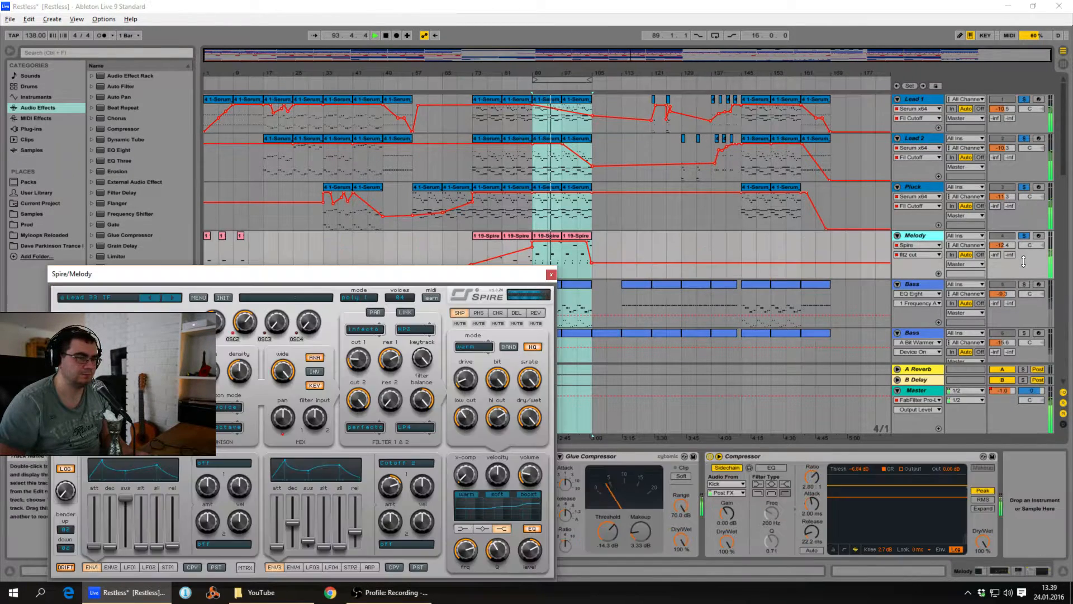
{"action": "left_click_drag", "start_coordinate": [265, 279], "coordinate": [389, 226]}
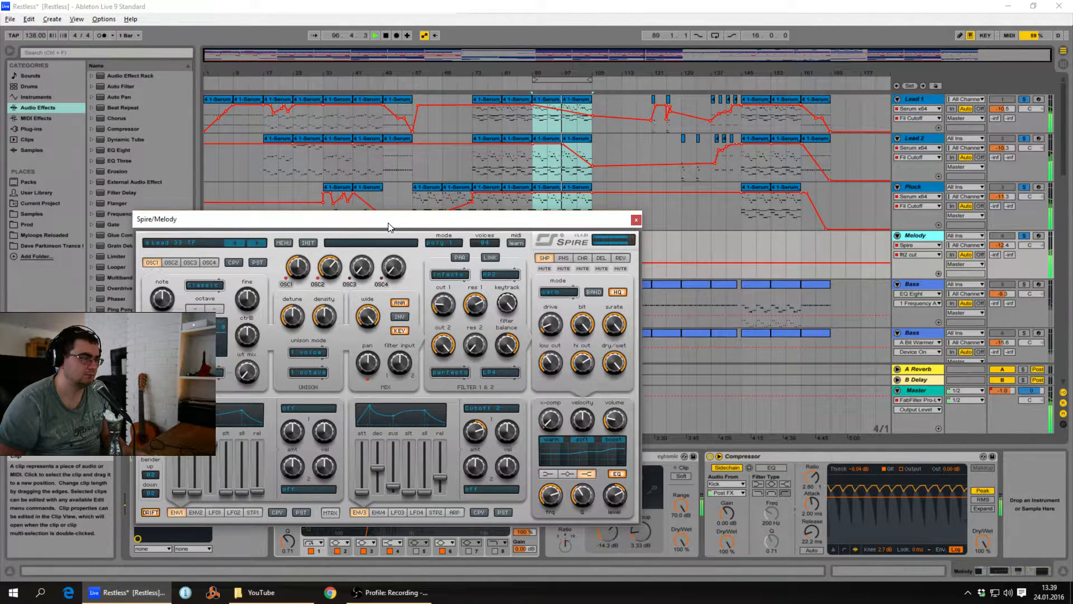
{"action": "left_click", "coordinate": [637, 219]}
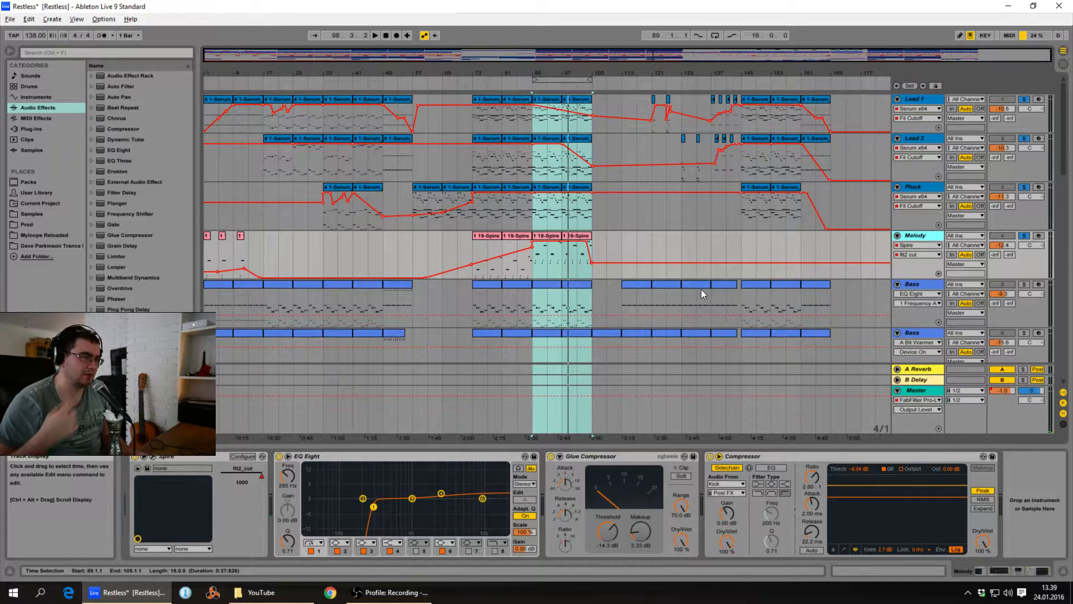
- Clear the active solos, listen briefly to Lead 1 soloed from bar 89, and unsolo it
{"action": "left_click", "coordinate": [1026, 99]}
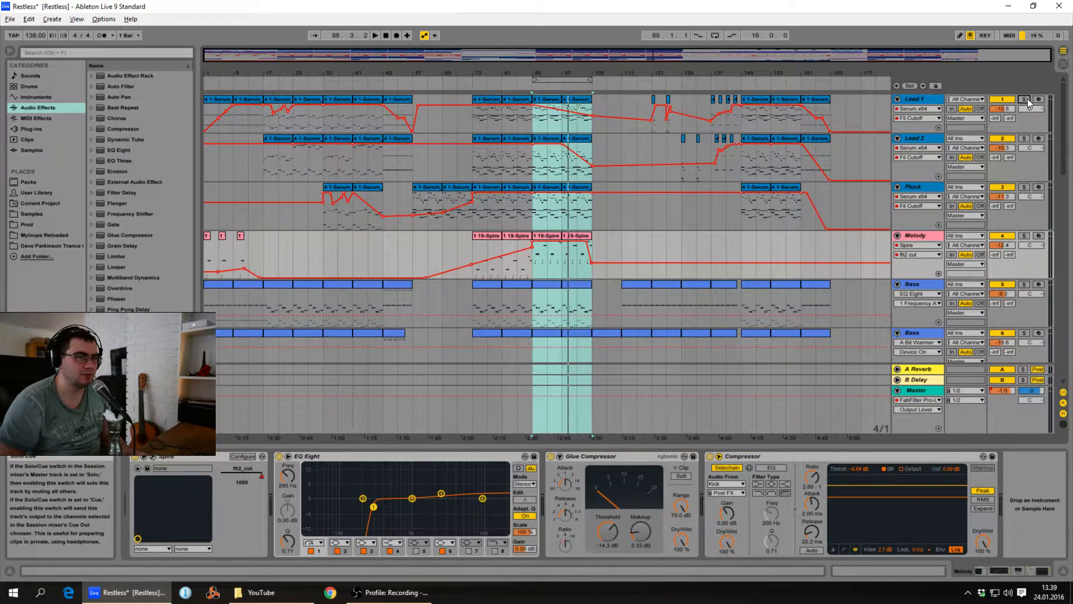
{"action": "left_click", "coordinate": [1025, 99]}
{"action": "key", "text": "space"}
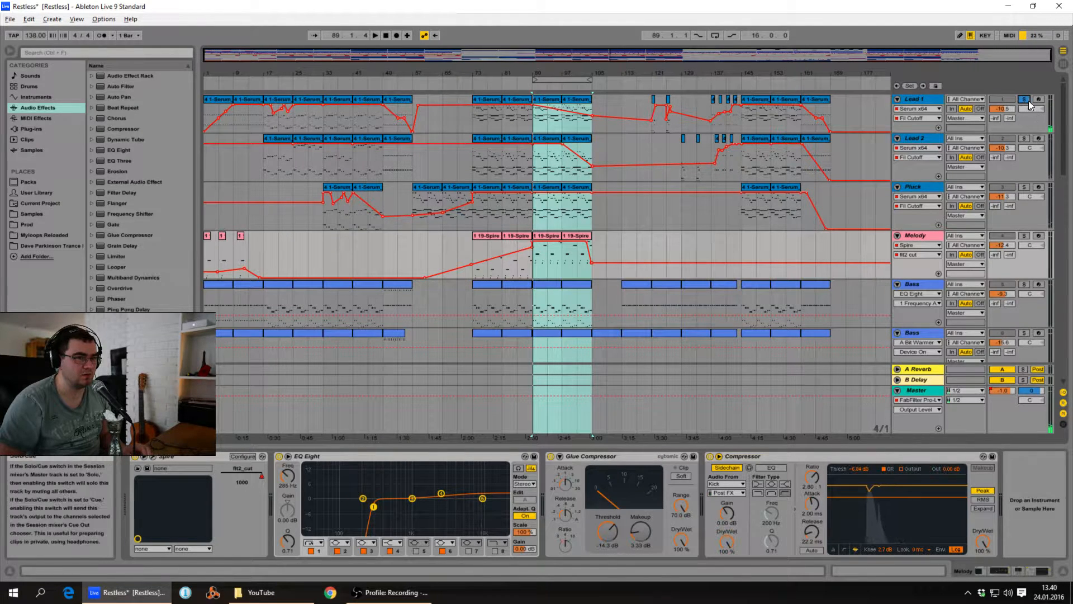
{"action": "left_click", "coordinate": [1026, 99]}
- Play the loop with Lead 2, Pluck and Melody muted, reactivate those tracks, and play it again for comparison
{"action": "left_click", "coordinate": [1004, 139]}
{"action": "left_click", "coordinate": [1002, 187]}
{"action": "left_click", "coordinate": [1001, 237]}
{"action": "key", "text": "space"}
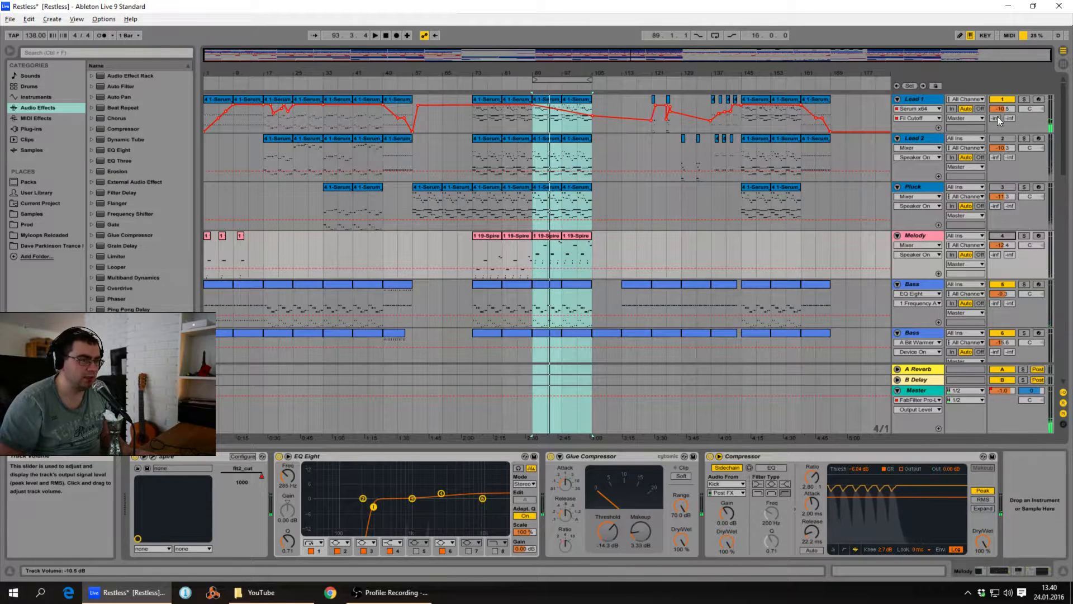
{"action": "left_click", "coordinate": [1002, 138]}
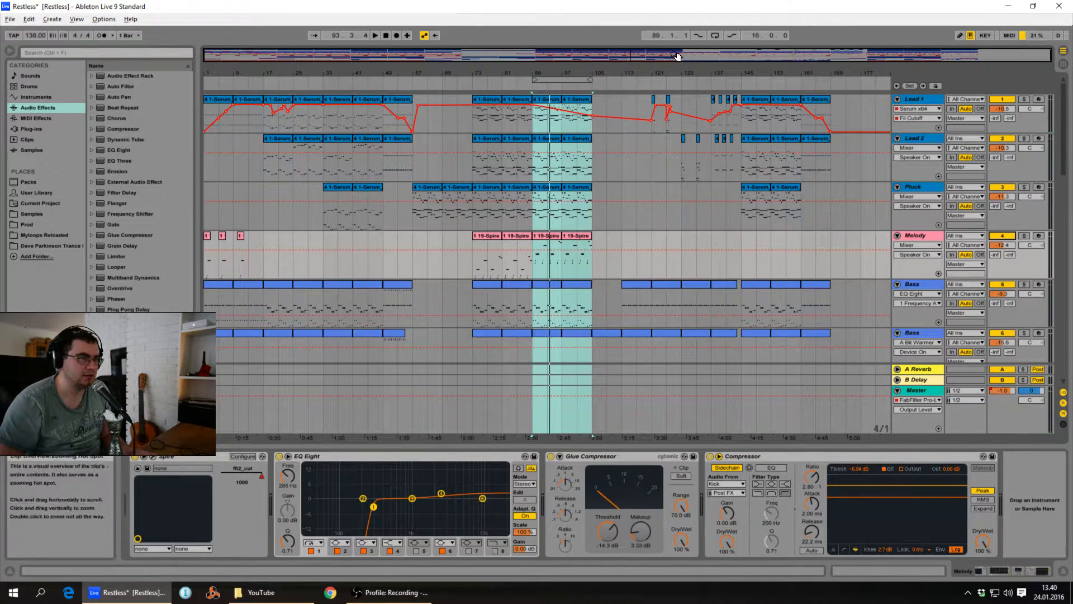
{"action": "left_click", "coordinate": [373, 35]}
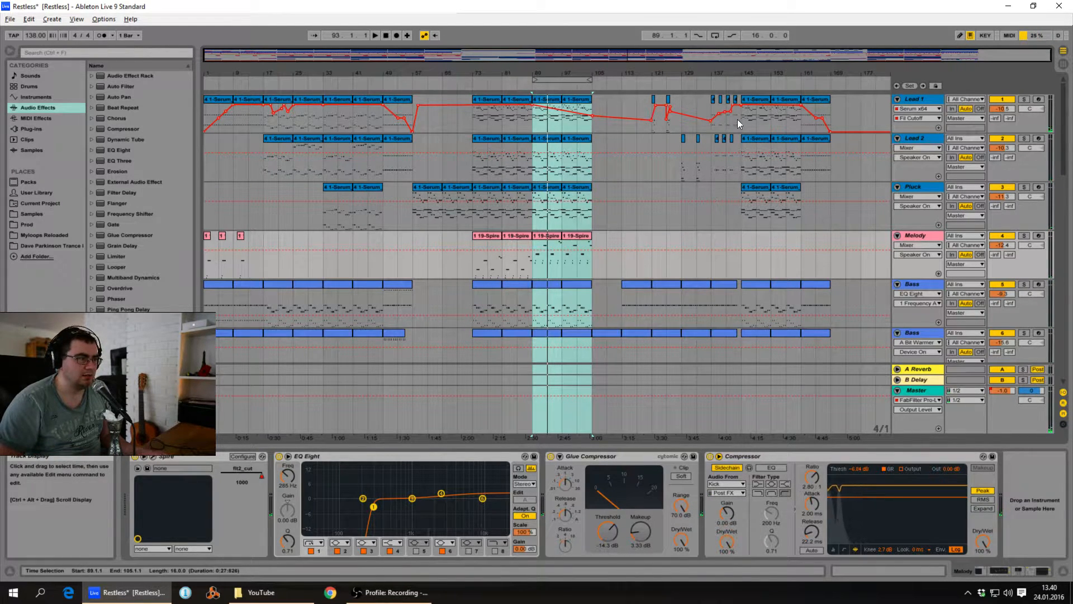
- Check the drum tracks, select Lead 1 to show its devices, and view the Session mixer before returning to the Arrangement
{"action": "scroll", "coordinate": [639, 277], "scroll_direction": "down", "scroll_amount": 5}
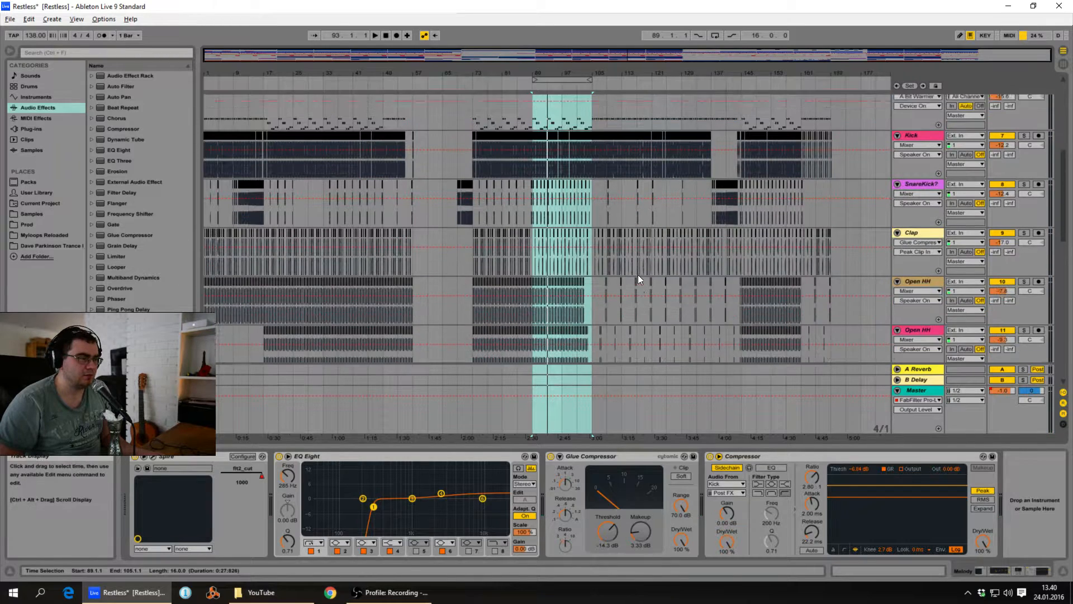
{"action": "scroll", "coordinate": [638, 274], "scroll_direction": "up", "scroll_amount": 5}
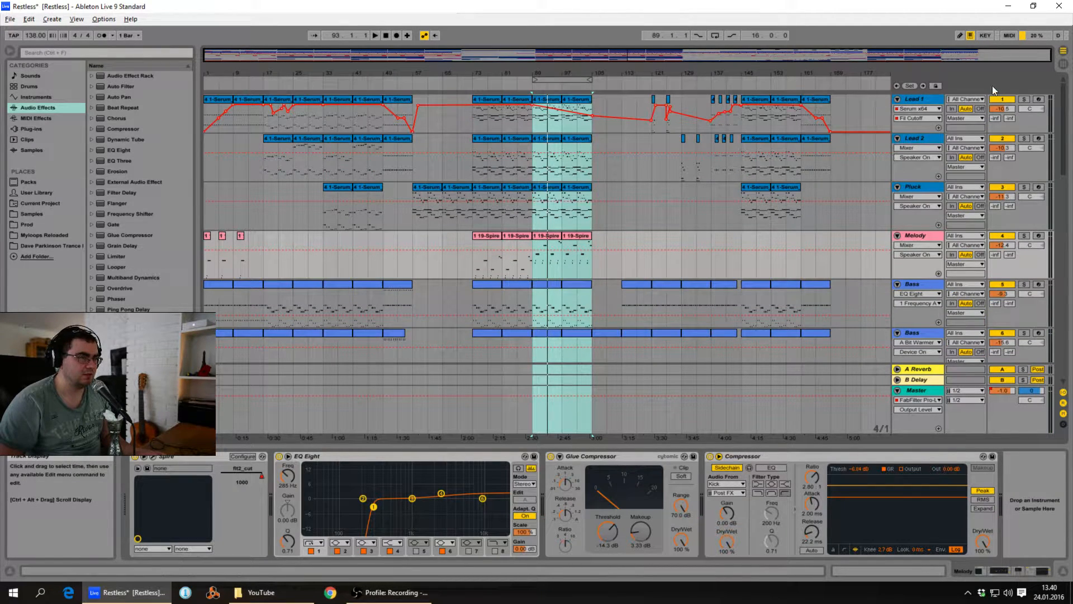
{"action": "left_click", "coordinate": [925, 186]}
{"action": "left_click", "coordinate": [937, 104]}
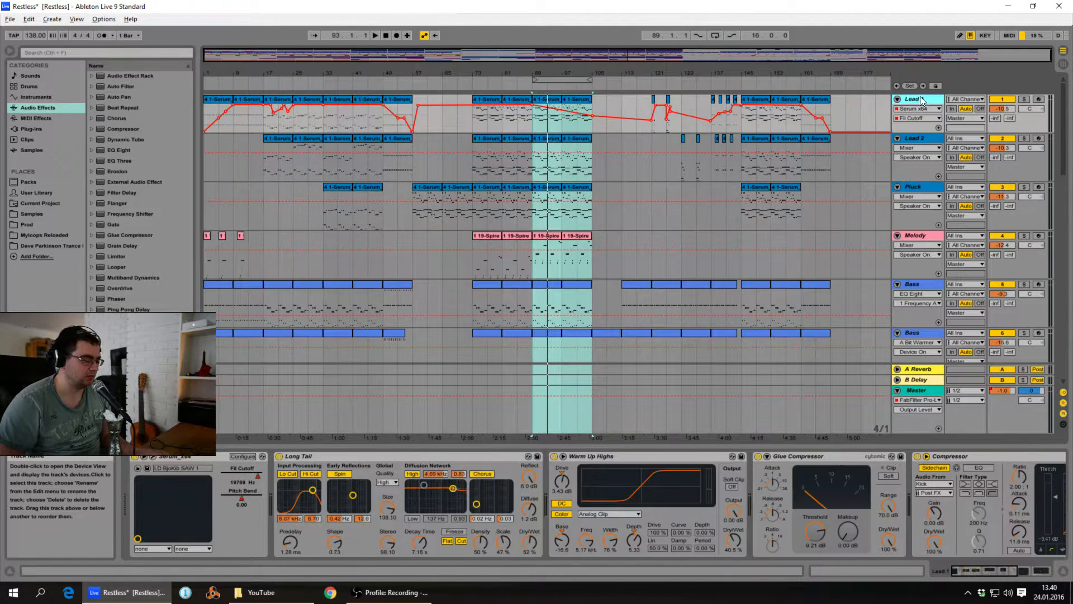
{"action": "key", "text": "Tab"}
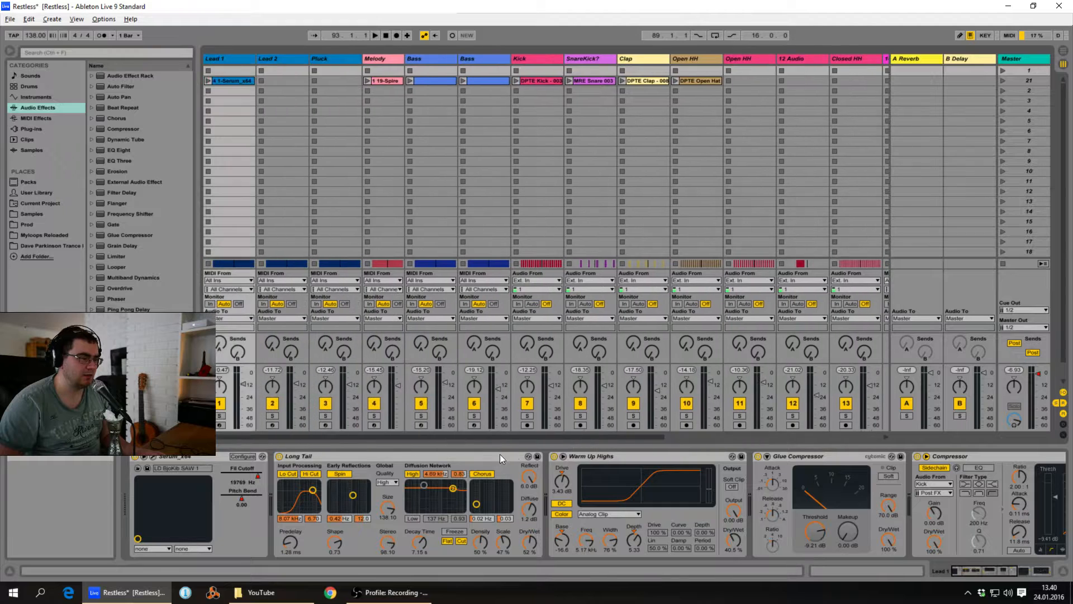
{"action": "key", "text": "Tab"}
- Solo the Lead 1 track
{"action": "left_click", "coordinate": [1024, 98]}
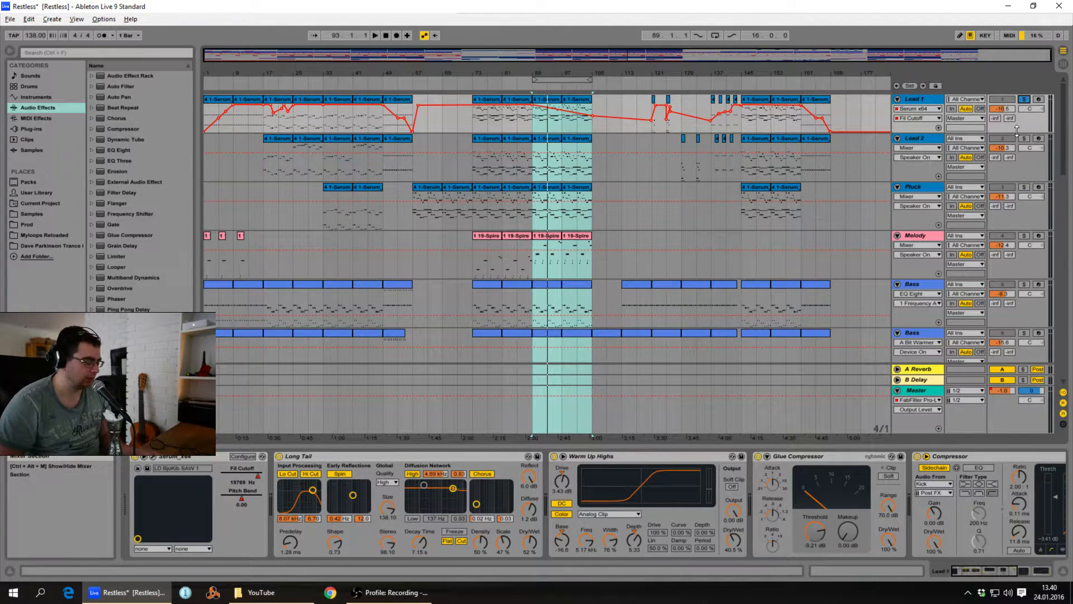
{"action": "left_click", "coordinate": [1024, 100]}
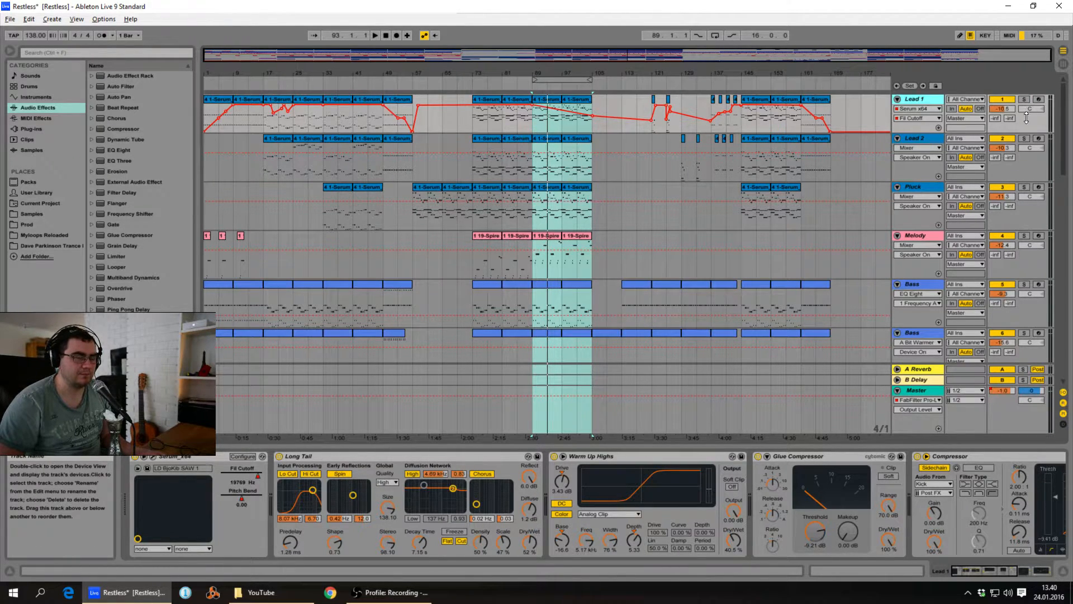
{"action": "left_click", "coordinate": [1024, 99]}
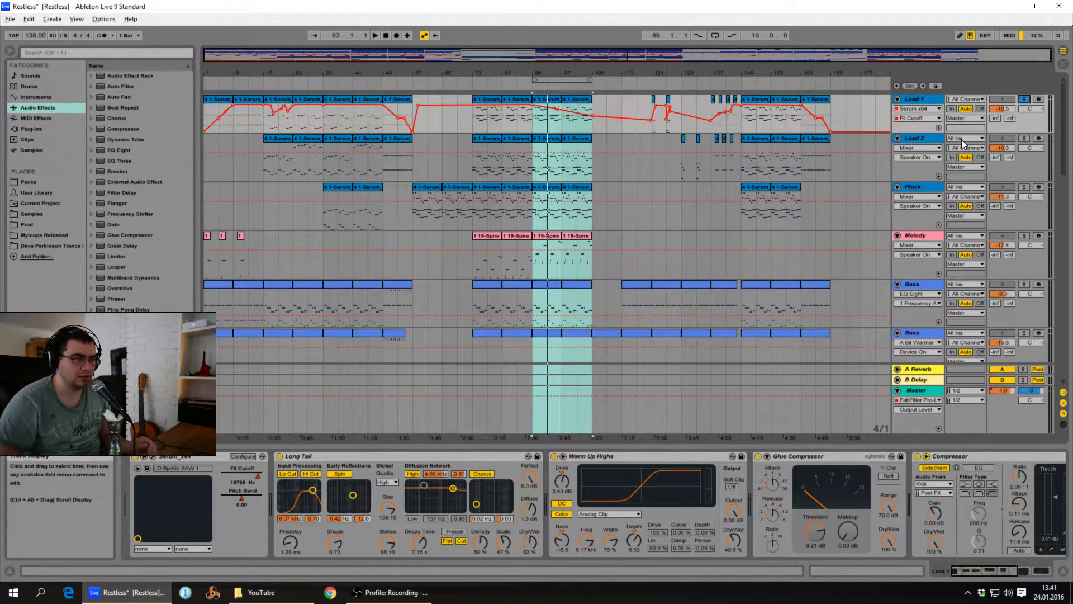
- Review the effect chains of Lead 1, Lead 2 and Pluck through to their EQ Eight and Compressor devices
{"action": "left_click_drag", "start_coordinate": [963, 565], "coordinate": [1012, 569]}
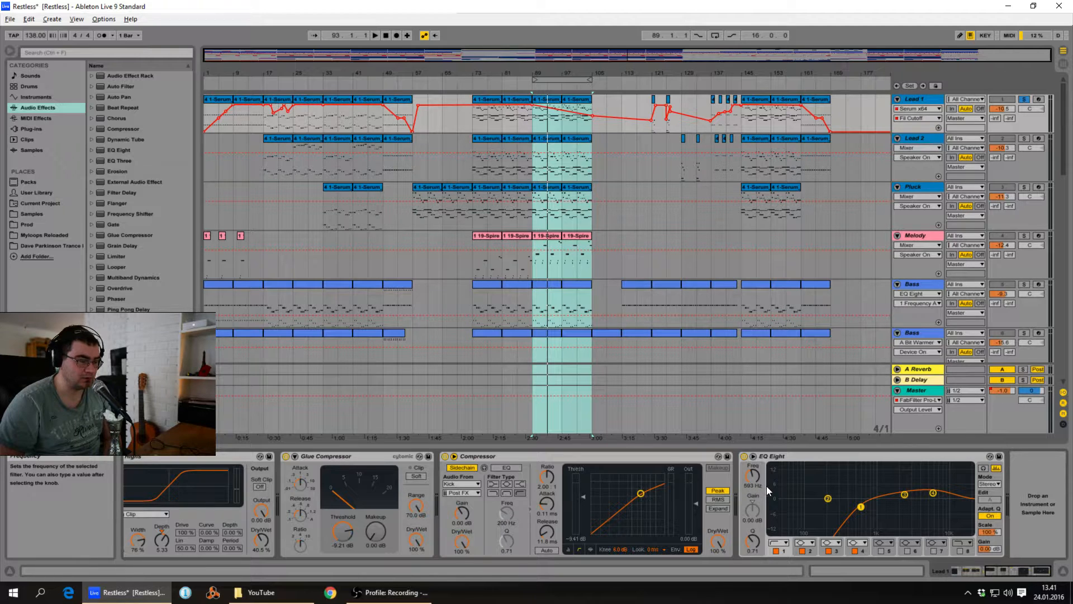
{"action": "left_click", "coordinate": [1027, 159]}
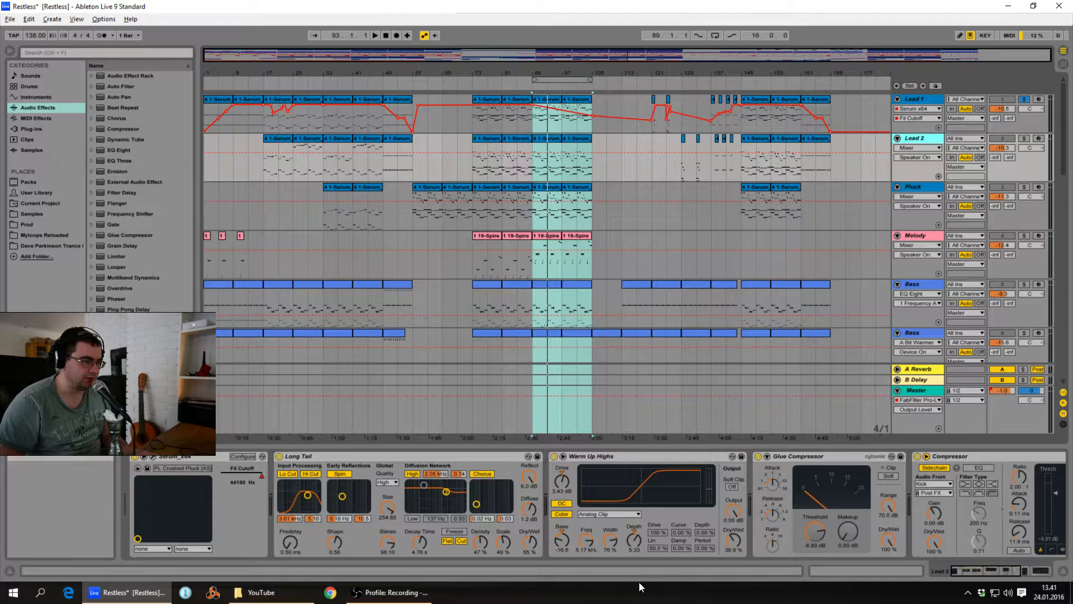
{"action": "left_click", "coordinate": [1053, 569]}
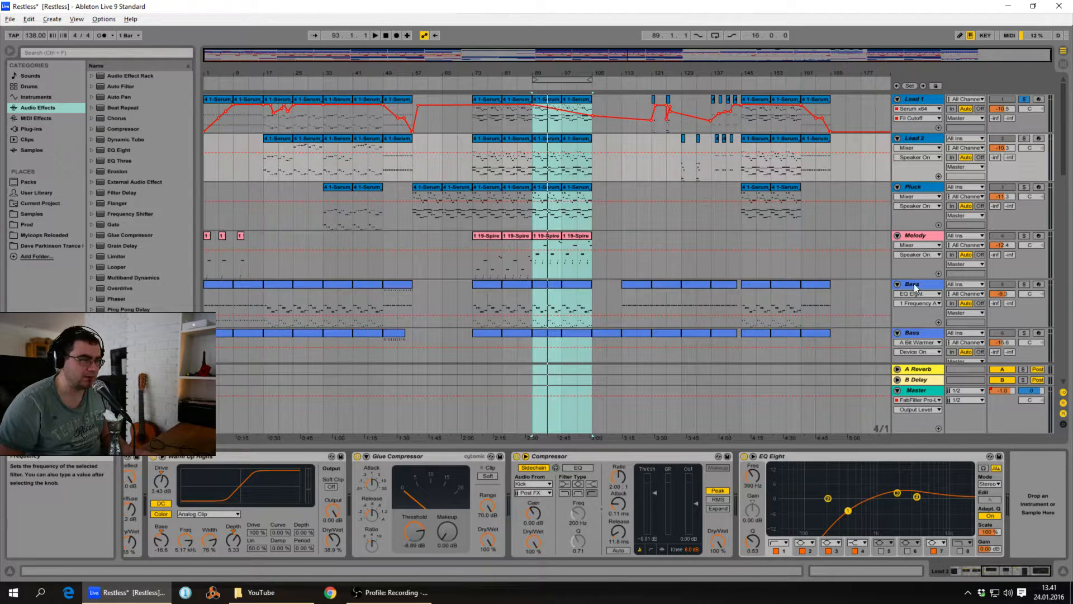
{"action": "left_click", "coordinate": [921, 187]}
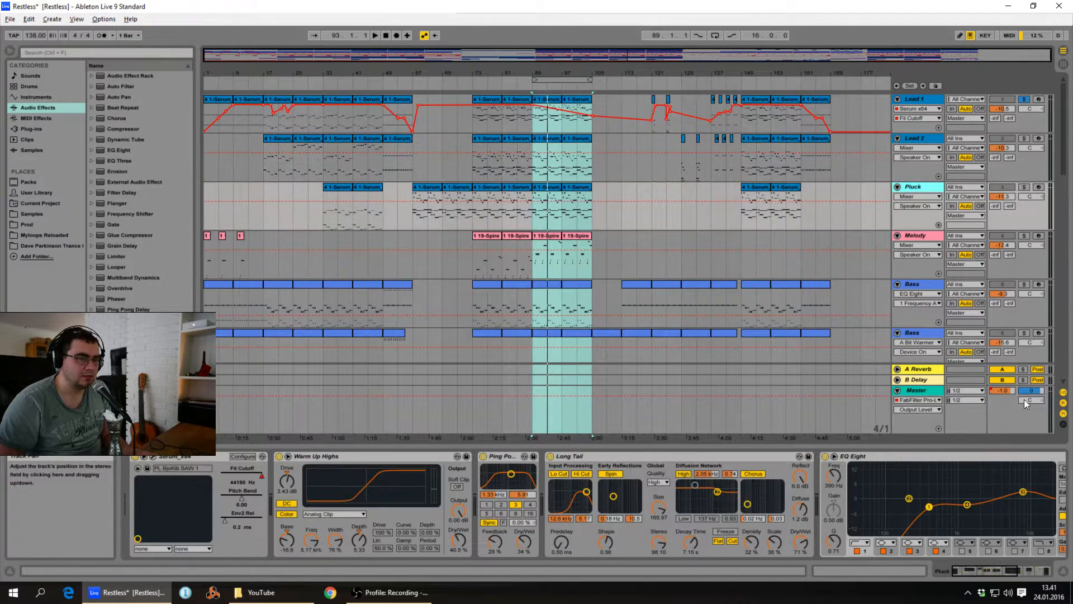
{"action": "left_click", "coordinate": [974, 571]}
{"action": "left_click_drag", "start_coordinate": [973, 570], "coordinate": [1006, 570]}
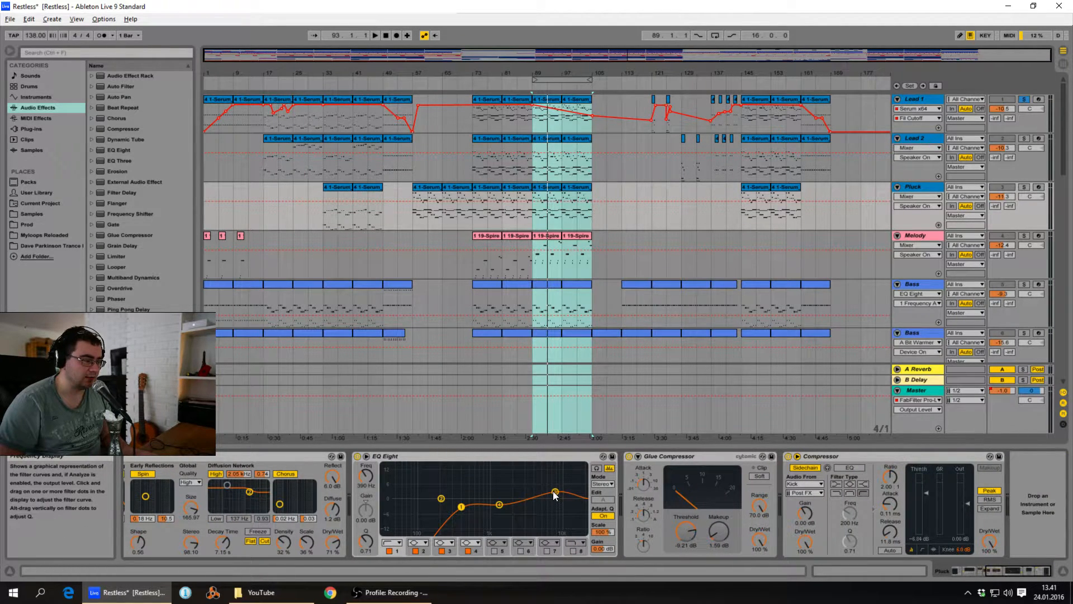
- Solo Pluck instead of Lead 1 and shorten the arrangement loop to eight bars, from bar 89 to bar 97
{"action": "left_click", "coordinate": [1024, 138]}
{"action": "left_click", "coordinate": [1024, 100]}
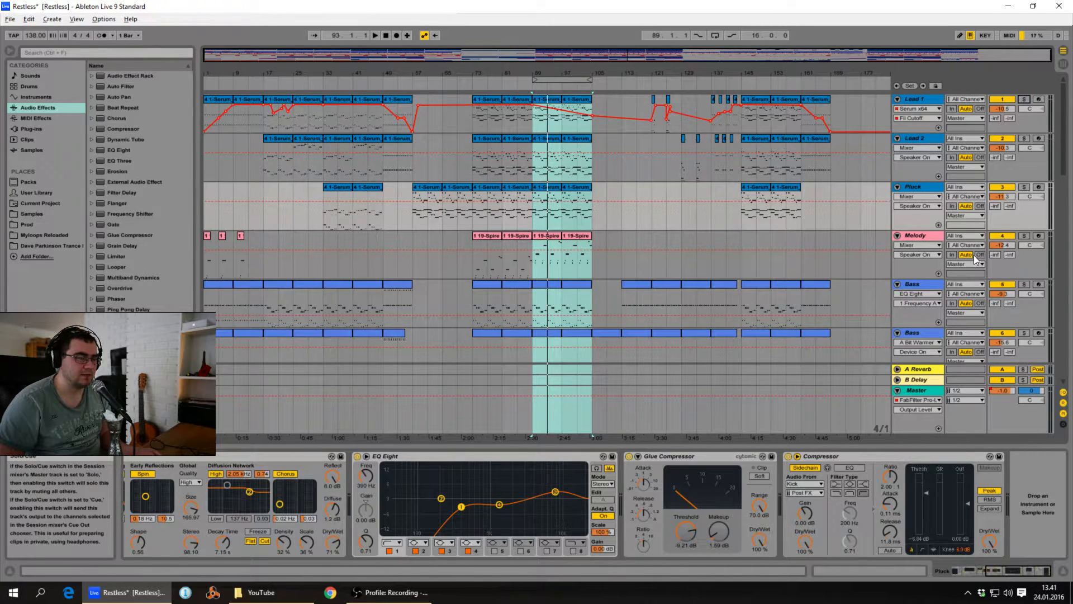
{"action": "left_click", "coordinate": [561, 82]}
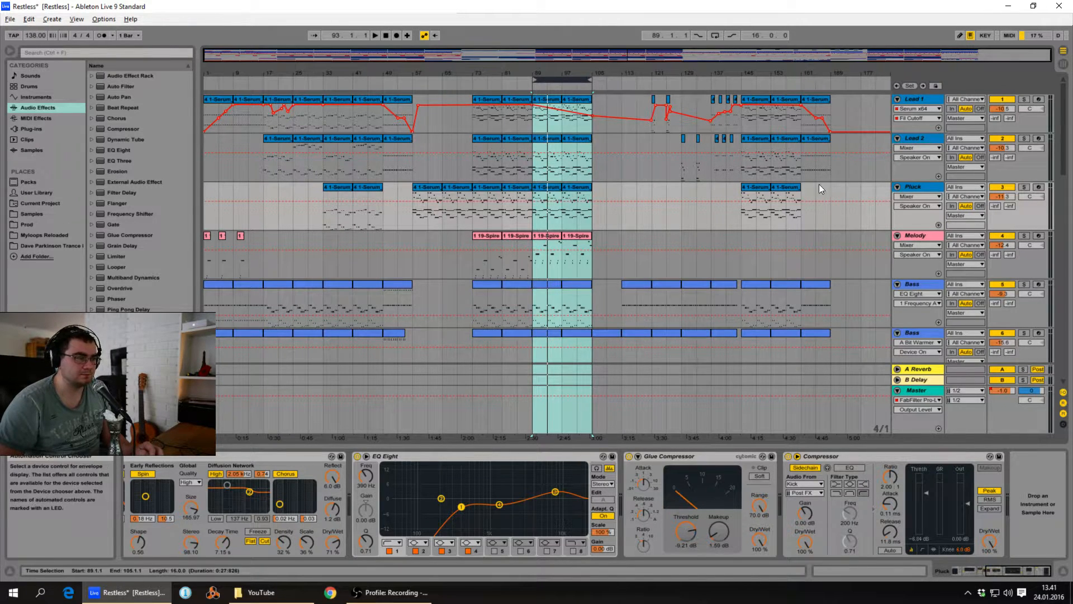
{"action": "left_click", "coordinate": [1028, 187]}
{"action": "left_click", "coordinate": [1028, 186]}
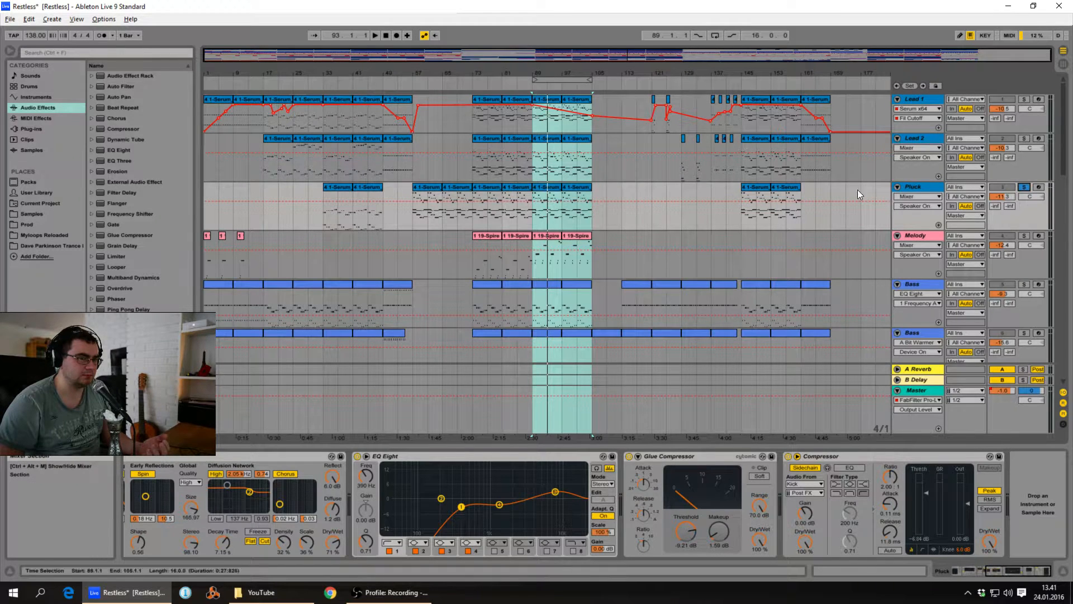
{"action": "left_click", "coordinate": [575, 81]}
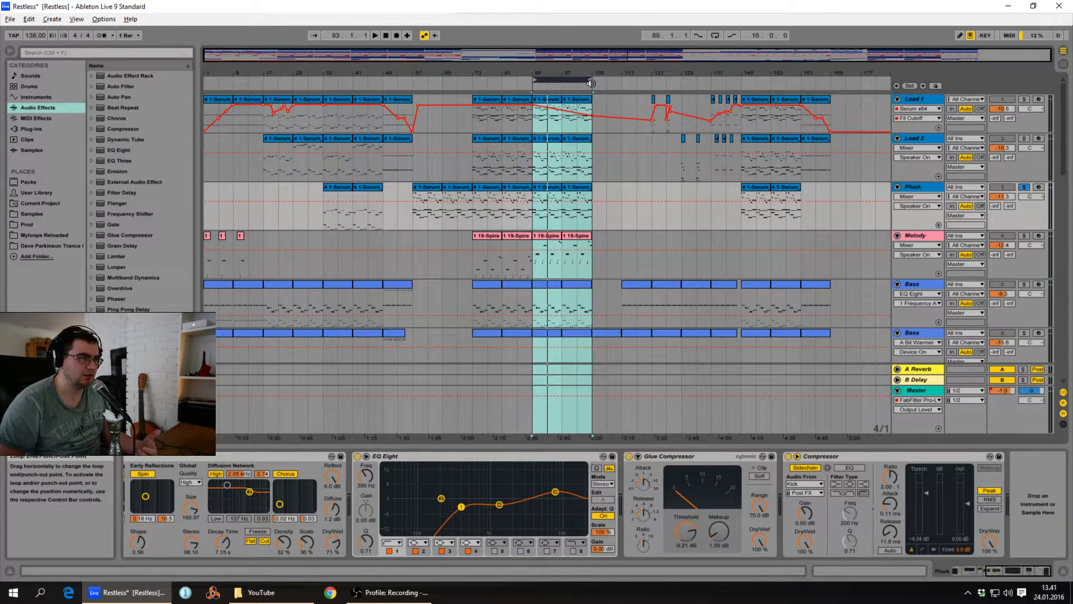
{"action": "left_click_drag", "start_coordinate": [591, 83], "coordinate": [567, 83]}
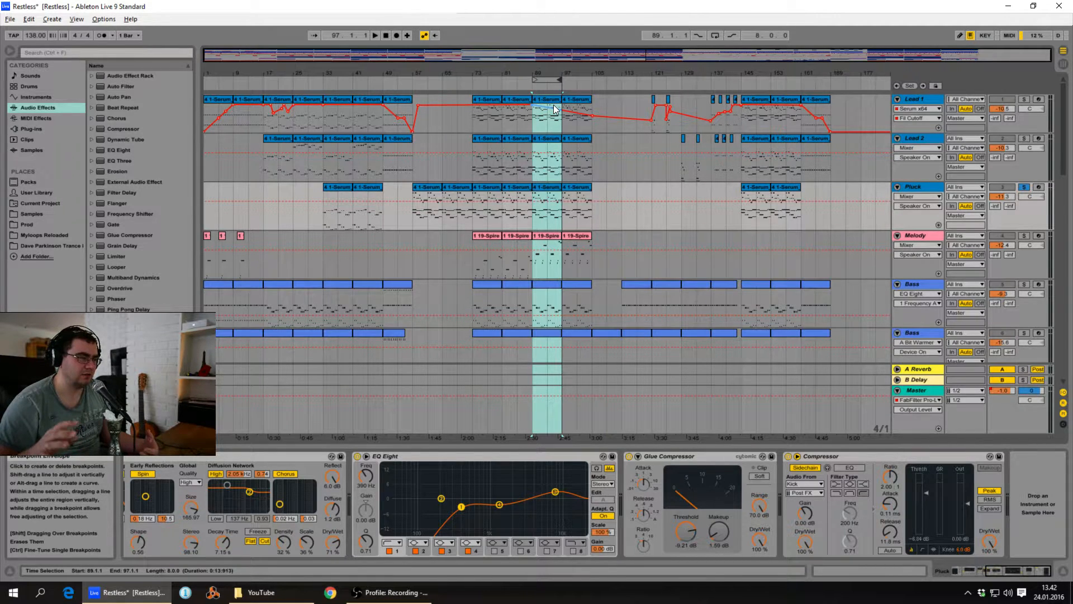
- Play the soloed Pluck loop while switching its EQ Eight off and on, ending with the EQ bypassed
{"action": "key", "text": "space"}
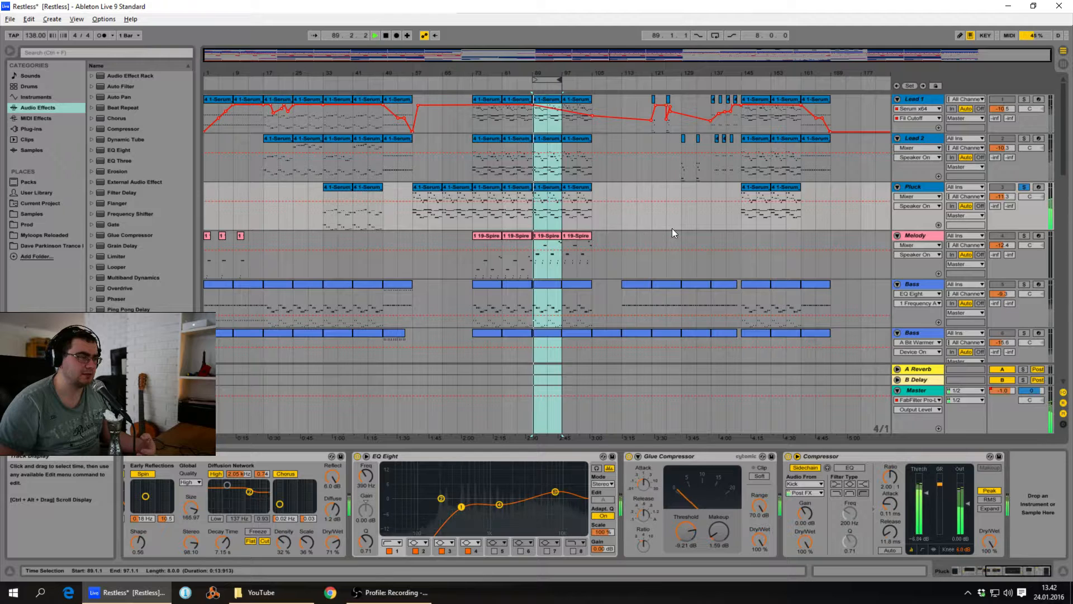
{"action": "left_click", "coordinate": [556, 493]}
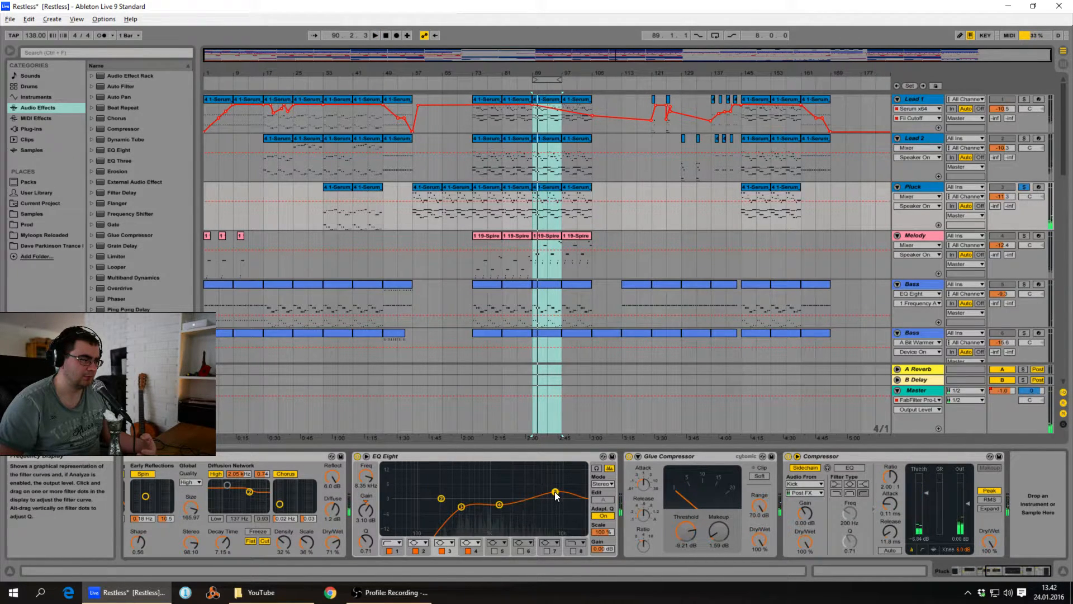
{"action": "key", "text": "space"}
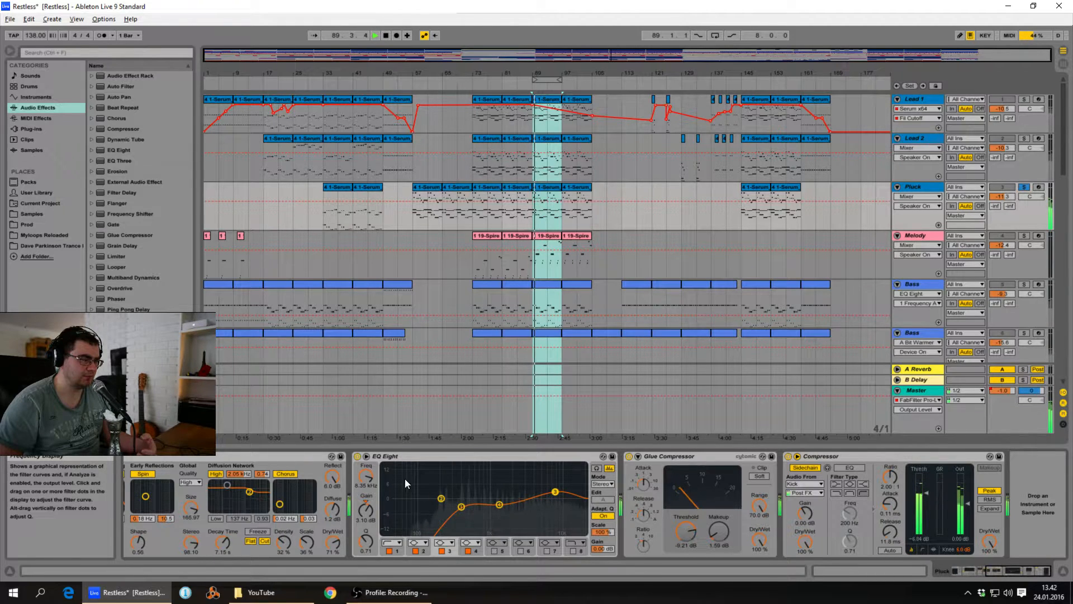
{"action": "left_click", "coordinate": [357, 456]}
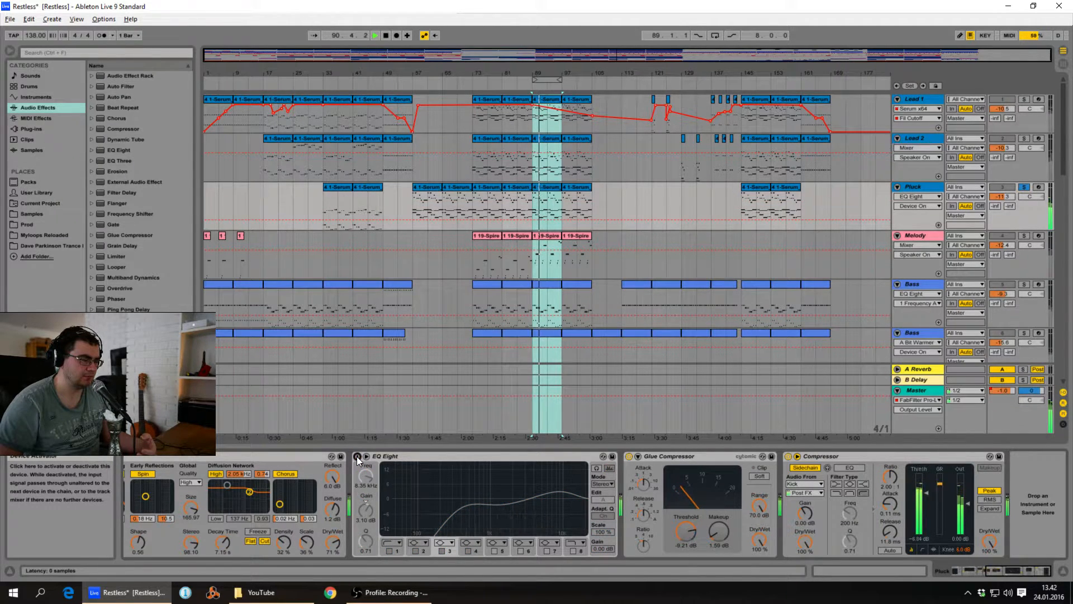
{"action": "left_click", "coordinate": [357, 456]}
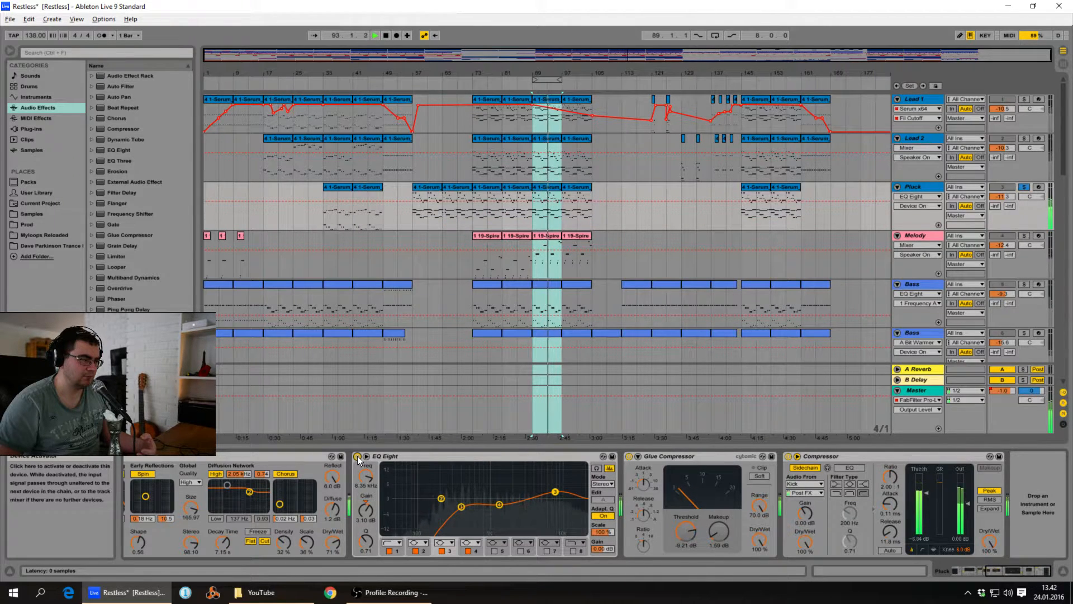
{"action": "left_click", "coordinate": [357, 456]}
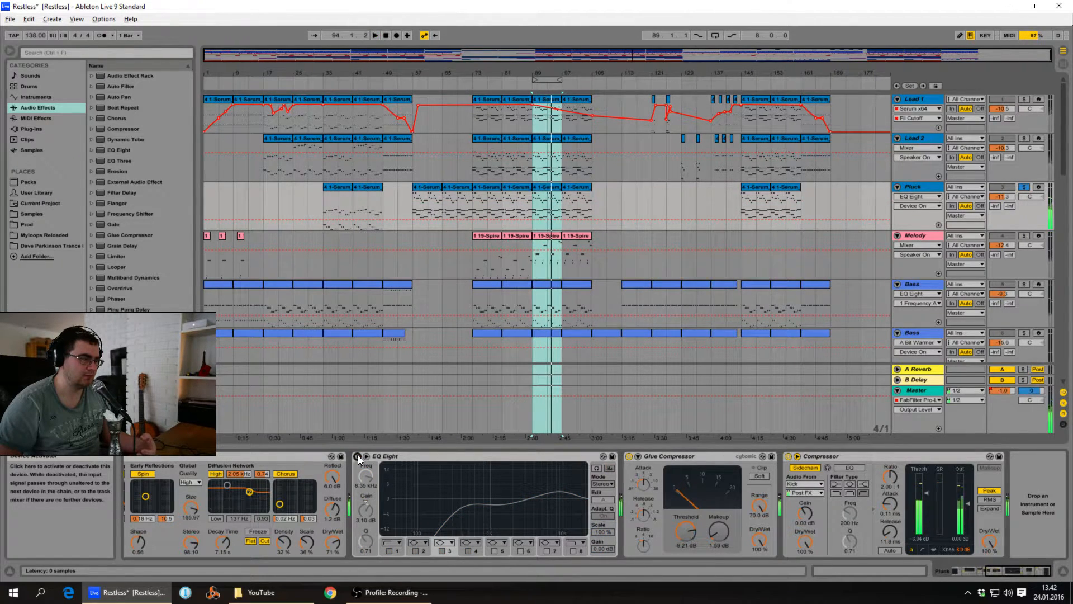
{"action": "key", "text": "space"}
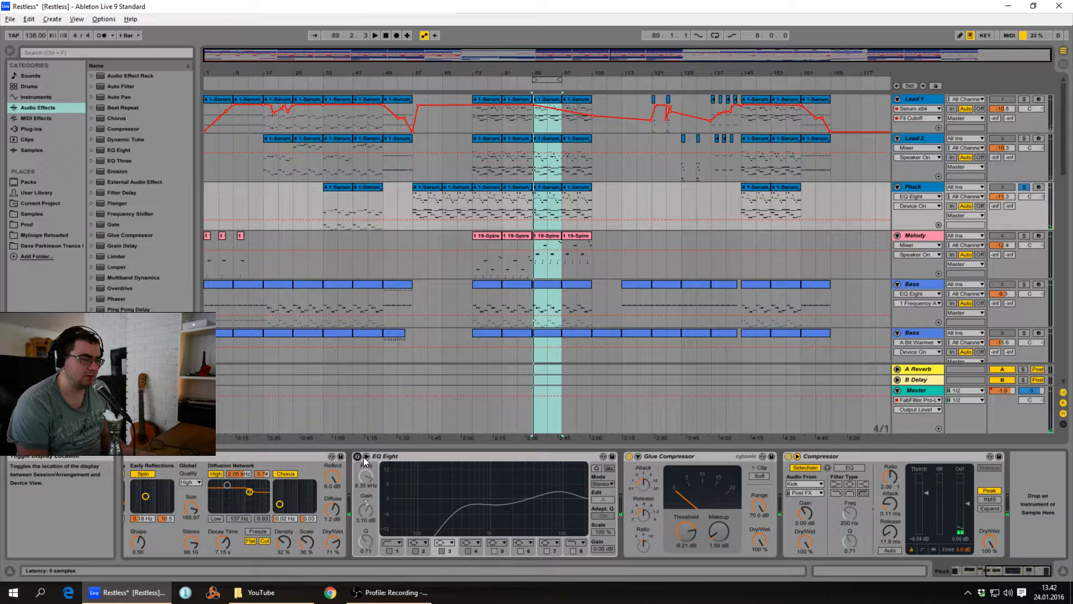
- Replay Pluck with the EQ bypassed, reactivate EQ Eight, and listen again for comparison
{"action": "key", "text": "space"}
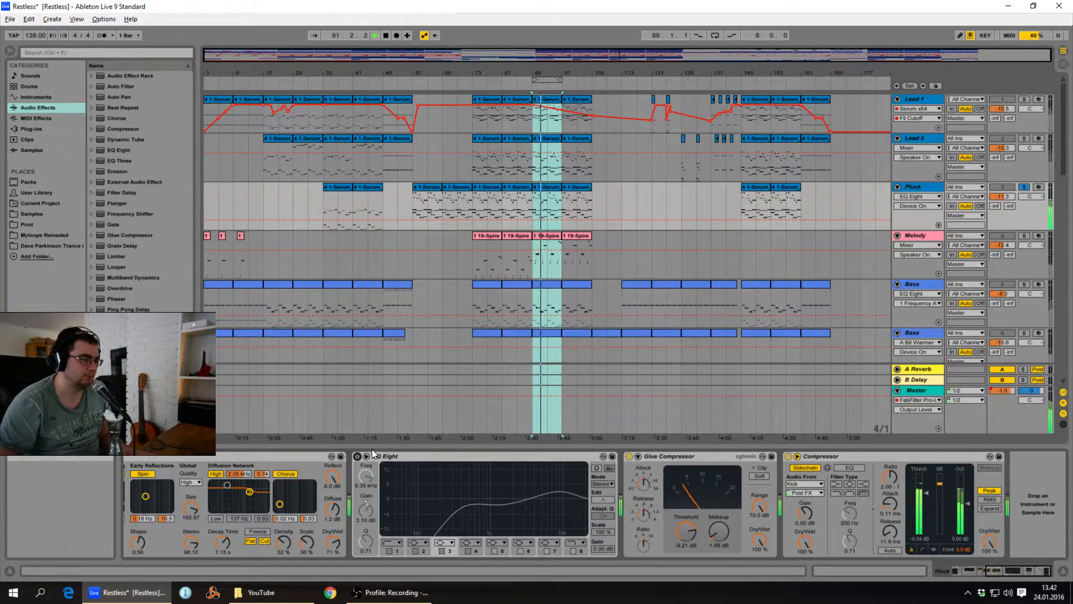
{"action": "key", "text": "space"}
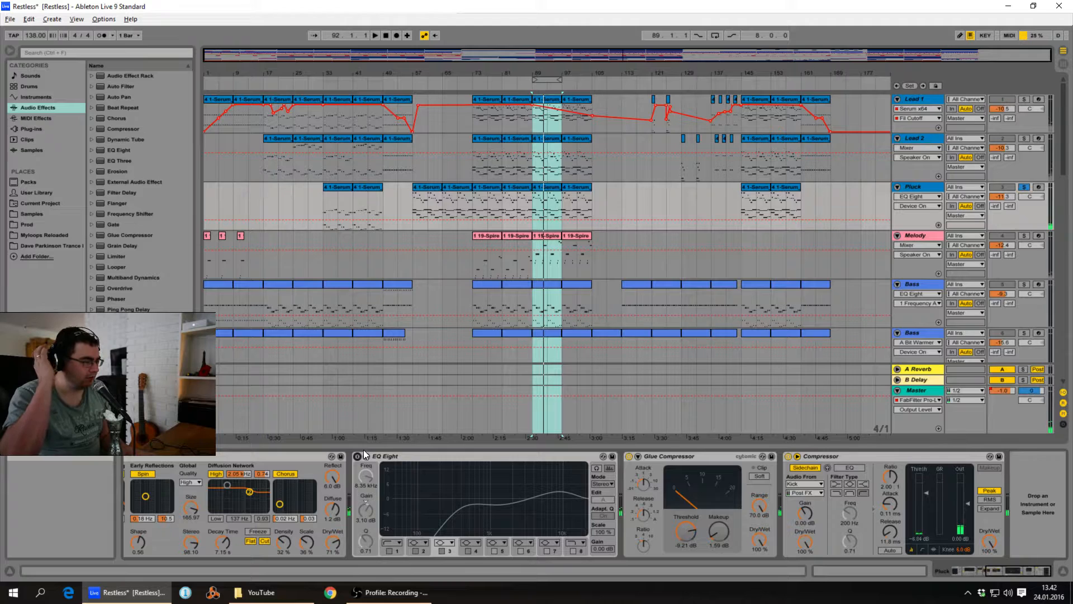
{"action": "left_click", "coordinate": [354, 458]}
{"action": "left_click", "coordinate": [357, 456]}
{"action": "key", "text": "space"}
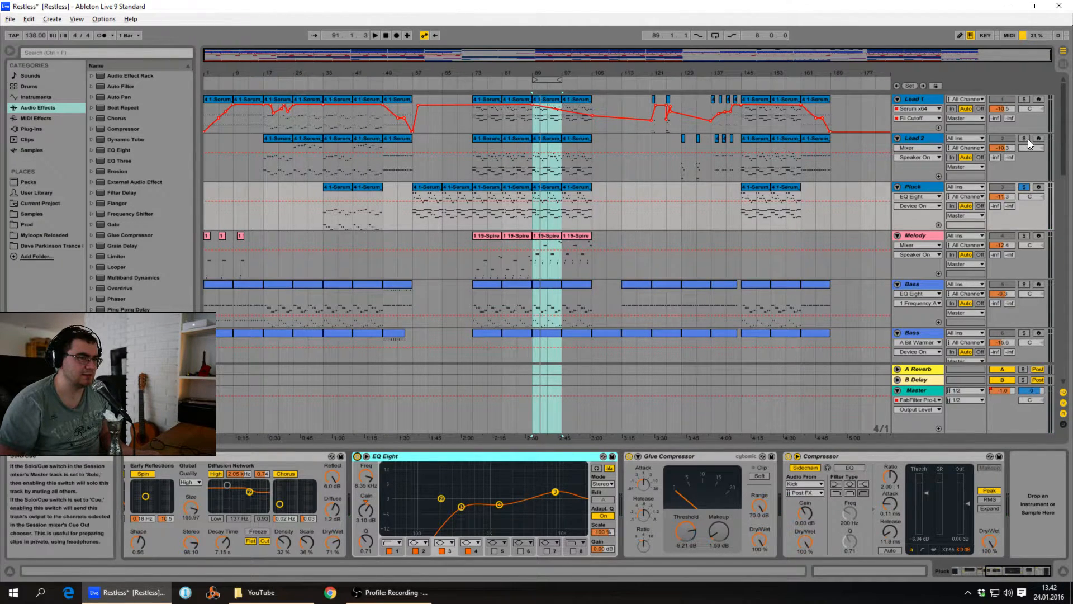
- Clear the Pluck solo and briefly play the full mix from bar 89
{"action": "key", "text": "space"}
{"action": "key", "text": "space"}
{"action": "left_click", "coordinate": [1024, 101]}
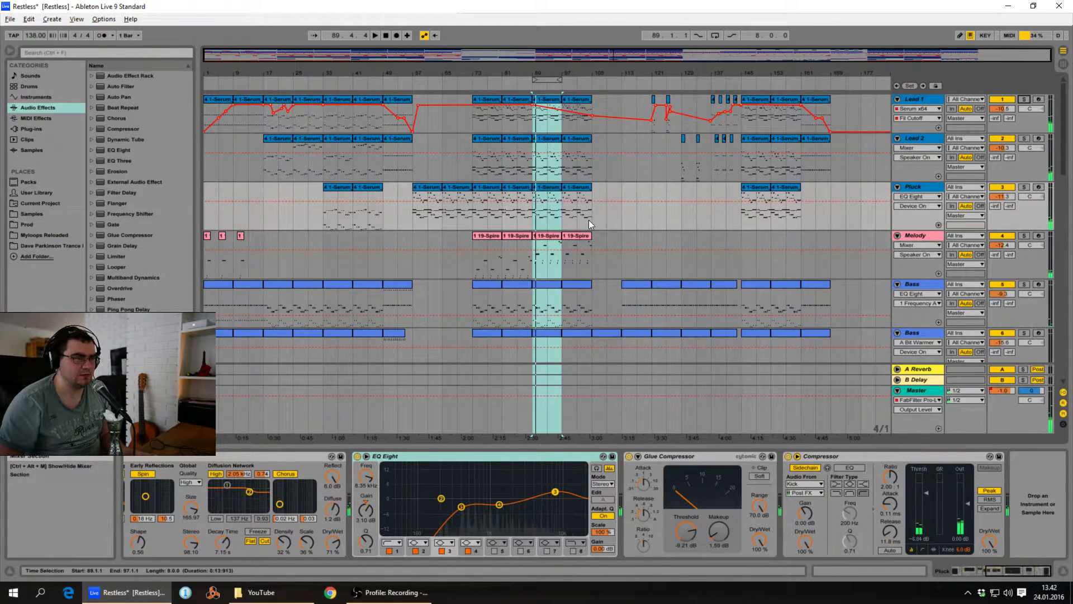
- Fold all the arrangement tracks and select the eight-bar loop range starting at bar 89
{"action": "left_click", "coordinate": [898, 100]}
{"action": "left_click", "coordinate": [900, 109]}
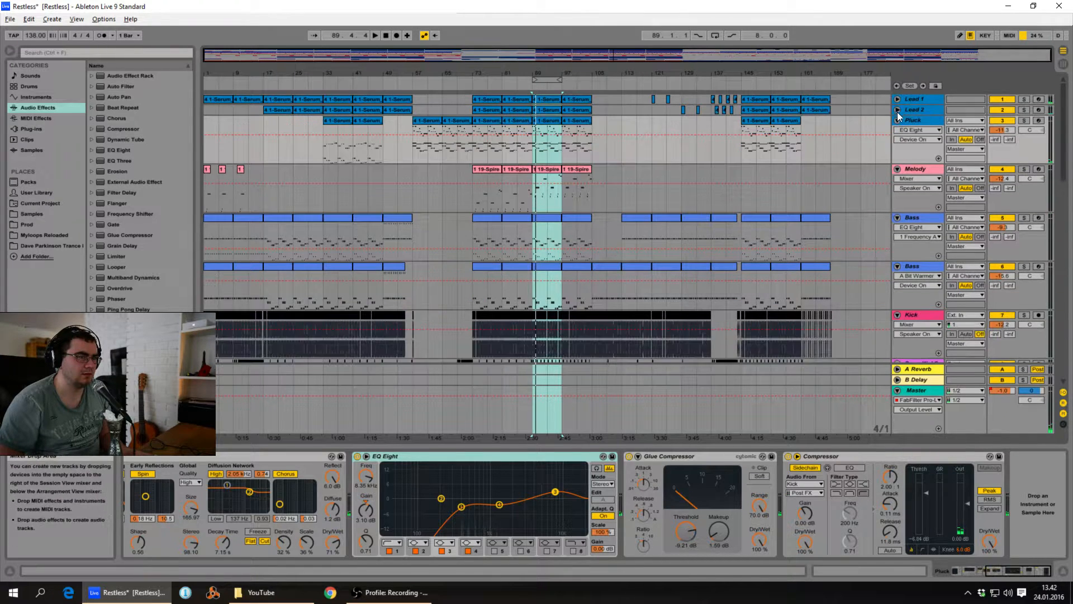
{"action": "left_click", "coordinate": [896, 120]}
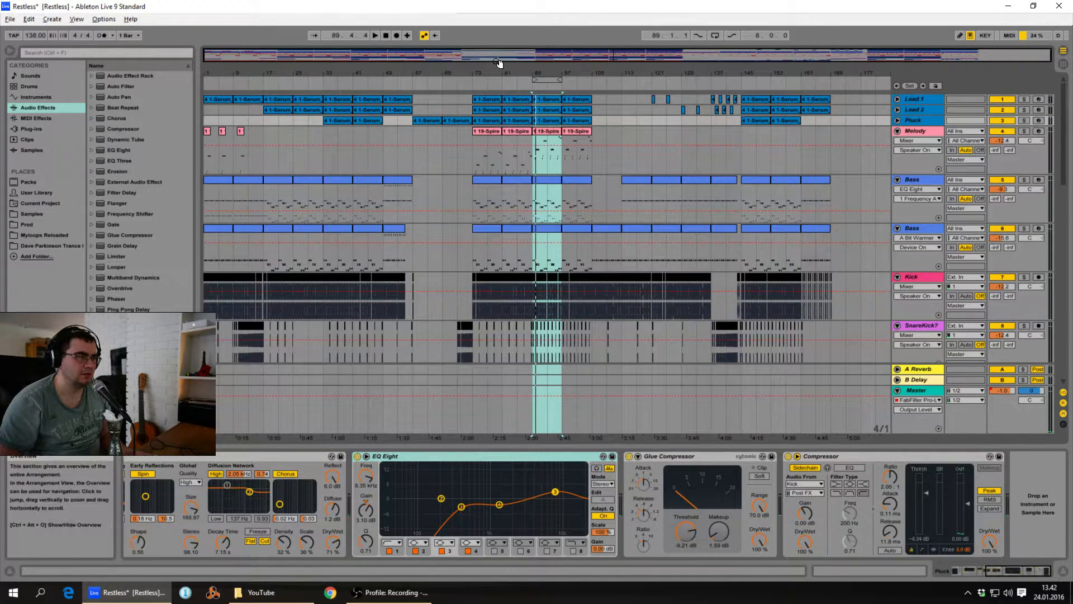
{"action": "mouse_move", "coordinate": [623, 54]}
{"action": "left_mouse_down"}
{"action": "mouse_move", "coordinate": [623, 70]}
{"action": "mouse_move", "coordinate": [625, 53]}
{"action": "left_mouse_up"}
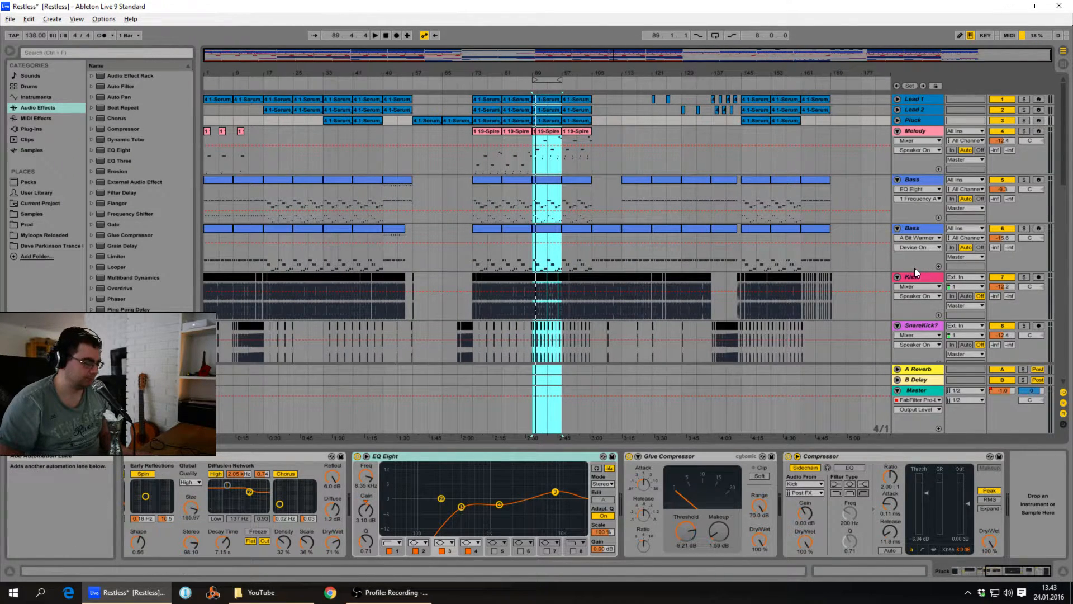
{"action": "left_click", "coordinate": [898, 277], "text": "alt"}
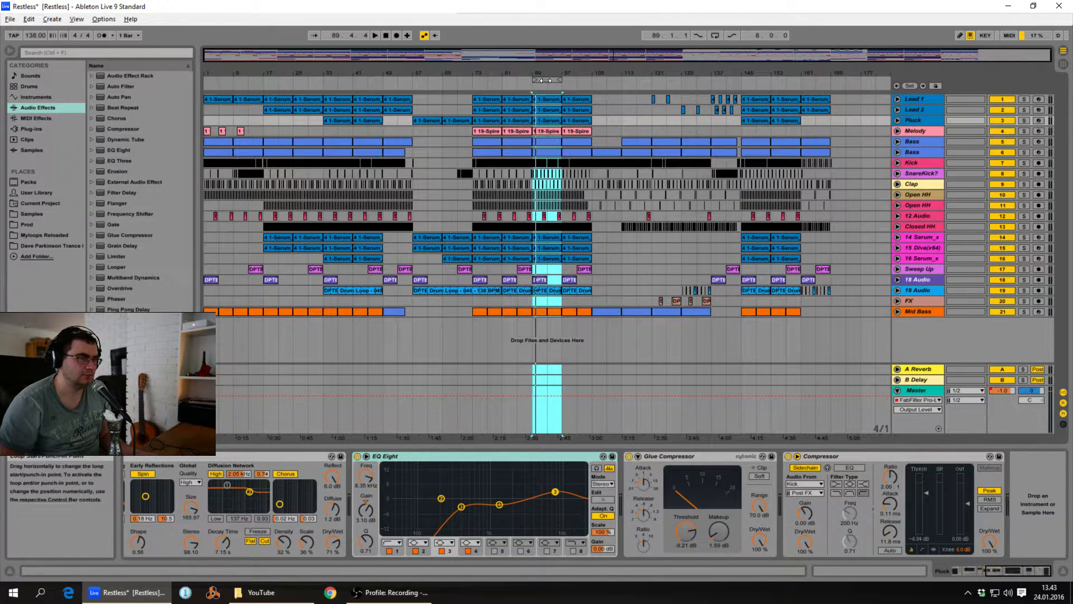
{"action": "mouse_move", "coordinate": [554, 80]}
{"action": "left_mouse_down"}
{"action": "mouse_move", "coordinate": [613, 88]}
{"action": "mouse_move", "coordinate": [549, 81]}
{"action": "left_mouse_up"}
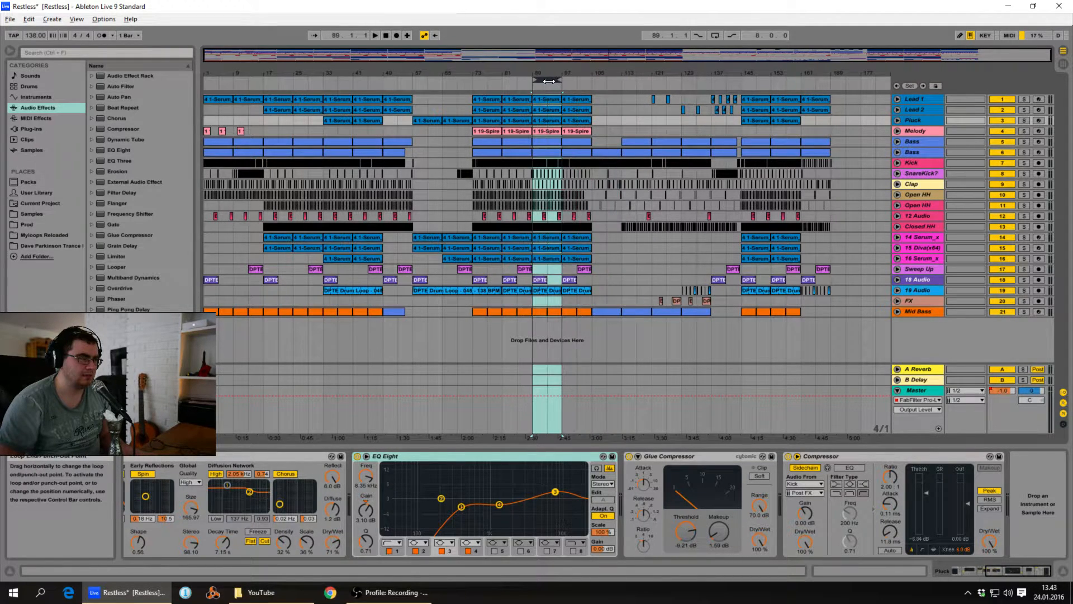
- Unfold the first Bass track and show its Serum x64 Fil Cutoff automation
{"action": "left_click", "coordinate": [897, 142]}
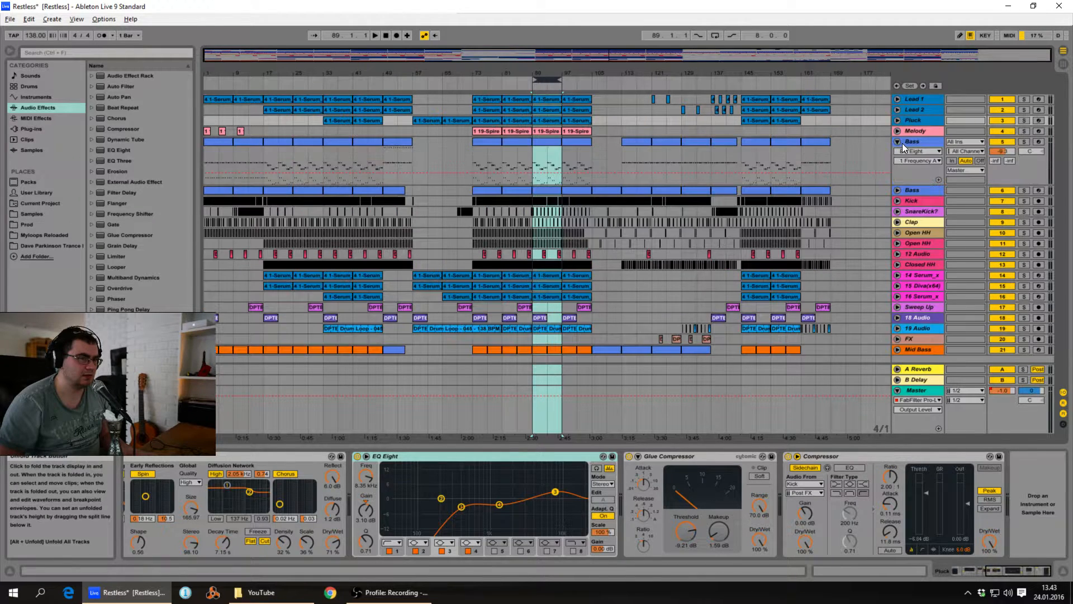
{"action": "left_click", "coordinate": [910, 150]}
{"action": "left_click", "coordinate": [912, 162]}
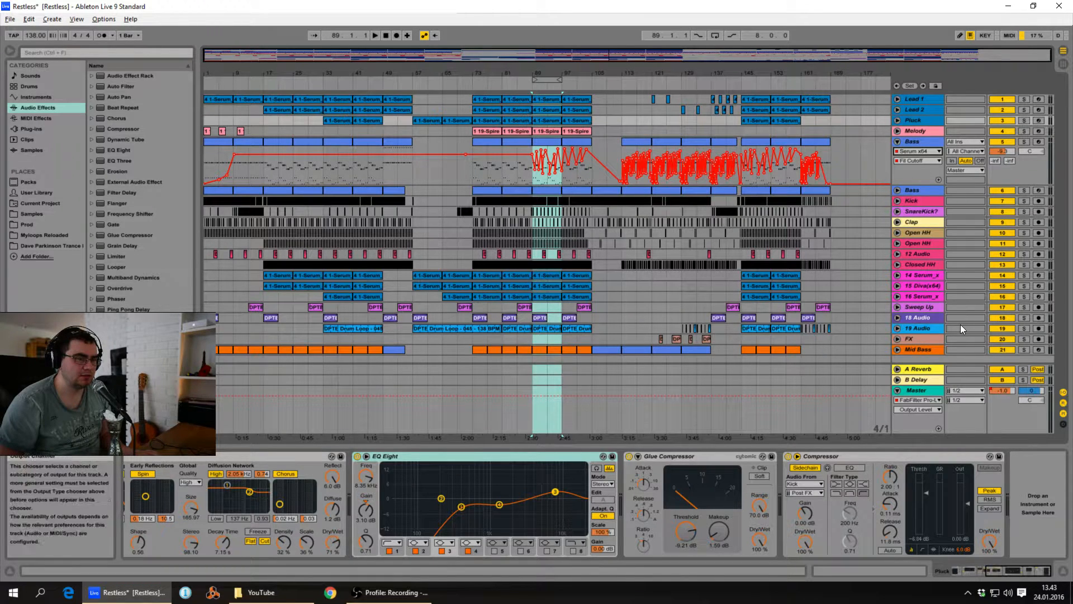
- Play from bar 89 with Kick and both Bass tracks soloed, unfolding the second Bass, and enable arrangement looping
{"action": "key", "text": "space"}
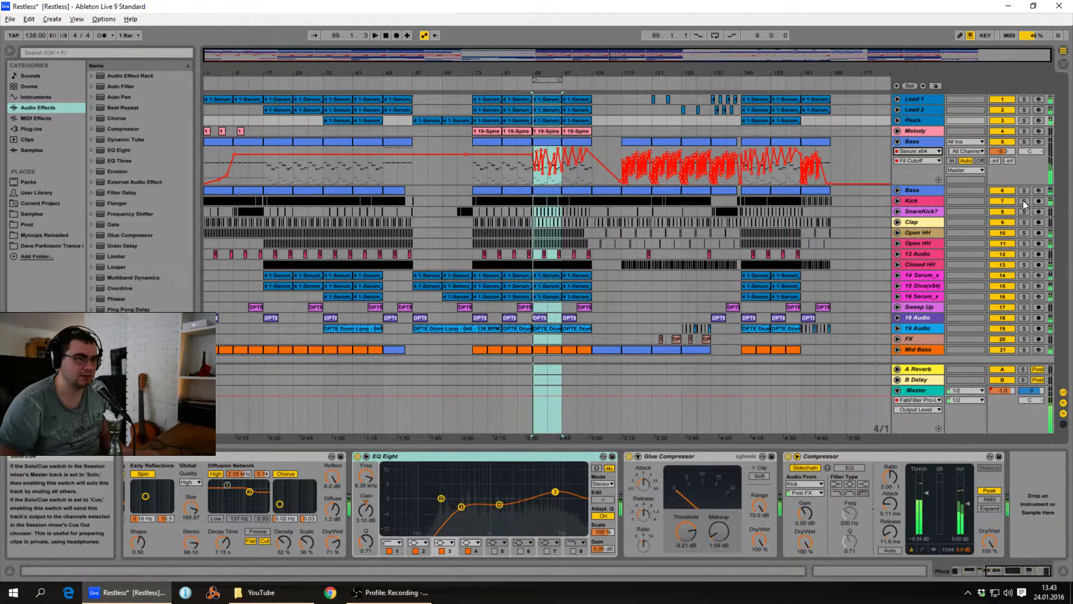
{"action": "left_click", "coordinate": [1023, 200]}
{"action": "left_click", "coordinate": [1023, 141], "text": "ctrl"}
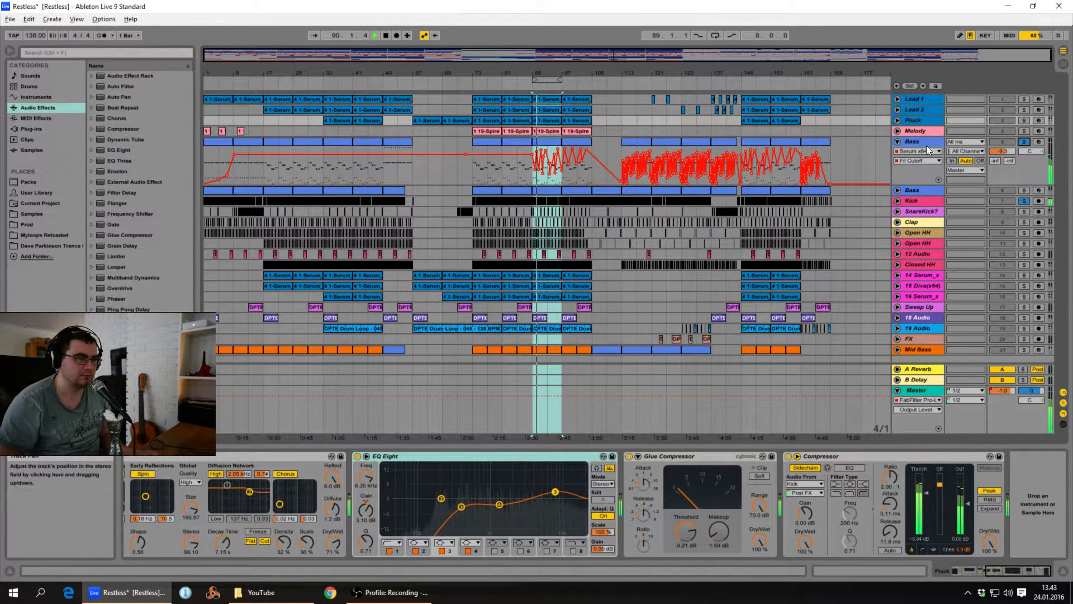
{"action": "left_click", "coordinate": [898, 191]}
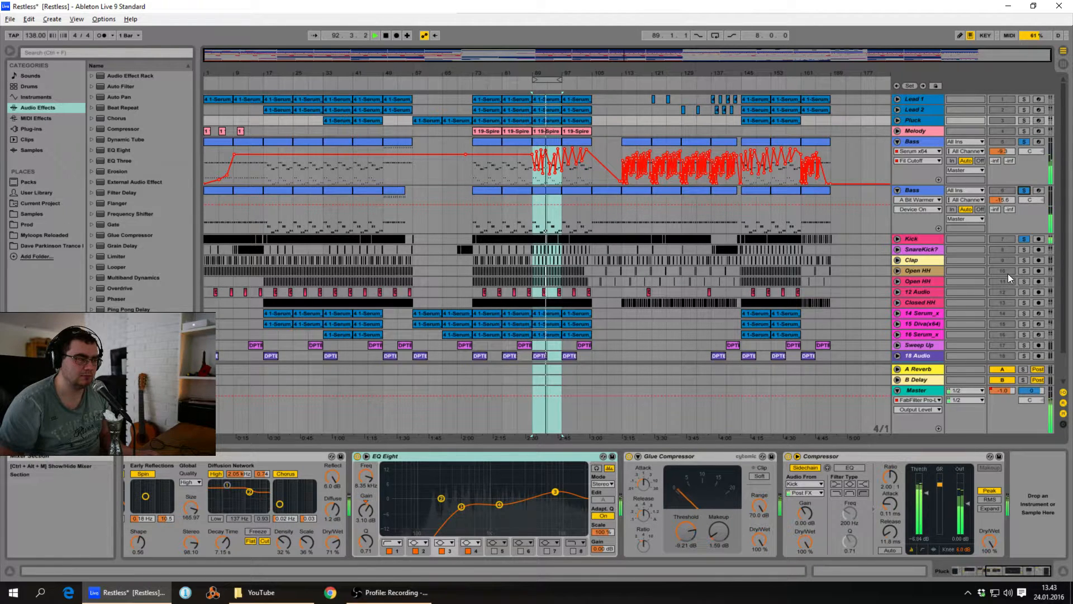
{"action": "left_click", "coordinate": [1031, 224]}
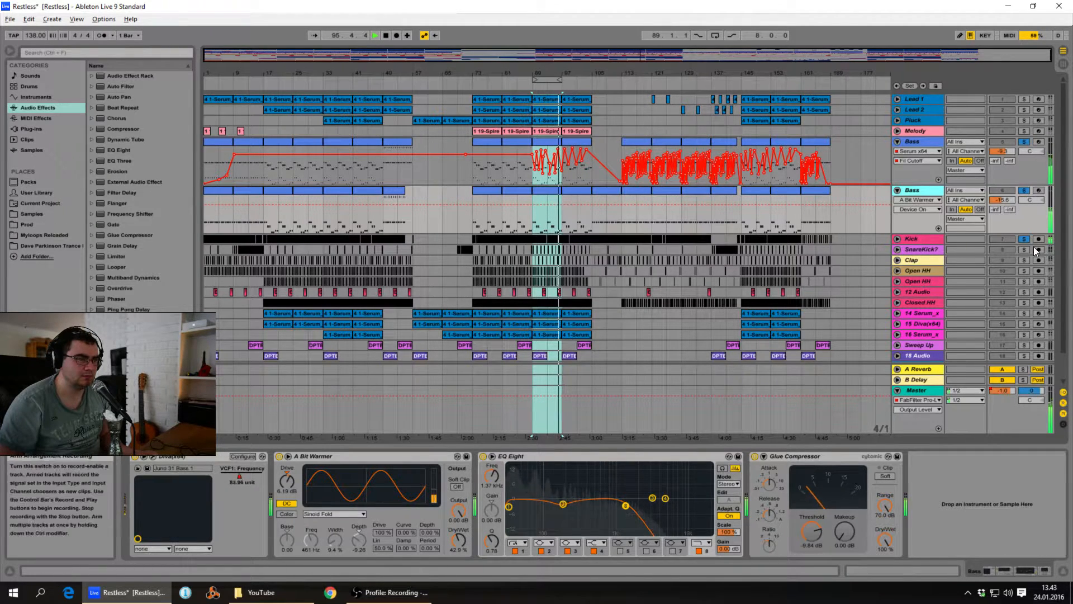
{"action": "left_click", "coordinate": [715, 35]}
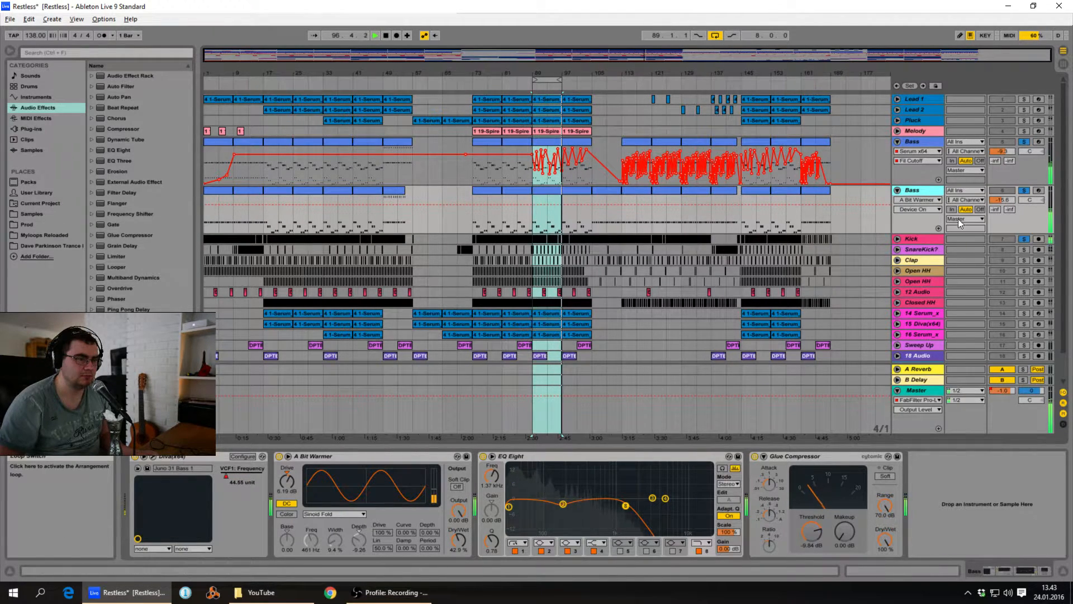
- Add Clap, Open HH and 12 Audio to the soloed tracks while listening, and clear all solos and stop playback
{"action": "left_click", "coordinate": [1024, 259]}
{"action": "left_click", "coordinate": [1023, 281]}
{"action": "left_click", "coordinate": [1023, 291]}
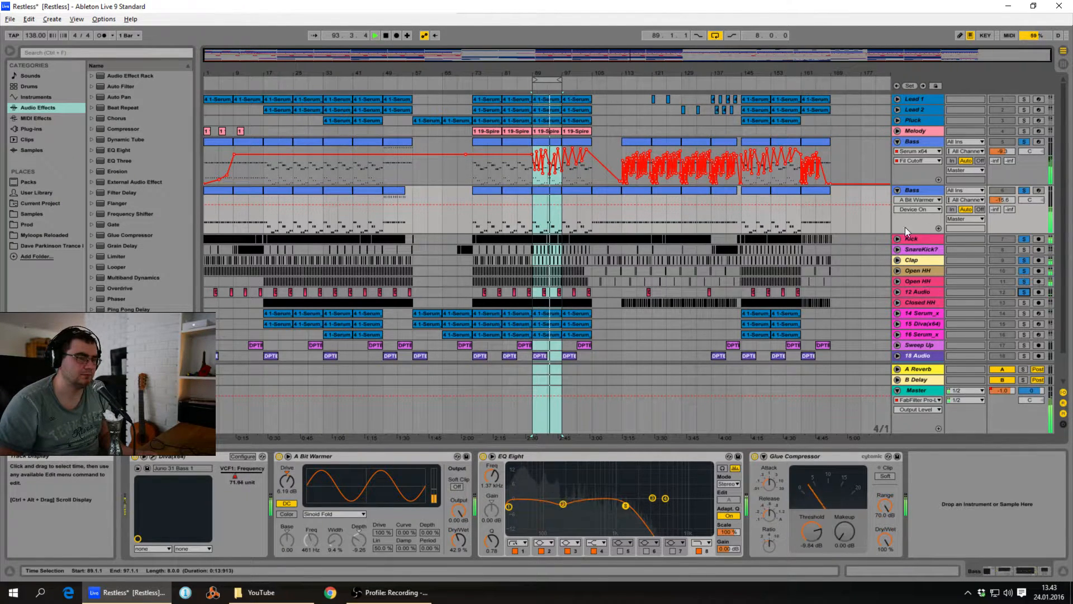
{"action": "left_click", "coordinate": [1024, 238]}
{"action": "key", "text": "space"}
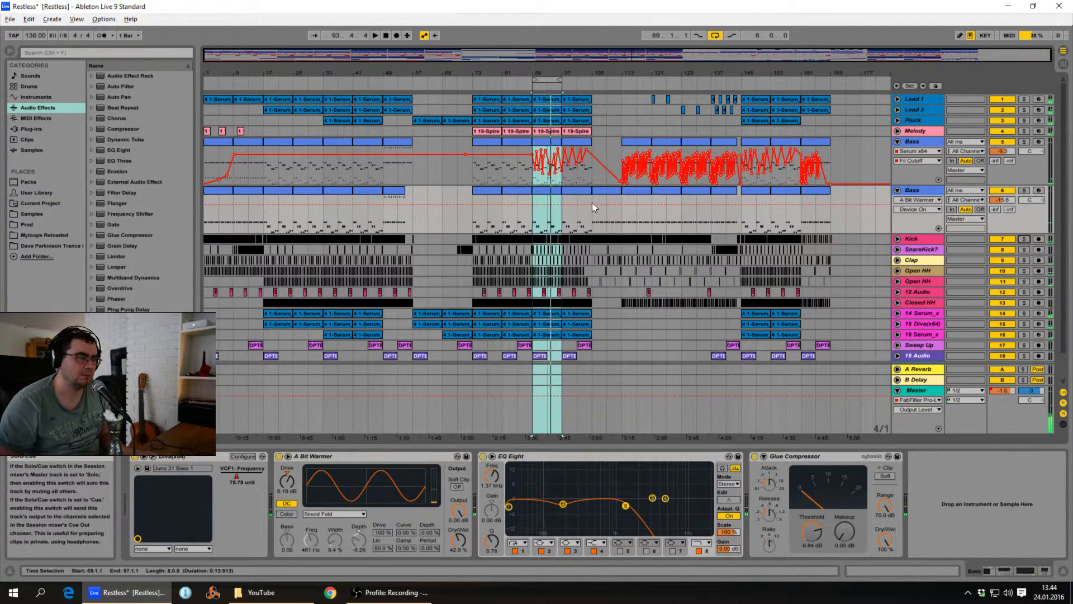
- Clear the Bass solo, solo the 14 Serum track, play it briefly from bar 89, and show its device chain
{"action": "left_click", "coordinate": [1027, 144]}
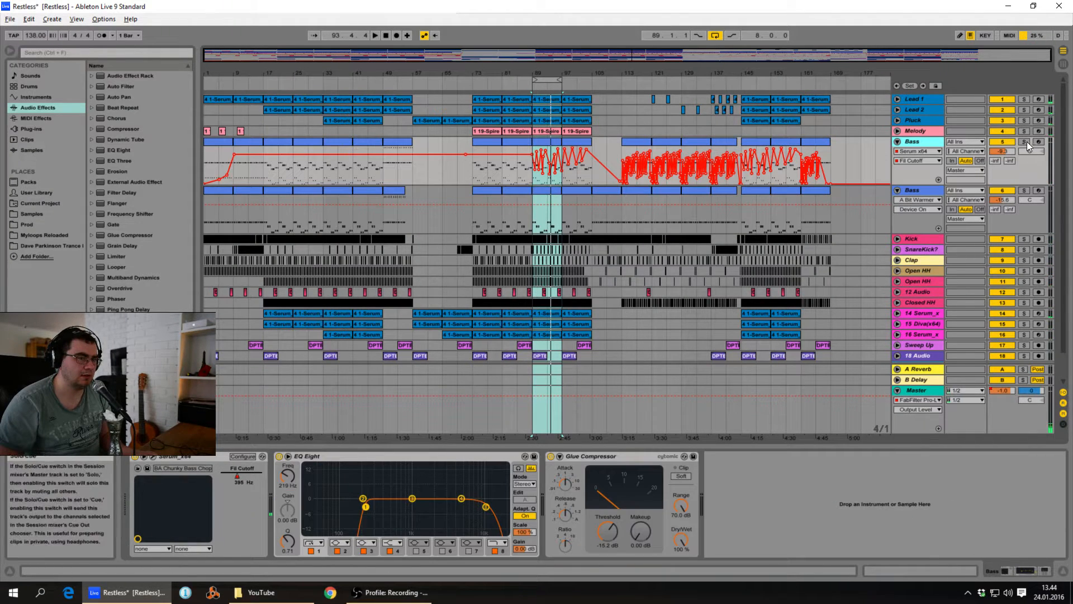
{"action": "left_click", "coordinate": [1024, 313]}
{"action": "key", "text": "space"}
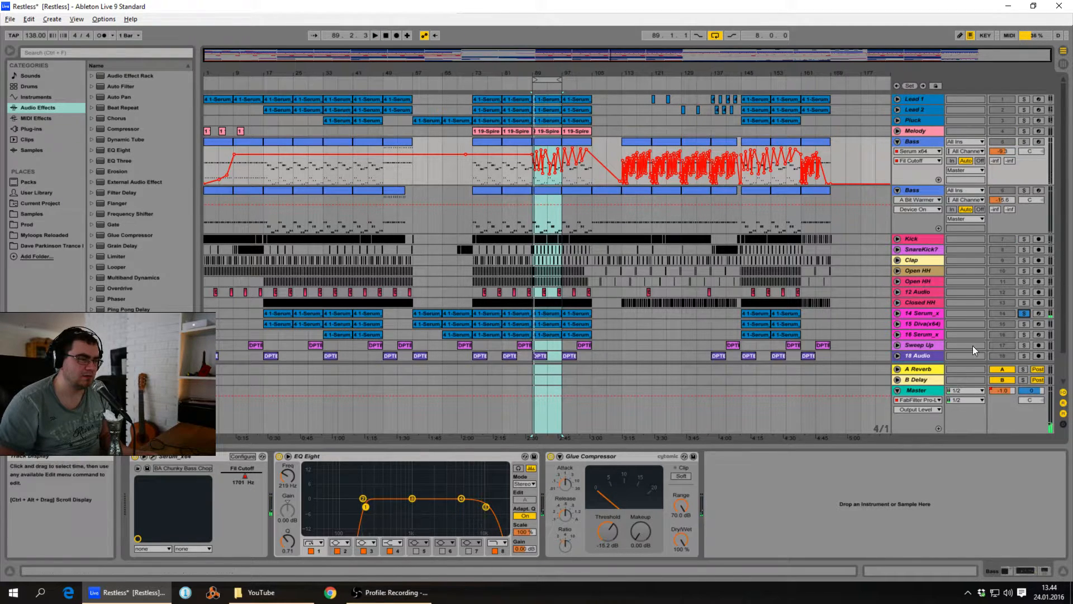
{"action": "left_click", "coordinate": [920, 312]}
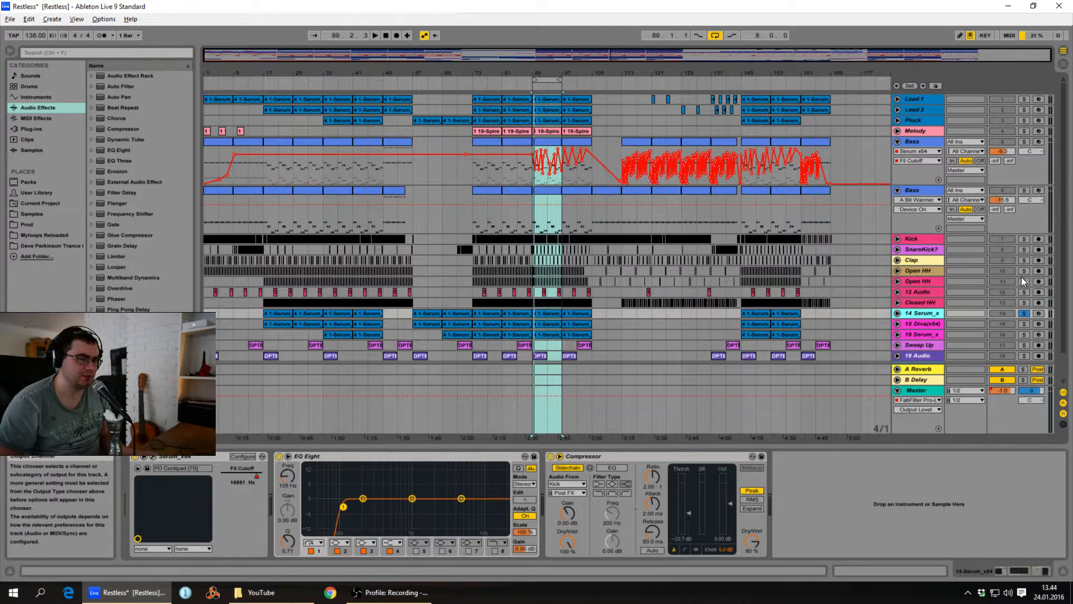
- Add Kick to the solo and compare the looped section with the 14 Serum Compressor bypassed and active
{"action": "left_click", "coordinate": [1024, 239]}
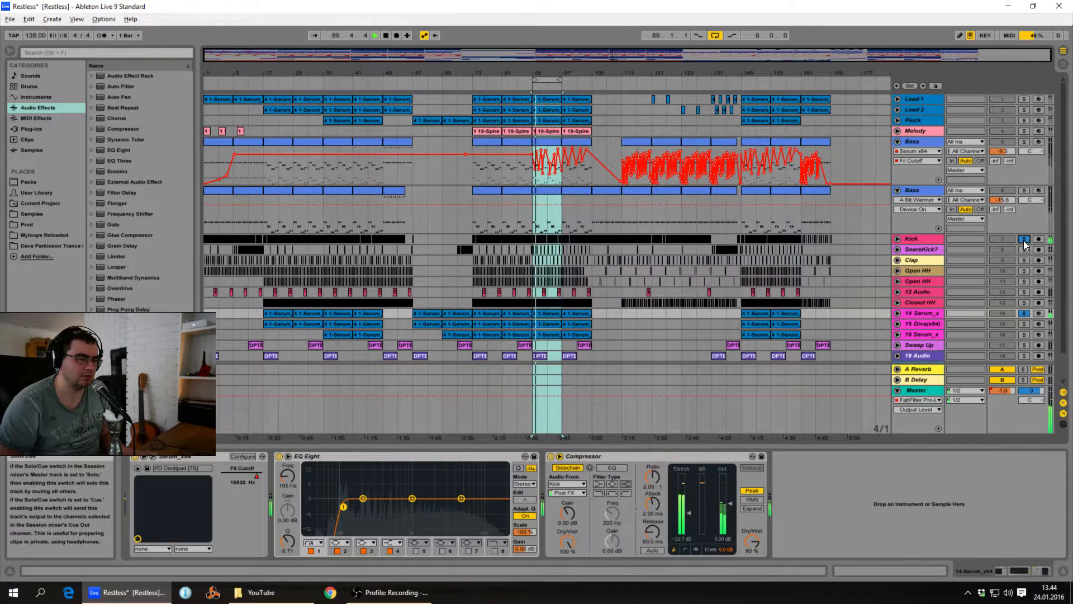
{"action": "left_click", "coordinate": [551, 457]}
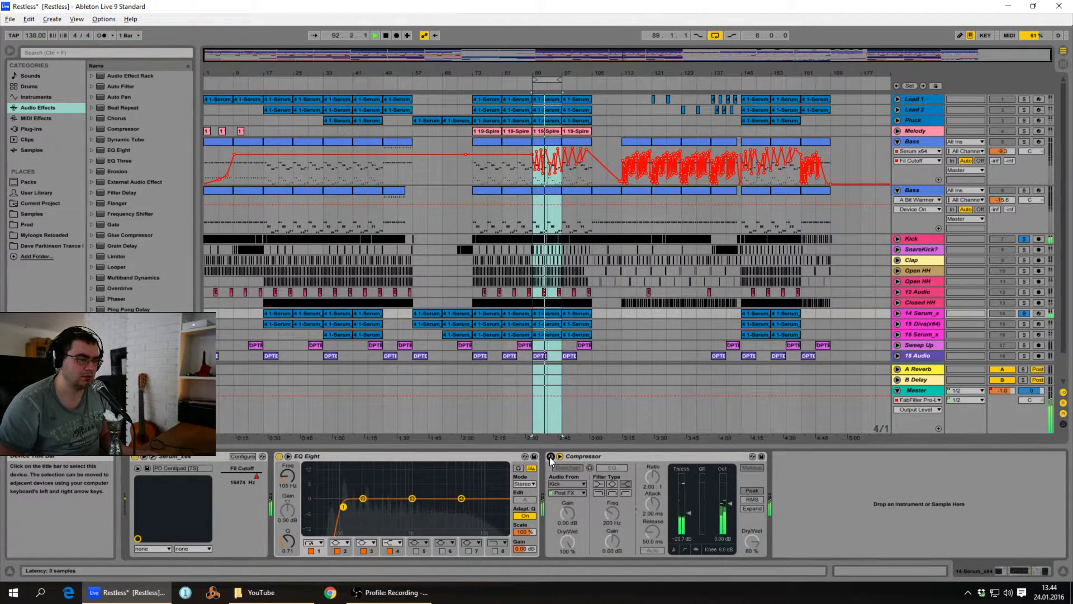
{"action": "left_click", "coordinate": [551, 457]}
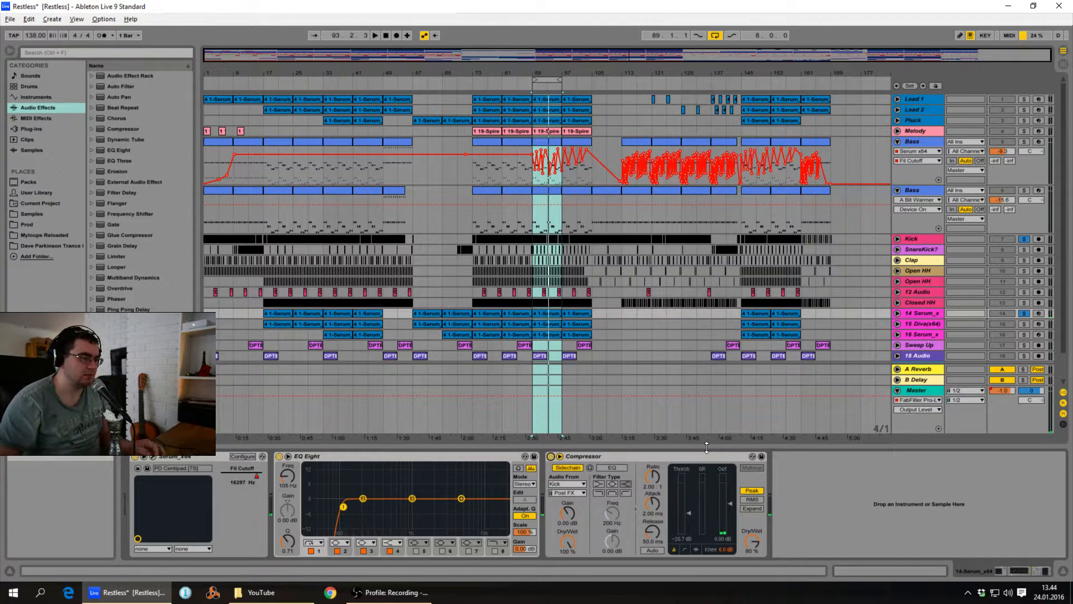
- Locate Compressor among the audio effects and delete the existing sidechained Compressor from the 14 Serum track
{"action": "left_click", "coordinate": [592, 455]}
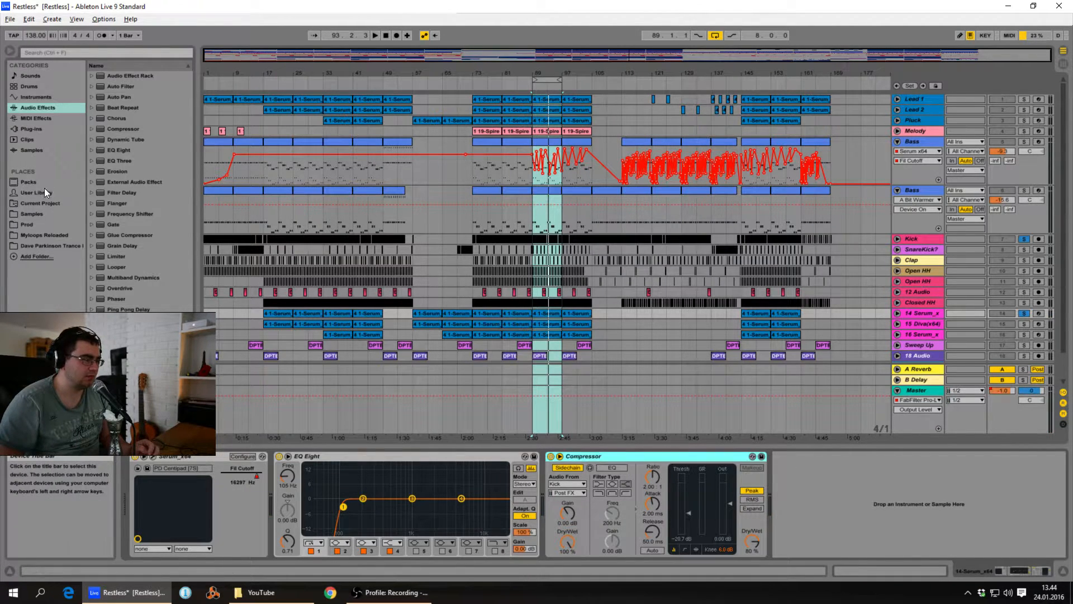
{"action": "left_click", "coordinate": [111, 128]}
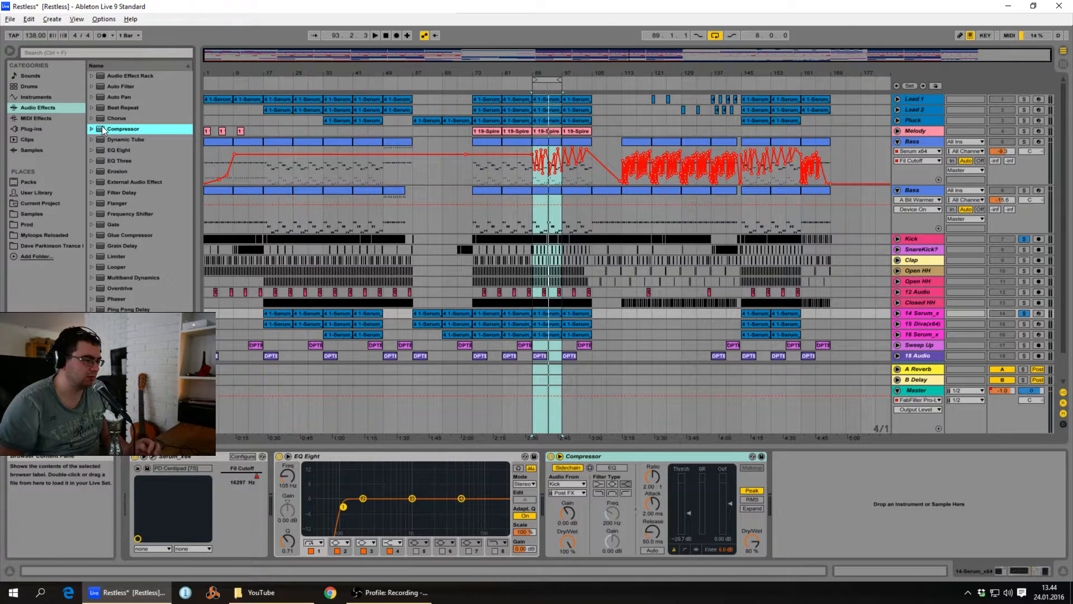
{"action": "left_click", "coordinate": [611, 453]}
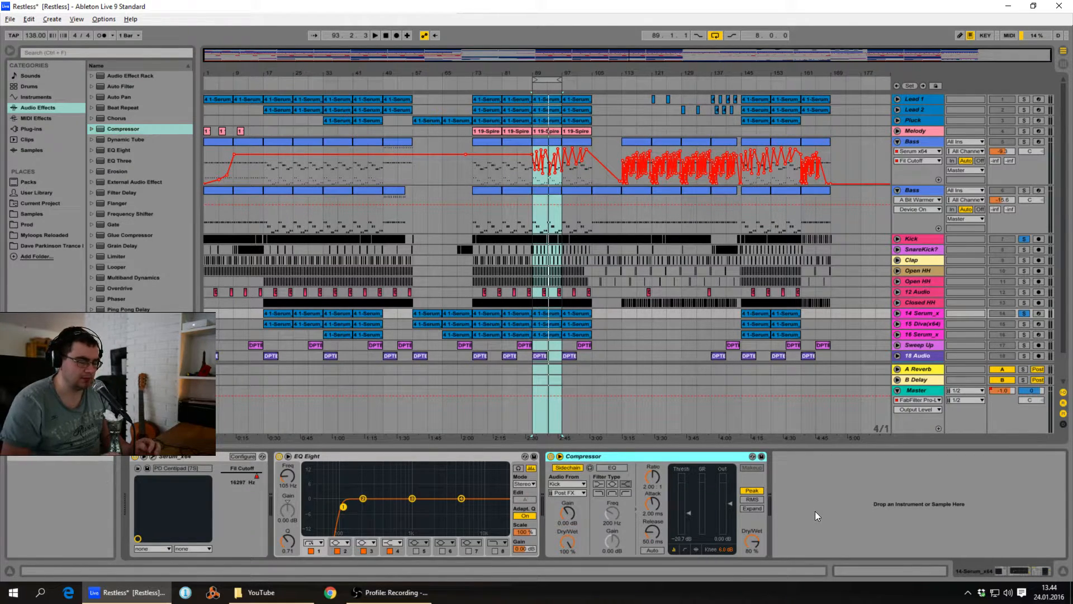
{"action": "key", "text": "Delete"}
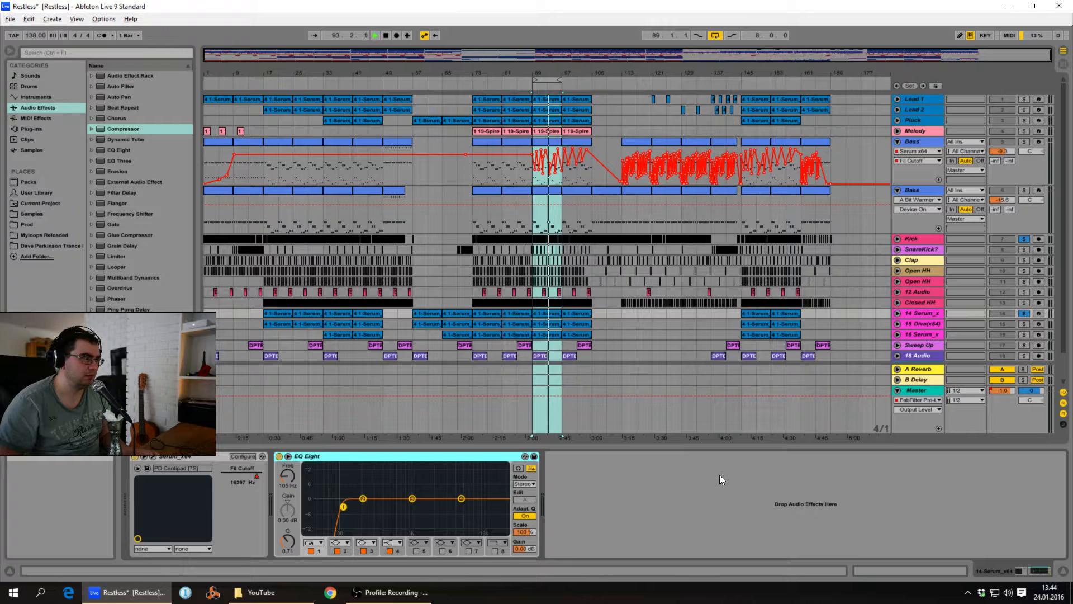
- Play the 14 Serum track uncompressed, add a default Compressor after its EQ Eight, and listen again
{"action": "left_click", "coordinate": [924, 314]}
{"action": "key", "text": "space"}
{"action": "left_click_drag", "start_coordinate": [110, 129], "coordinate": [473, 440]}
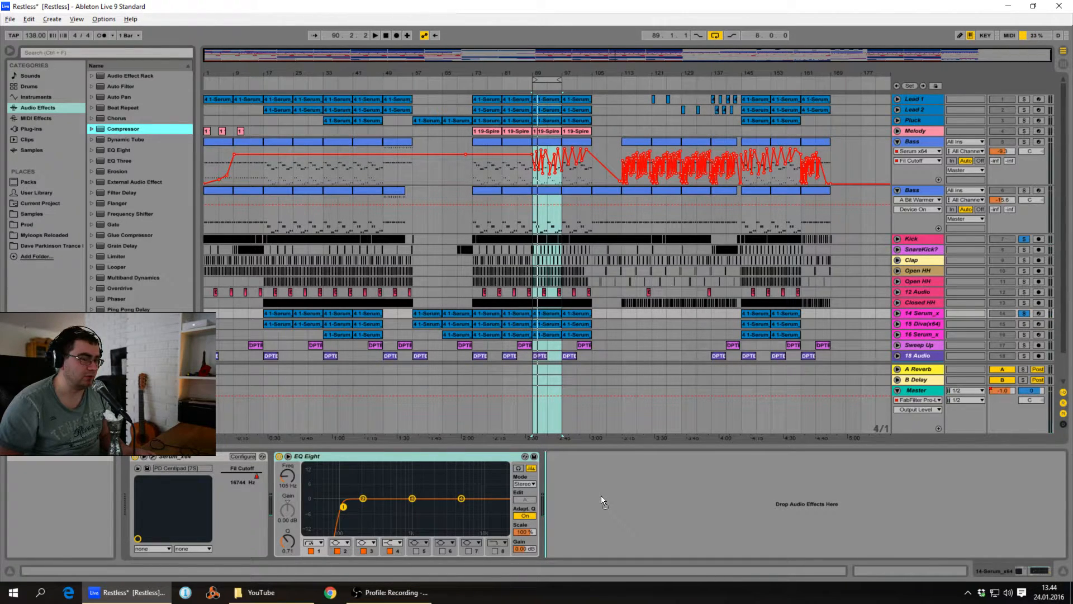
{"action": "left_click_drag", "start_coordinate": [602, 495], "coordinate": [600, 496]}
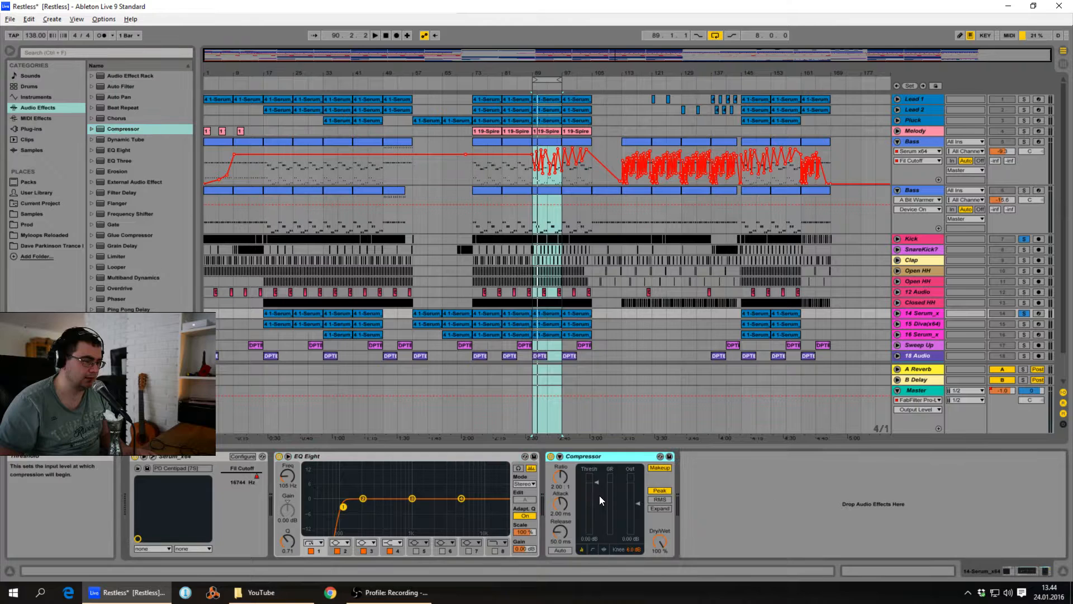
{"action": "key", "text": "space"}
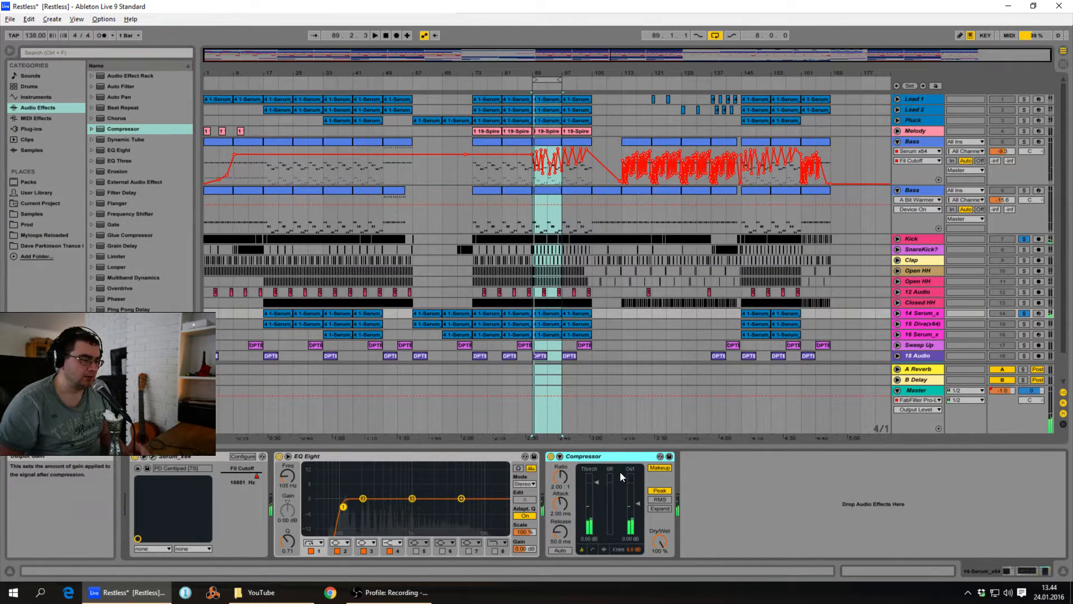
- Expand the new Compressor's sidechain section and set Audio From to Kick
{"action": "left_click", "coordinate": [559, 458]}
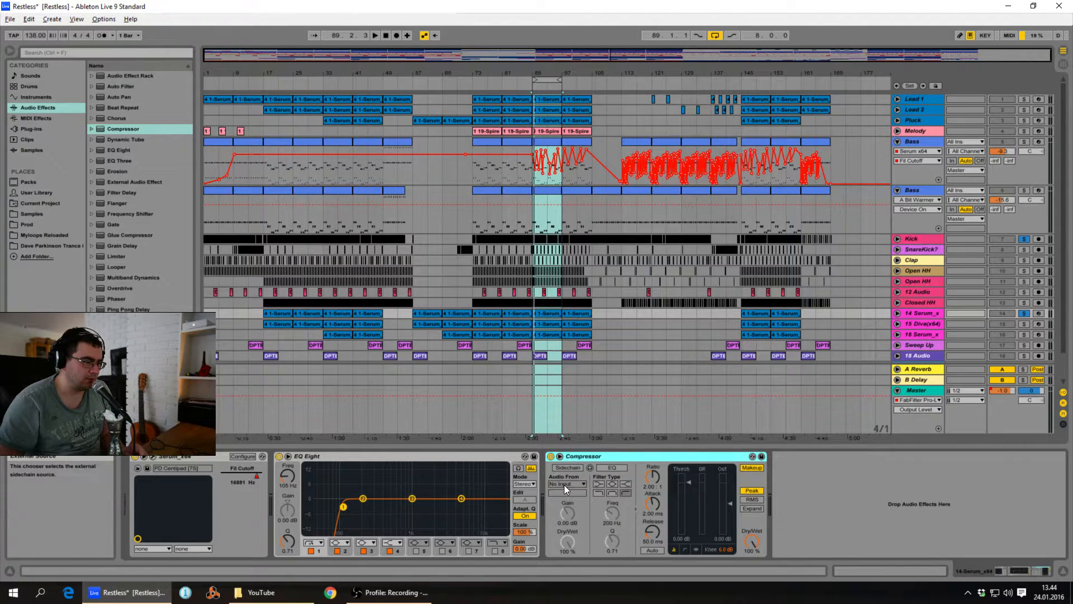
{"action": "left_click", "coordinate": [564, 485]}
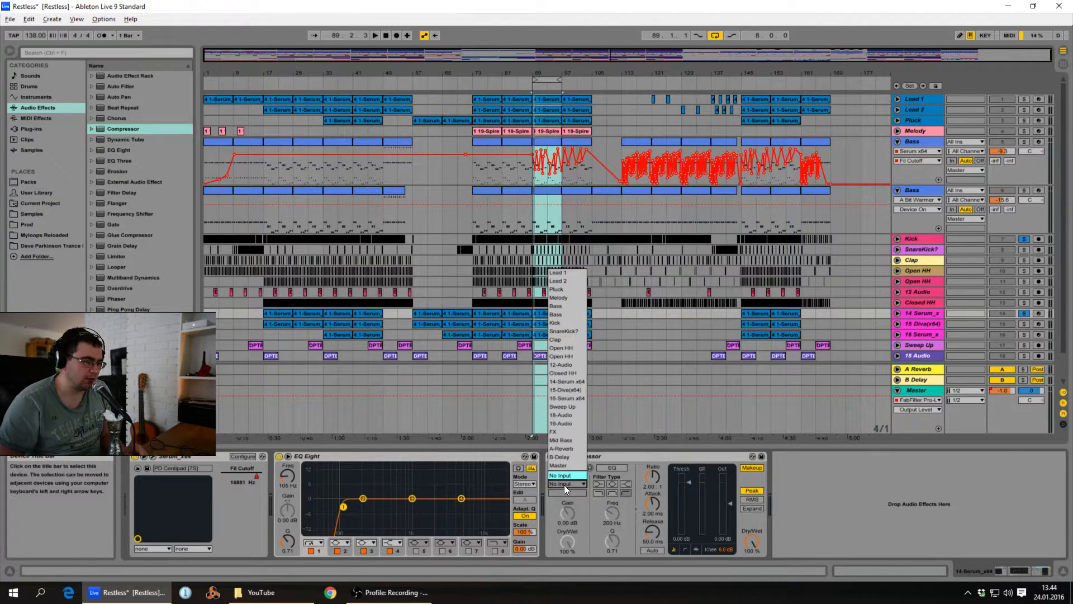
{"action": "left_click", "coordinate": [556, 323]}
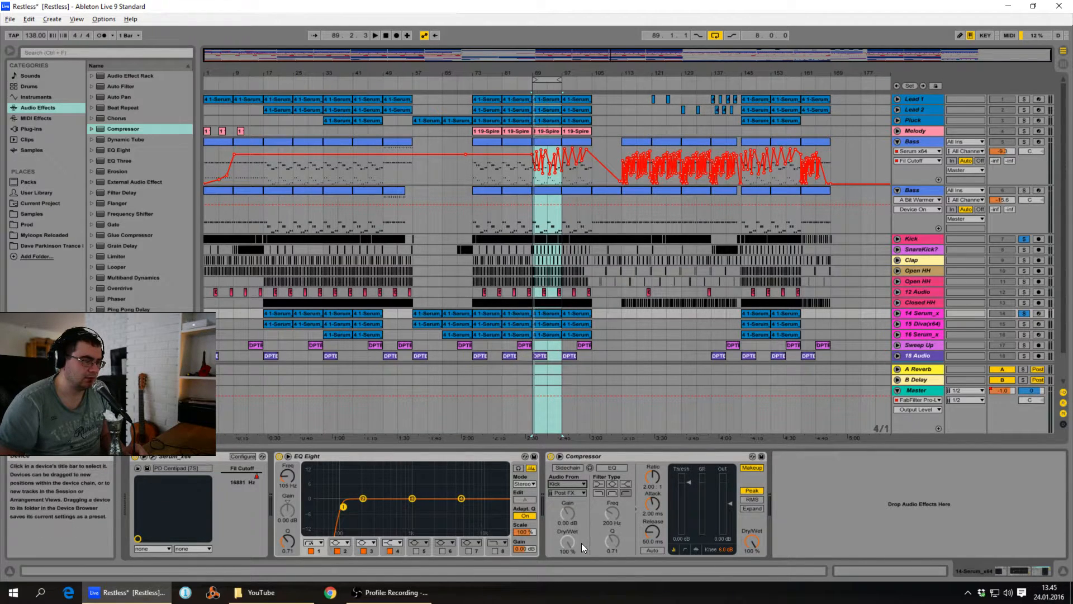
- Lower the Compressor threshold to about -27.2 dB during playback with sidechain off, briefly viewing its transfer curve
{"action": "key", "text": "space"}
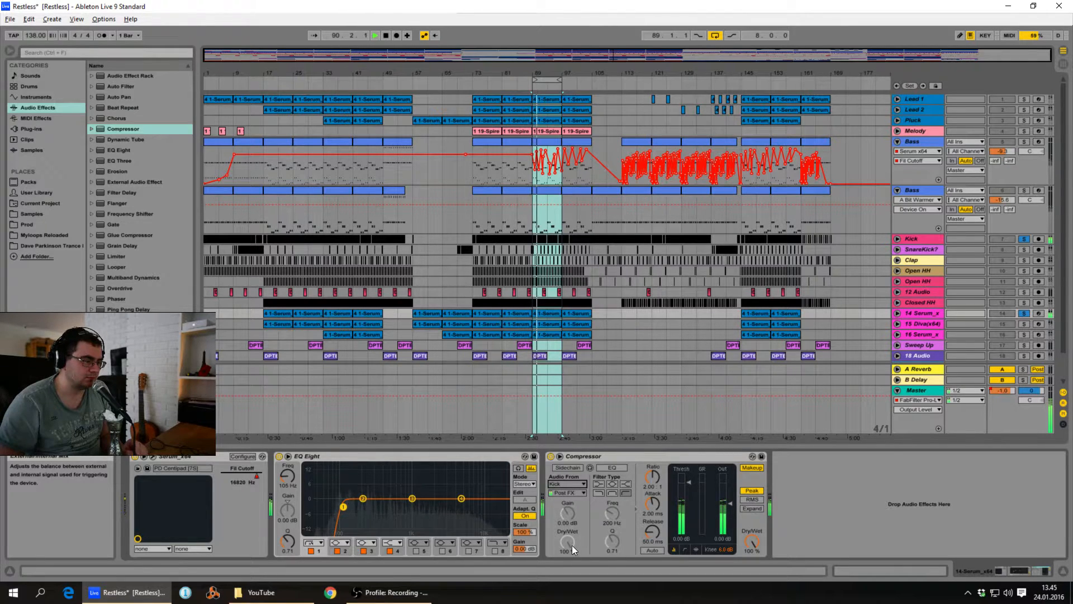
{"action": "left_click_drag", "start_coordinate": [689, 482], "coordinate": [689, 499]}
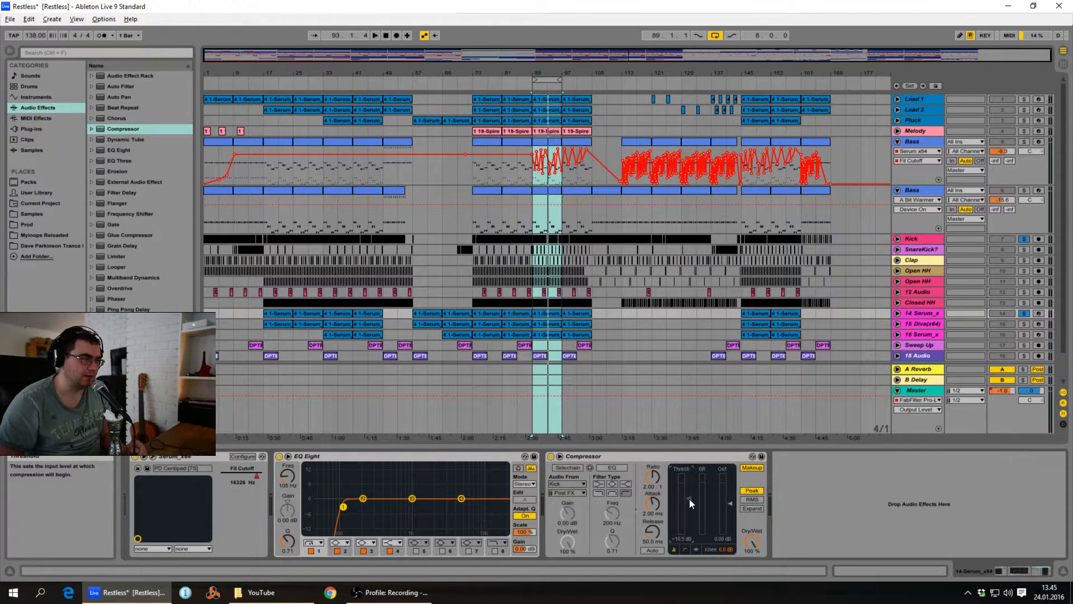
{"action": "key", "text": "space"}
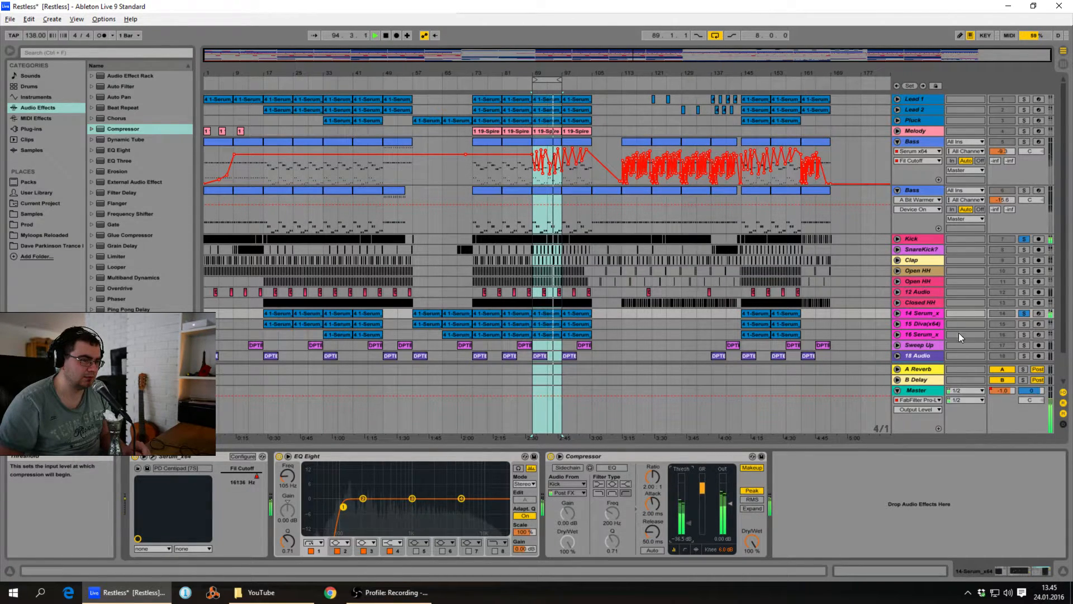
{"action": "left_click", "coordinate": [912, 313]}
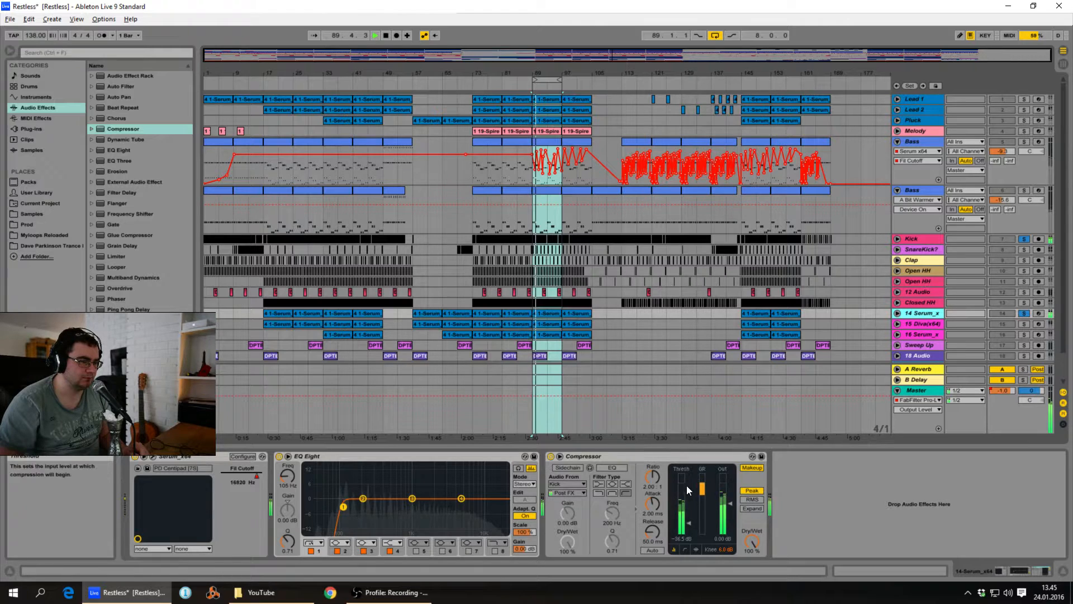
{"action": "left_click_drag", "start_coordinate": [688, 523], "coordinate": [687, 519]}
{"action": "left_click", "coordinate": [684, 549]}
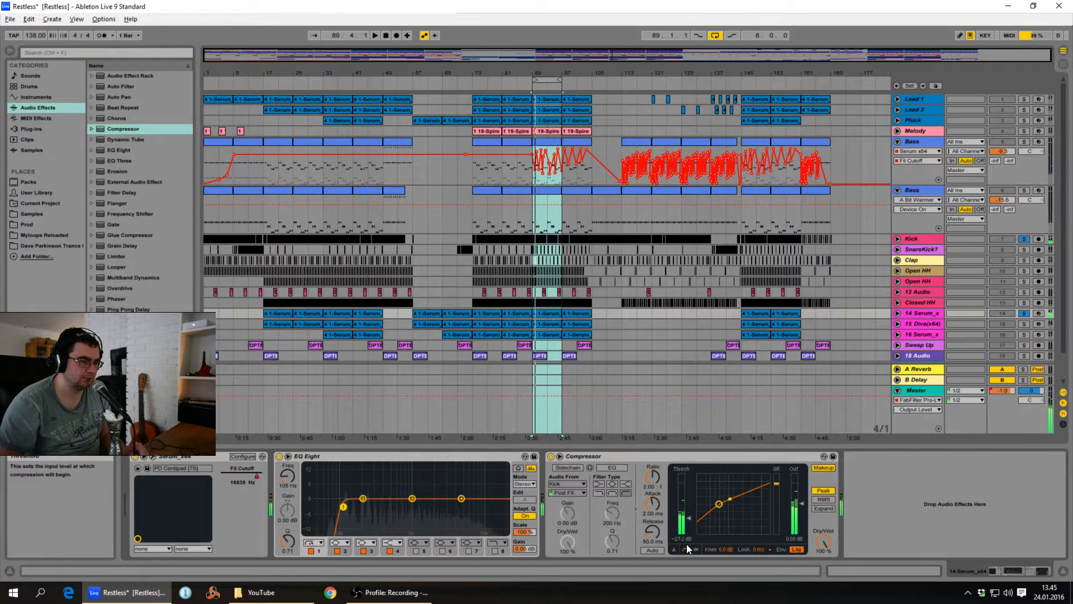
{"action": "left_click", "coordinate": [675, 549]}
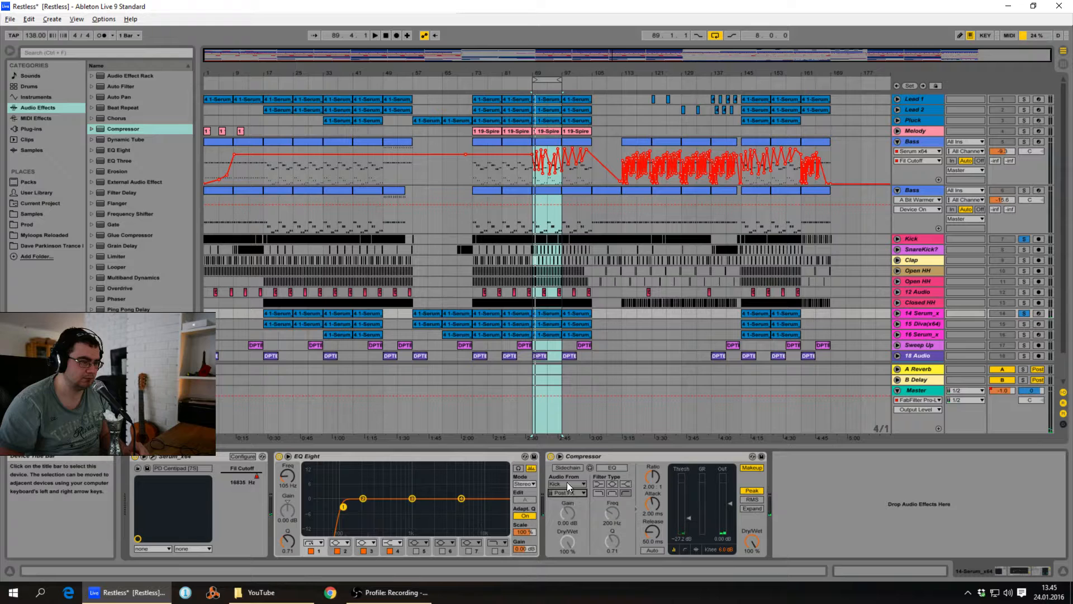
- Enable the Compressor's sidechain and set its threshold to about -17.5 dB while listening with Kick
{"action": "left_click", "coordinate": [568, 468]}
{"action": "key", "text": "space"}
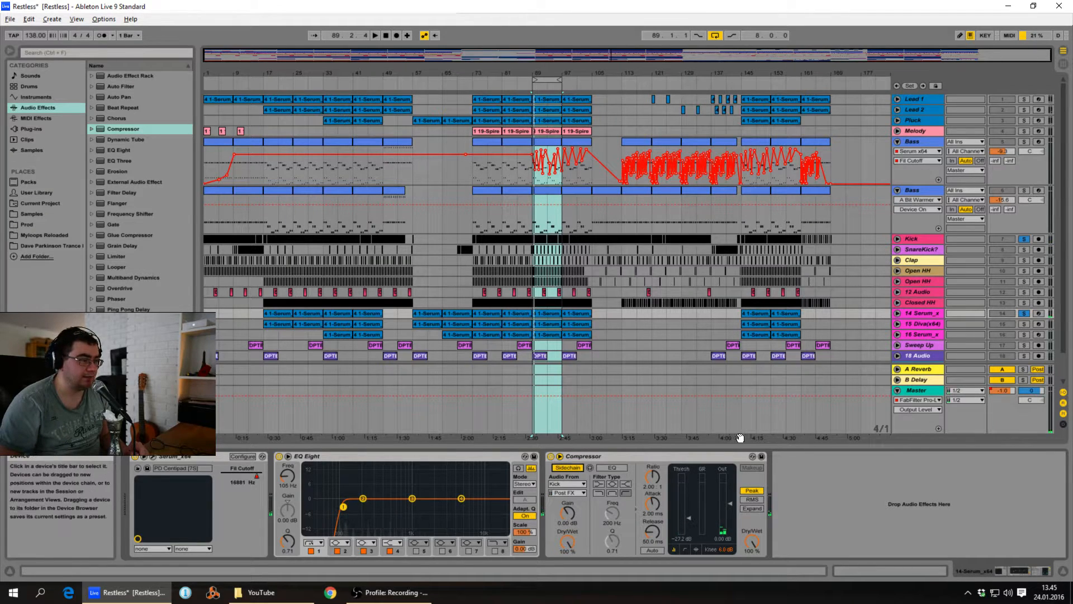
{"action": "key", "text": "space"}
{"action": "left_click_drag", "start_coordinate": [693, 516], "coordinate": [690, 508]}
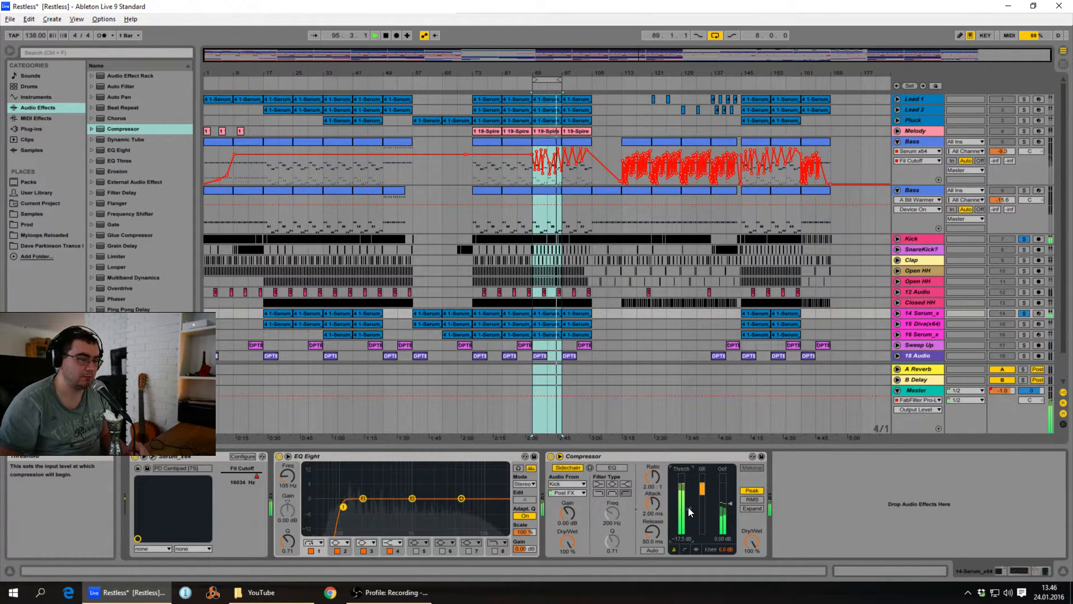
{"action": "key", "text": "space"}
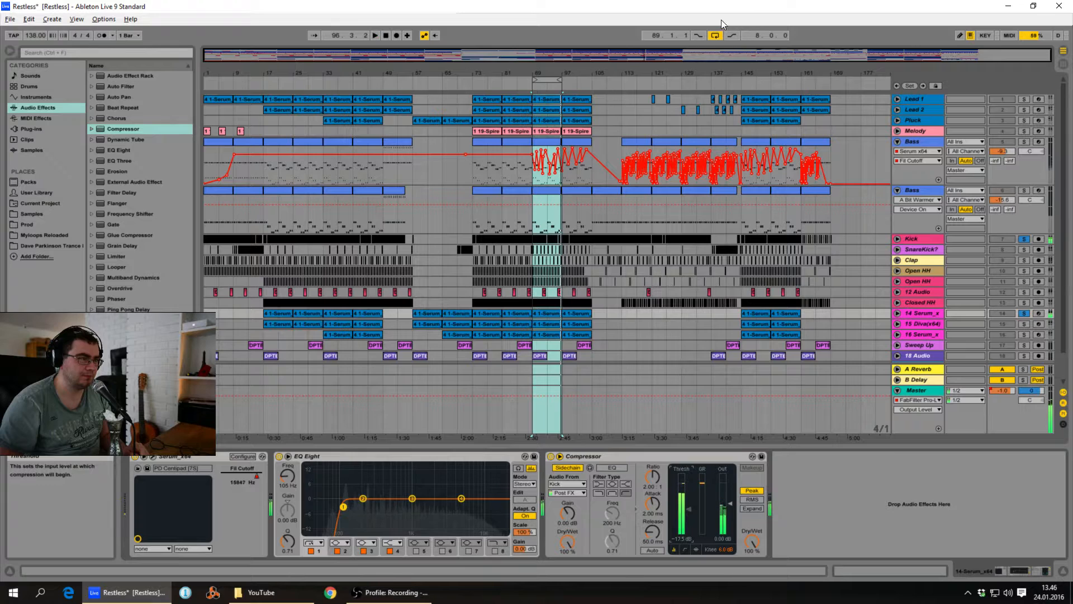
- Turn off arrangement looping, select the time within the loop range, and clear the Kick and 14 Serum solos
{"action": "left_click", "coordinate": [716, 35]}
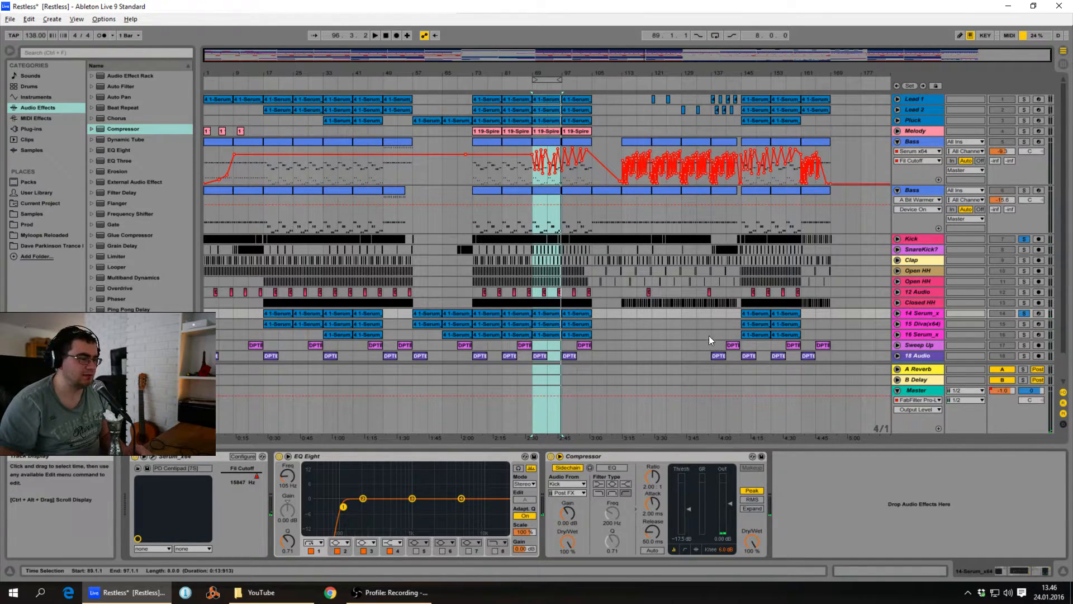
{"action": "left_click", "coordinate": [547, 80]}
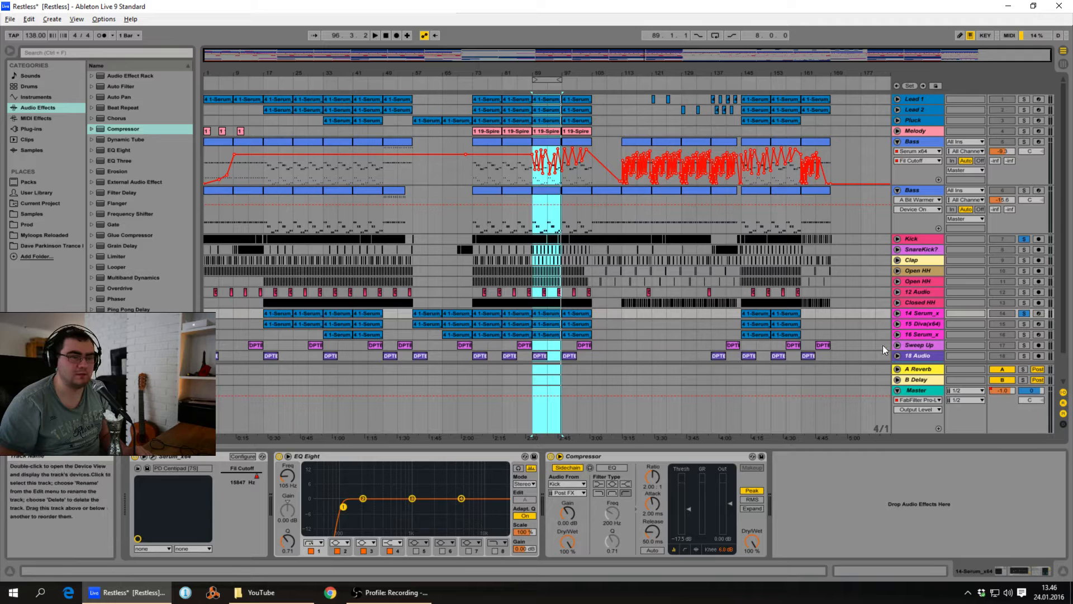
{"action": "scroll", "coordinate": [808, 285], "scroll_direction": "down", "scroll_amount": 2}
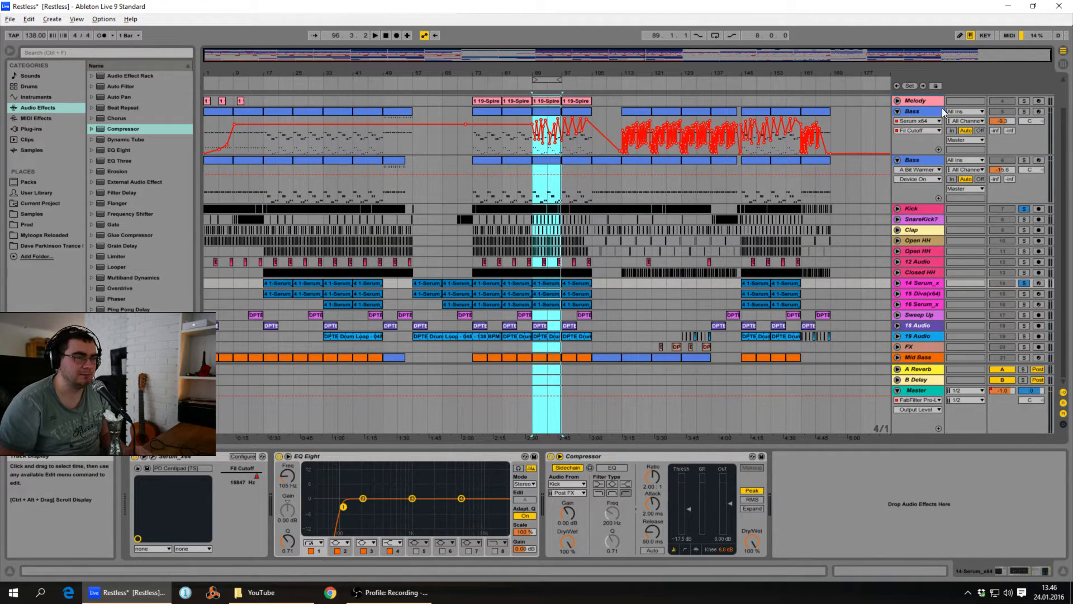
{"action": "left_click", "coordinate": [1024, 210]}
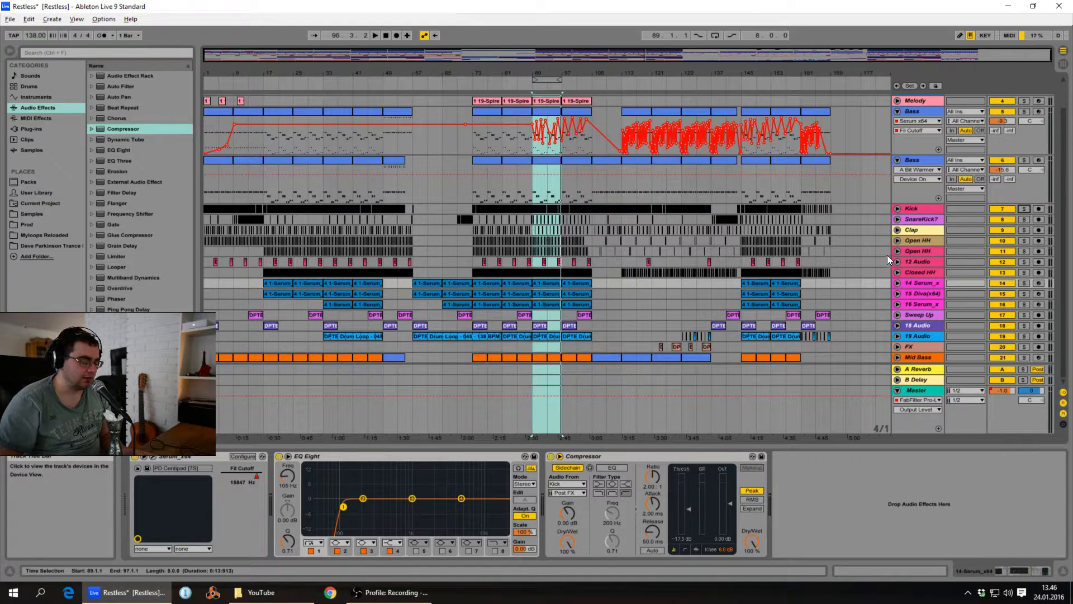
- Unfold all tracks, listen to Mid Bass soloed while looking over the track automation, then stop and clear its solo
{"action": "left_click", "coordinate": [897, 284], "text": "alt"}
{"action": "scroll", "coordinate": [558, 295], "scroll_direction": "down", "scroll_amount": 10}
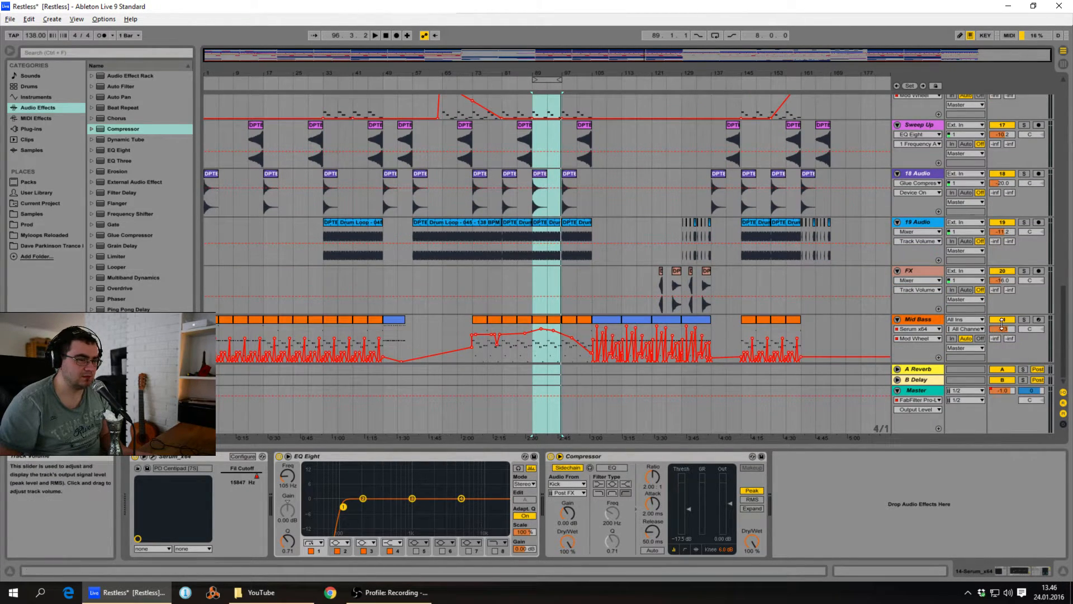
{"action": "left_click", "coordinate": [1024, 319]}
{"action": "key", "text": "space"}
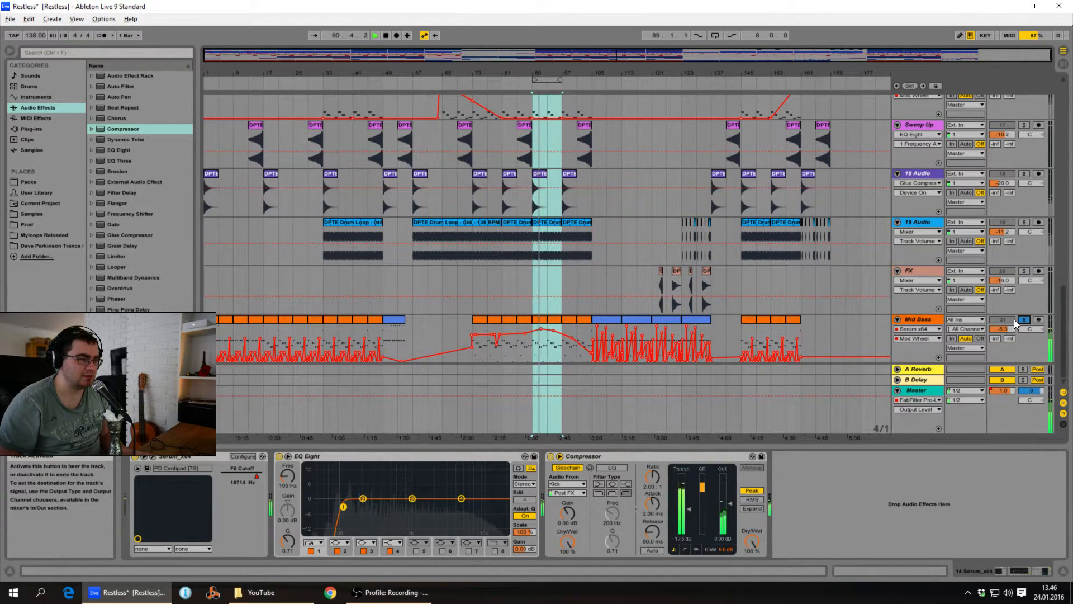
{"action": "scroll", "coordinate": [958, 274], "scroll_direction": "up", "scroll_amount": 6}
{"action": "scroll", "coordinate": [931, 263], "scroll_direction": "down", "scroll_amount": 6}
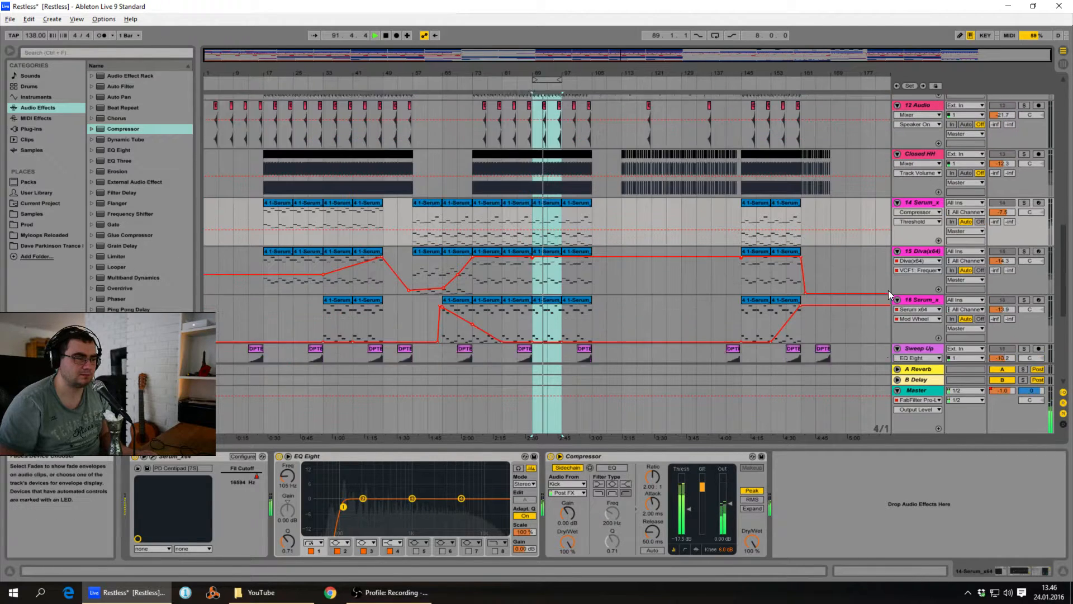
{"action": "key", "text": "space"}
{"action": "left_click", "coordinate": [1024, 319]}
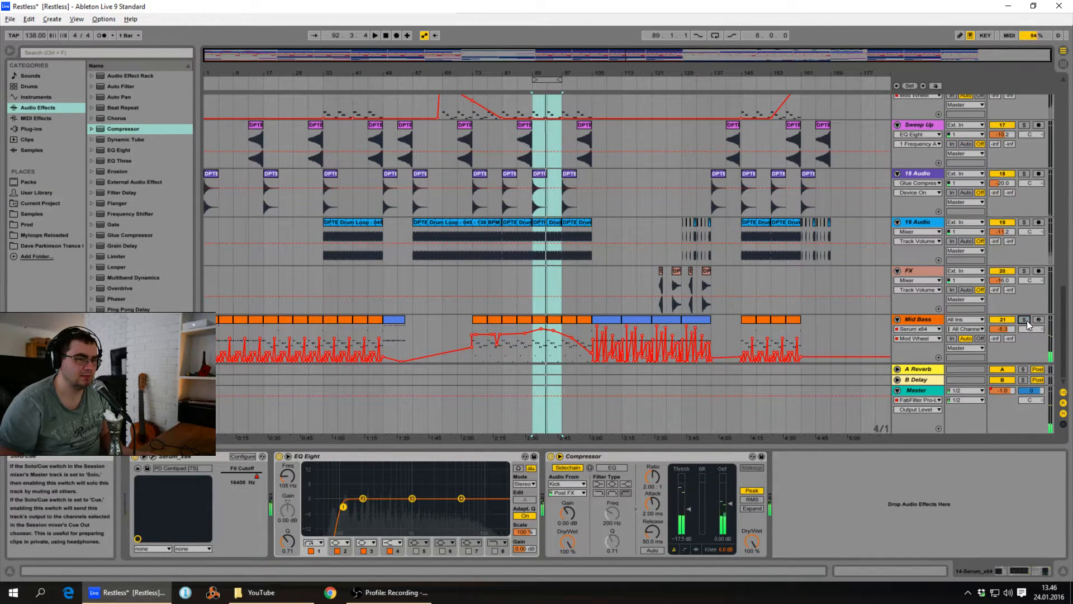
- Fold all the tracks and extend the loop range over the whole song, from bar 1 to bar 169
{"action": "left_click", "coordinate": [897, 319], "text": "alt"}
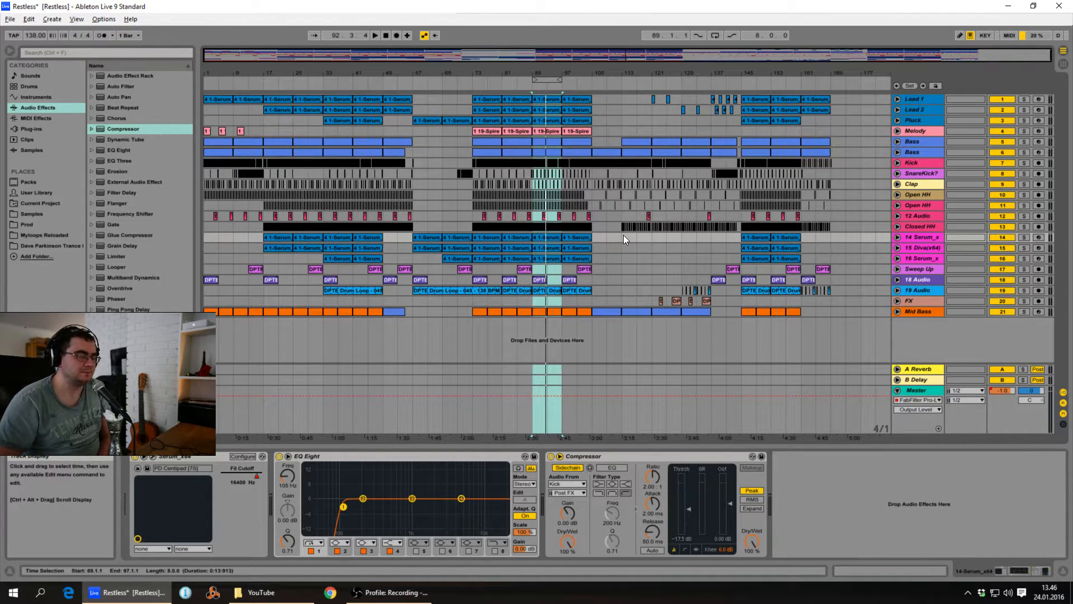
{"action": "left_click_drag", "start_coordinate": [541, 78], "coordinate": [858, 79]}
{"action": "left_click_drag", "start_coordinate": [844, 116], "coordinate": [828, 117]}
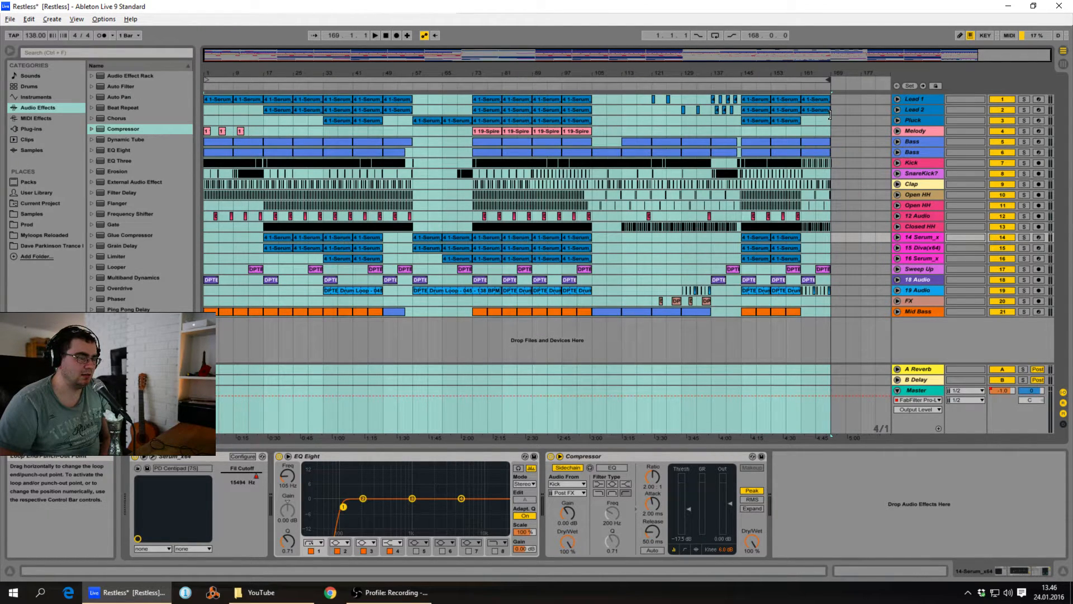
- Move the loop start to bar 105 and listen from there, jumping playback ahead through the breakdown into the final section
{"action": "left_click_drag", "start_coordinate": [206, 80], "coordinate": [596, 120]}
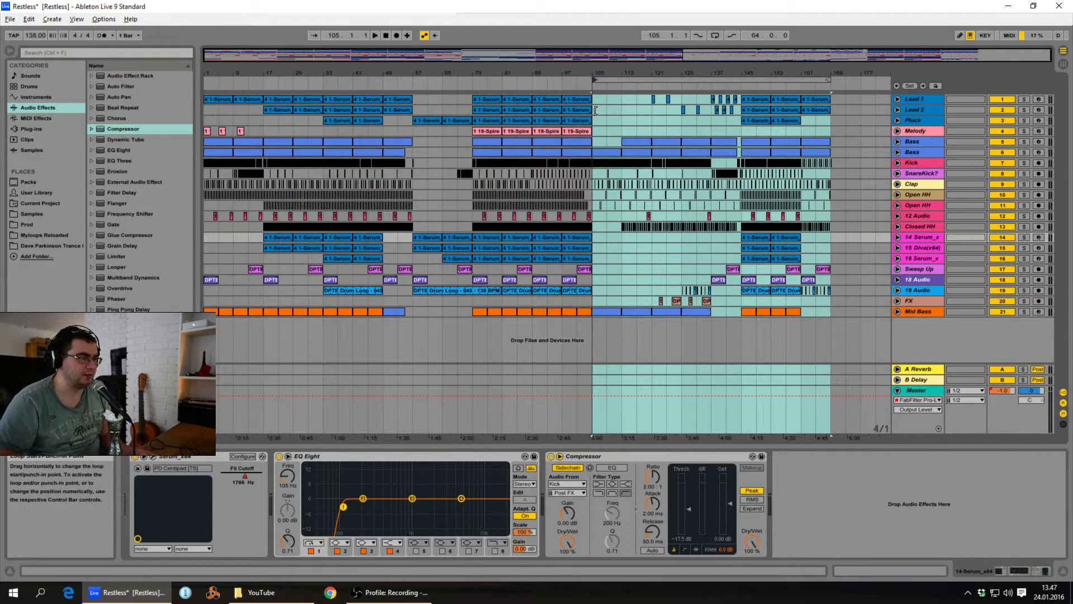
{"action": "key", "text": "space"}
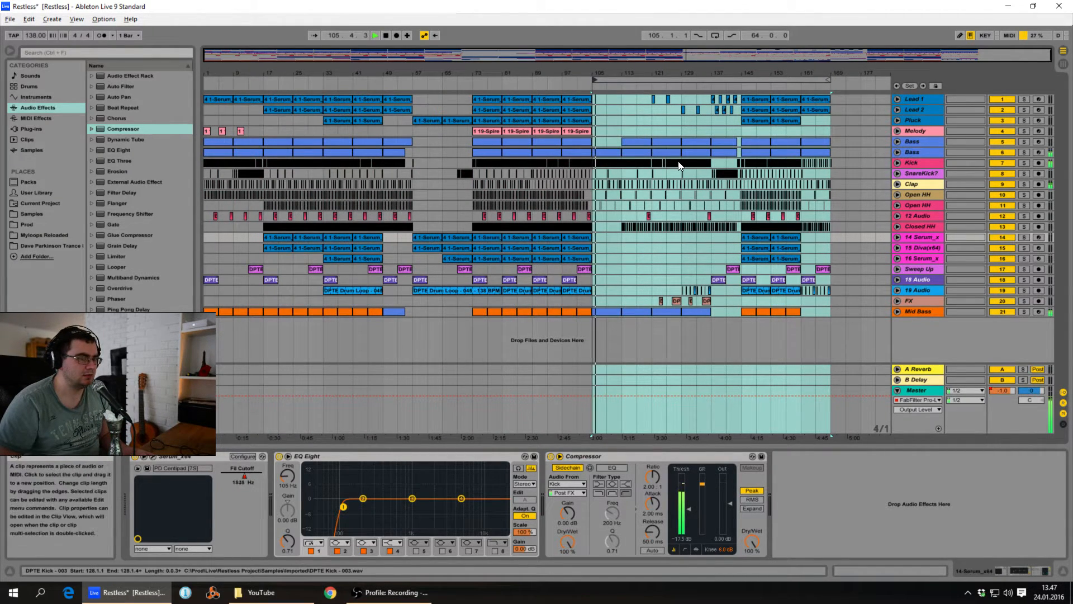
{"action": "left_click", "coordinate": [650, 85]}
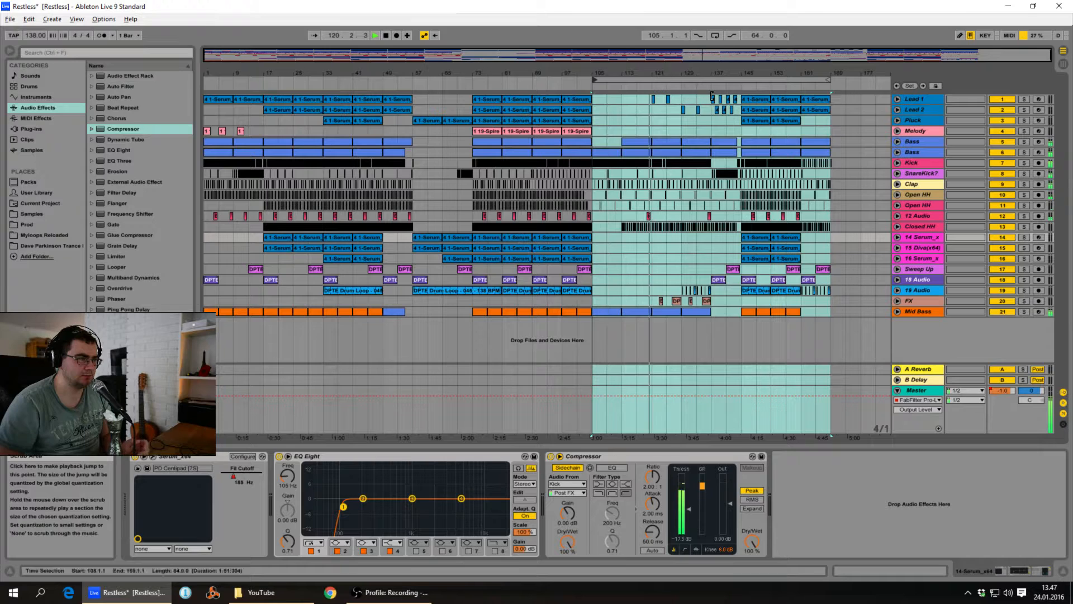
{"action": "left_click", "coordinate": [712, 87]}
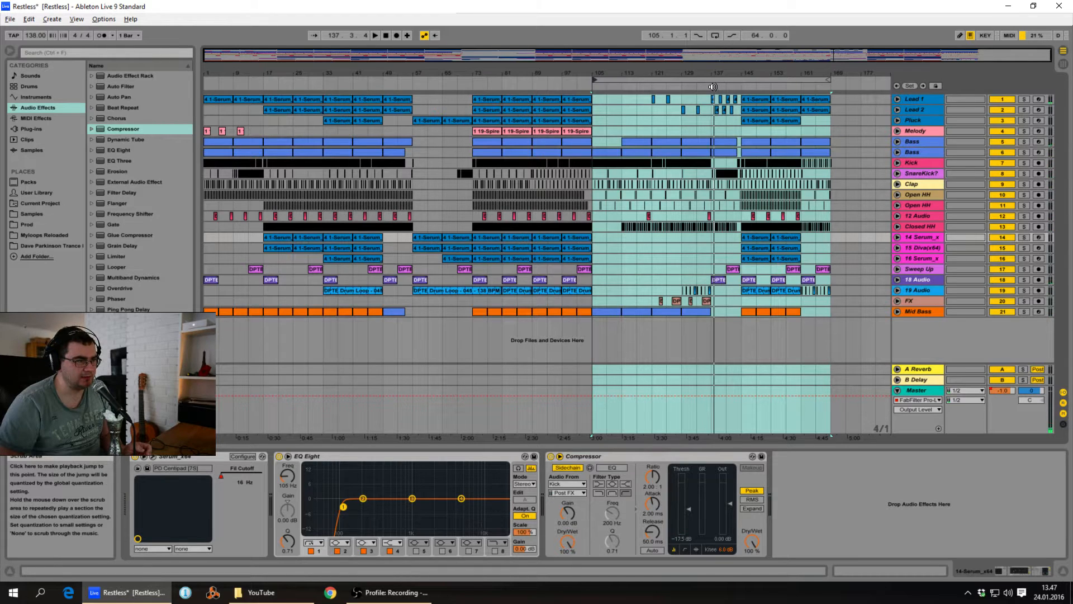
{"action": "left_click", "coordinate": [728, 88]}
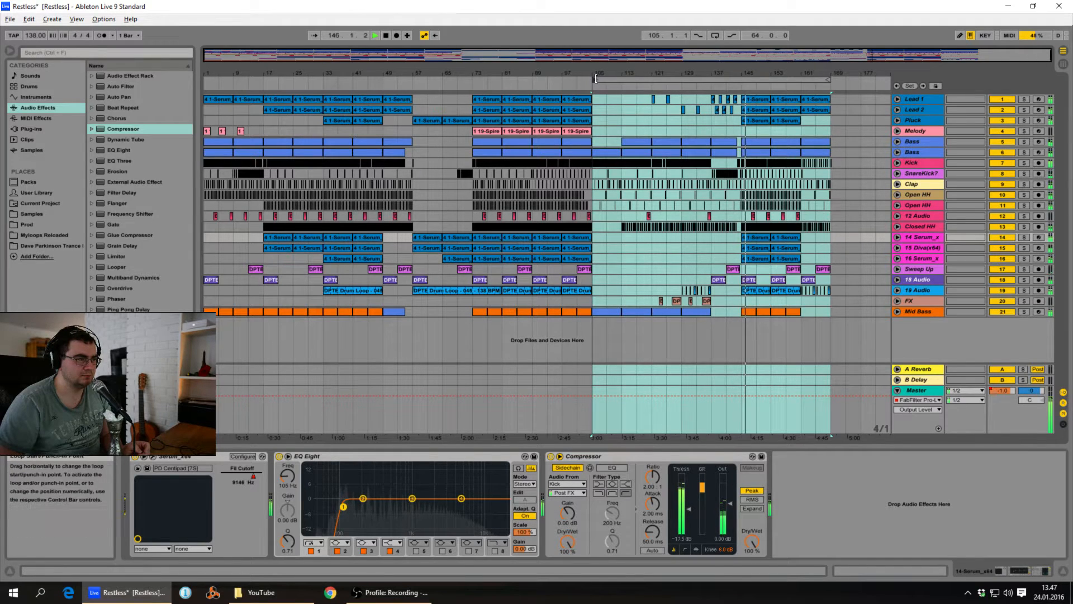
- Move the loop start to bar 145 so the loop covers the last 24 bars, and stop playback
{"action": "mouse_move", "coordinate": [597, 78]}
{"action": "left_mouse_down"}
{"action": "mouse_move", "coordinate": [743, 84]}
{"action": "mouse_move", "coordinate": [747, 94]}
{"action": "left_mouse_up"}
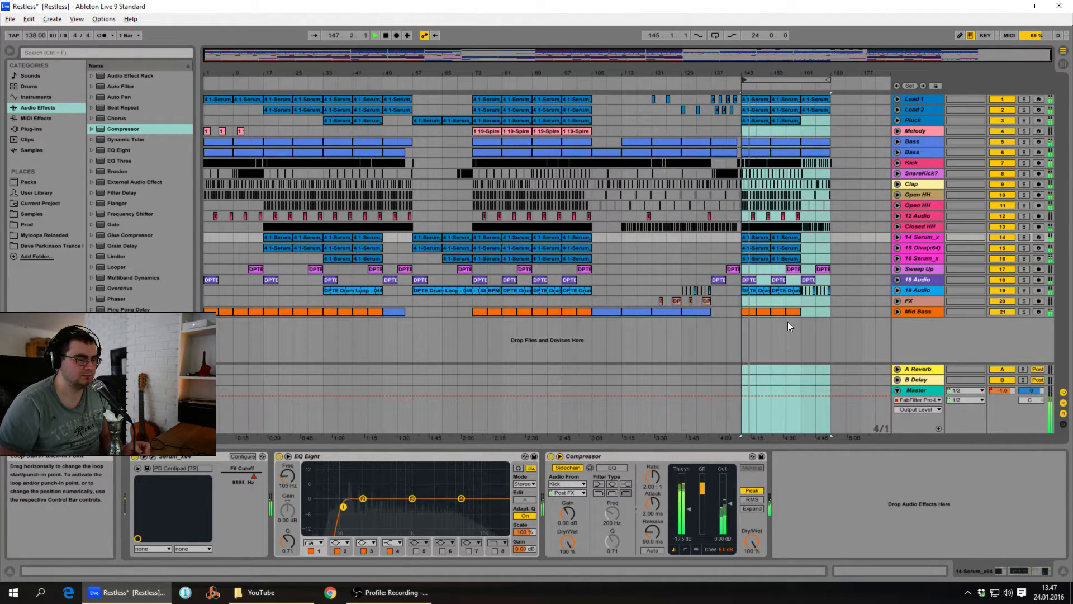
{"action": "left_click", "coordinate": [787, 336]}
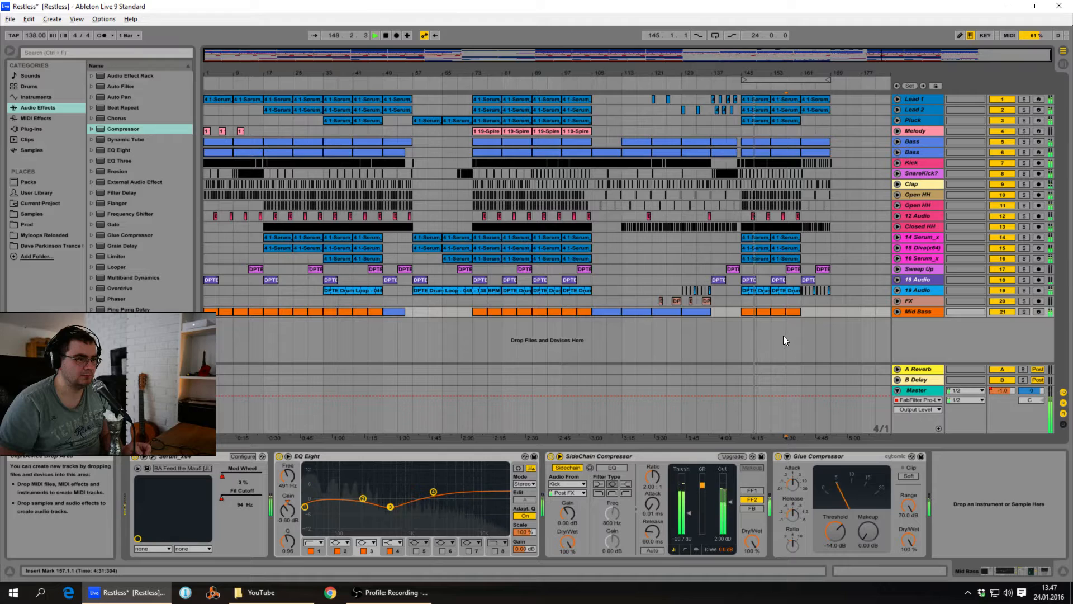
{"action": "key", "text": "space"}
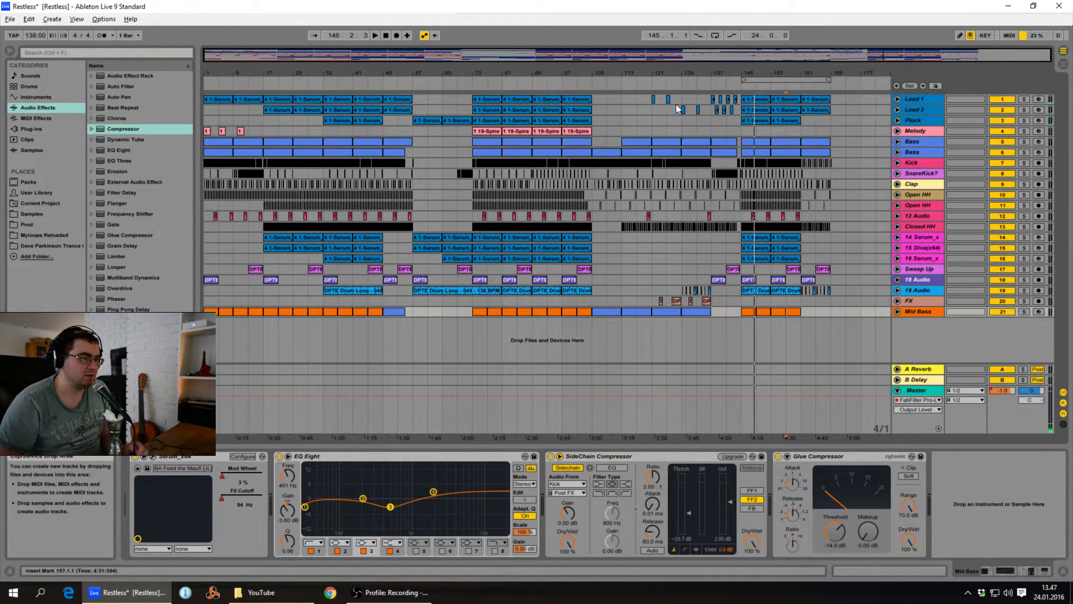
- Examine the last two Melody clips, from bar 89 to bar 105, against the track's empty stretch in the final section
{"action": "left_click", "coordinate": [552, 130]}
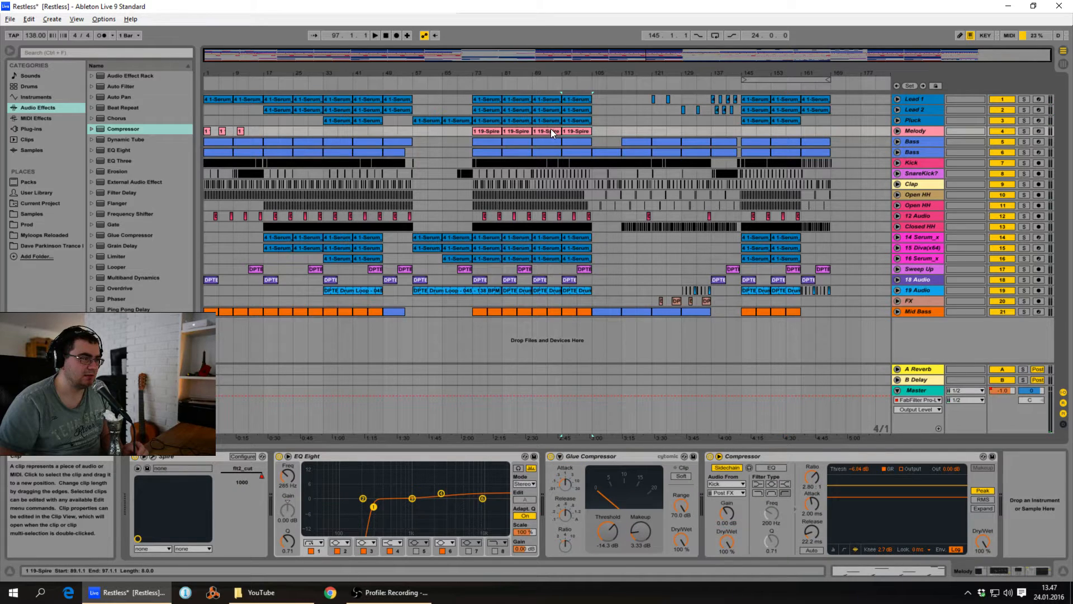
{"action": "left_click", "coordinate": [773, 130]}
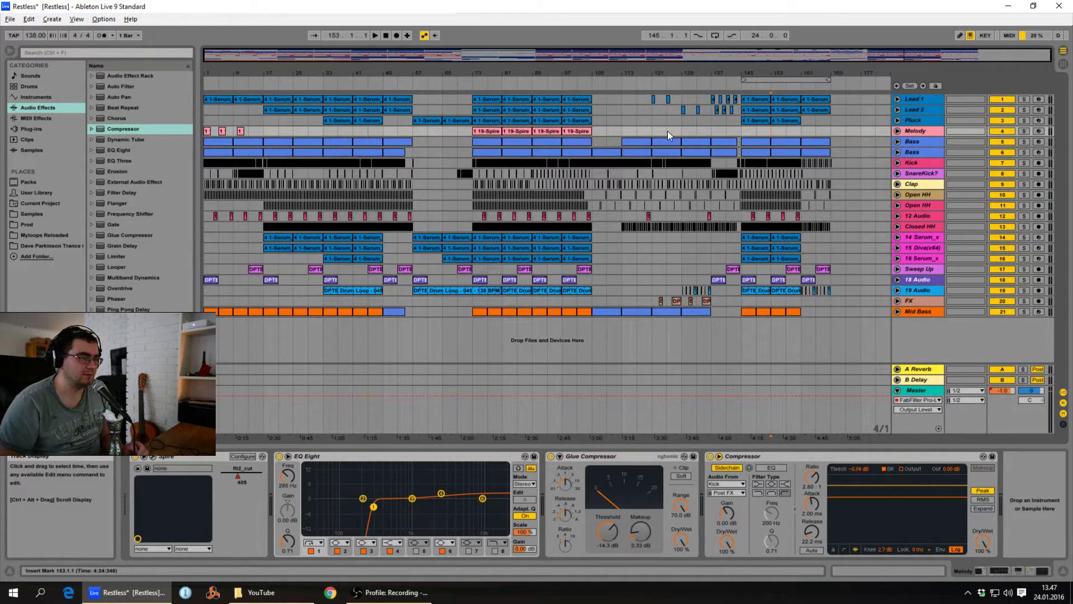
{"action": "left_click", "coordinate": [543, 131]}
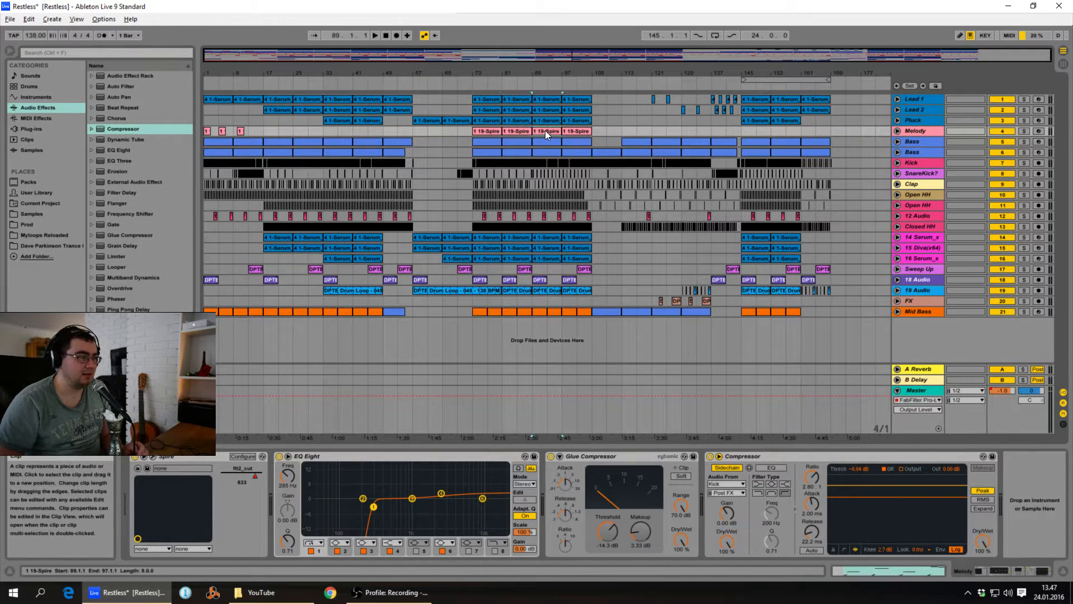
{"action": "left_click", "coordinate": [581, 131]}
{"action": "left_click", "coordinate": [520, 130]}
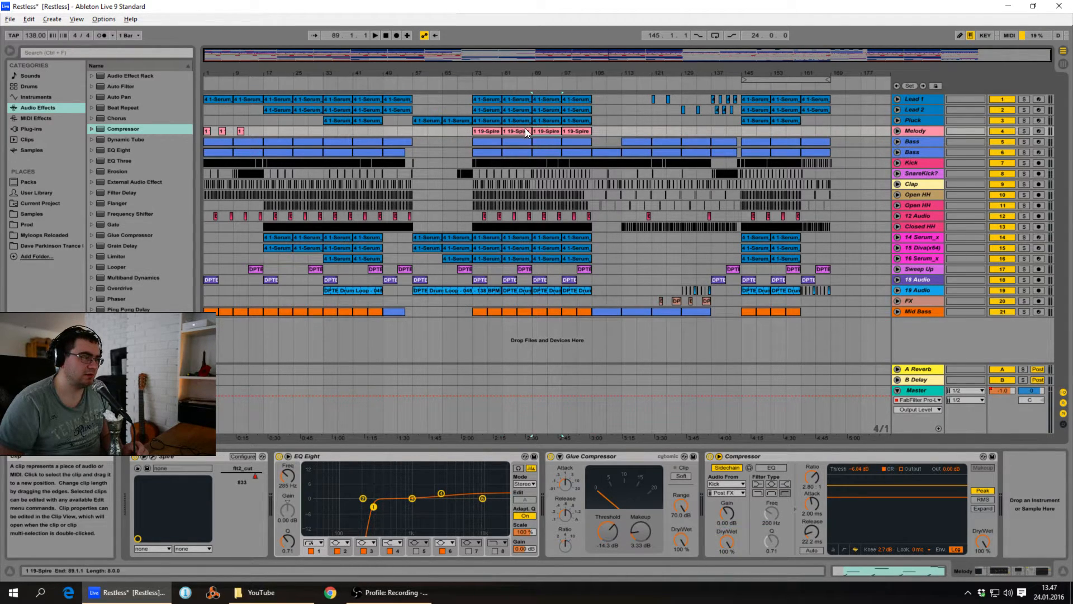
{"action": "left_click", "coordinate": [584, 132]}
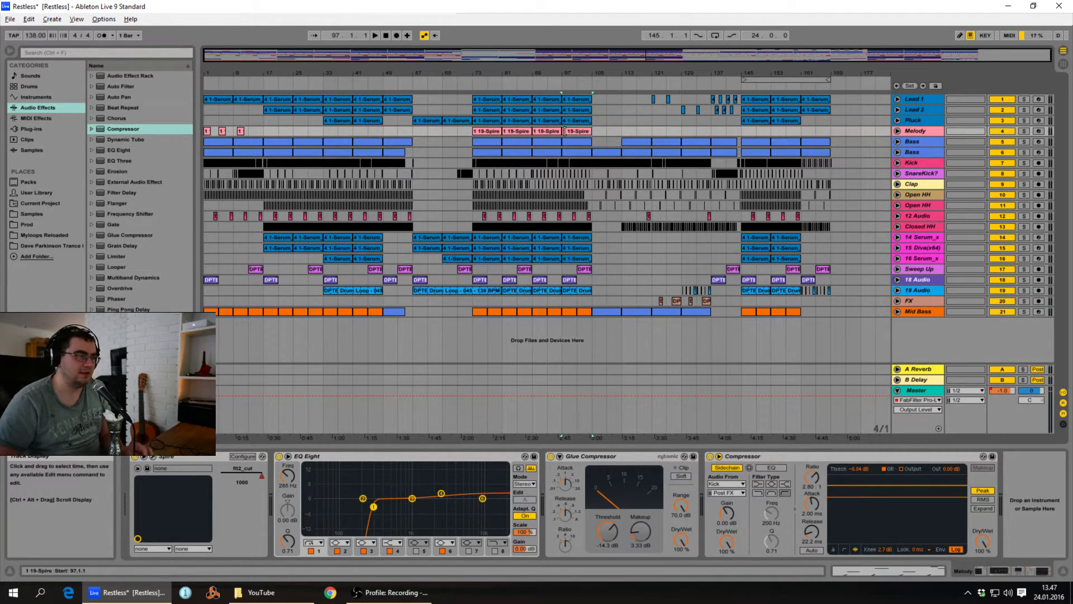
{"action": "left_click", "coordinate": [545, 131]}
{"action": "left_click", "coordinate": [543, 131], "text": "shift"}
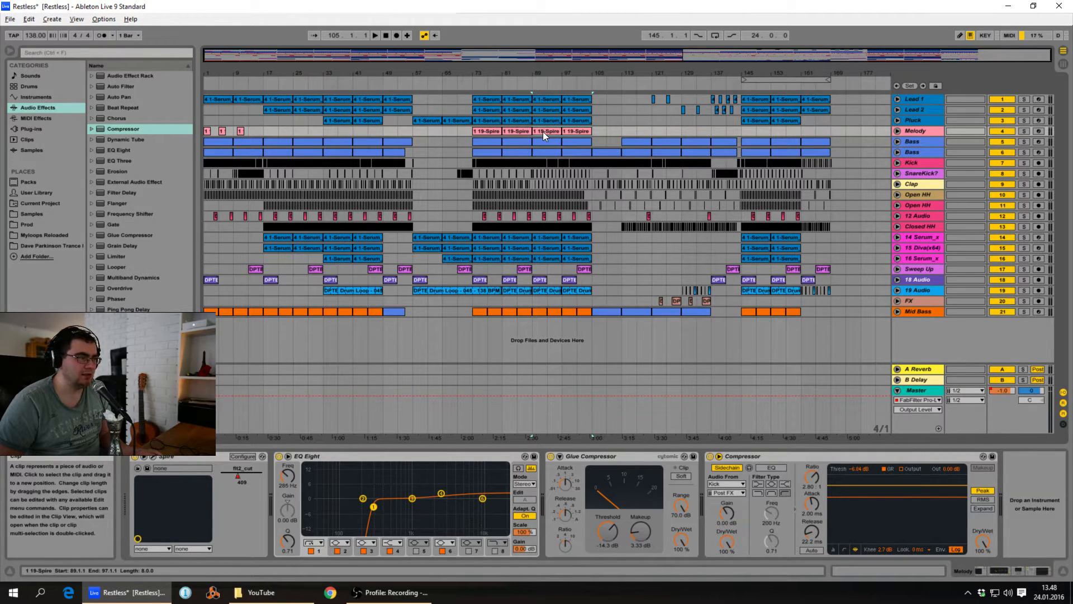
{"action": "left_click", "coordinate": [790, 130]}
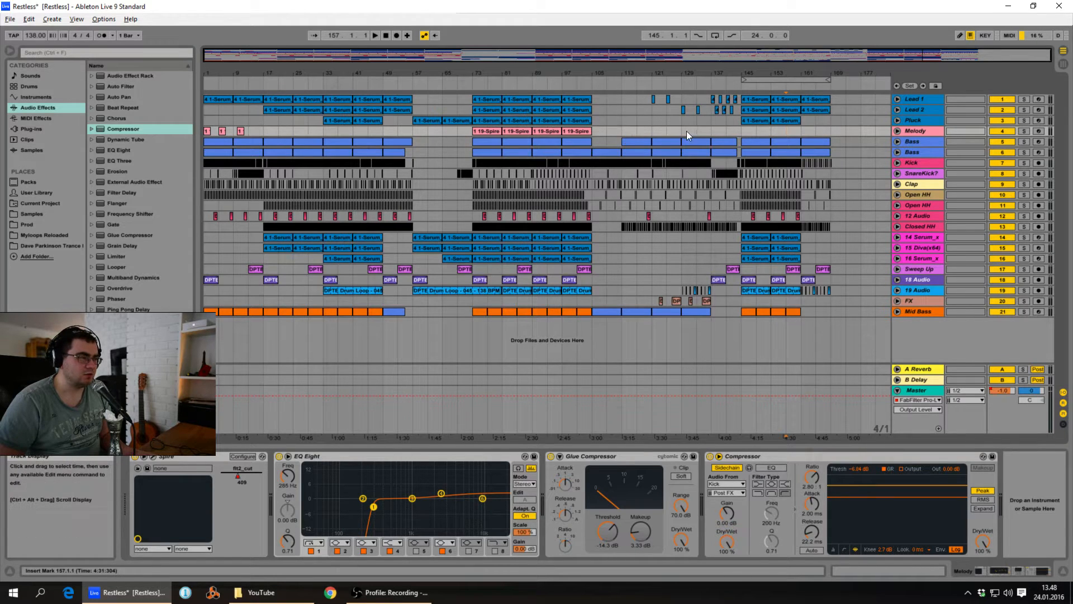
{"action": "left_click_drag", "start_coordinate": [542, 132], "coordinate": [569, 132]}
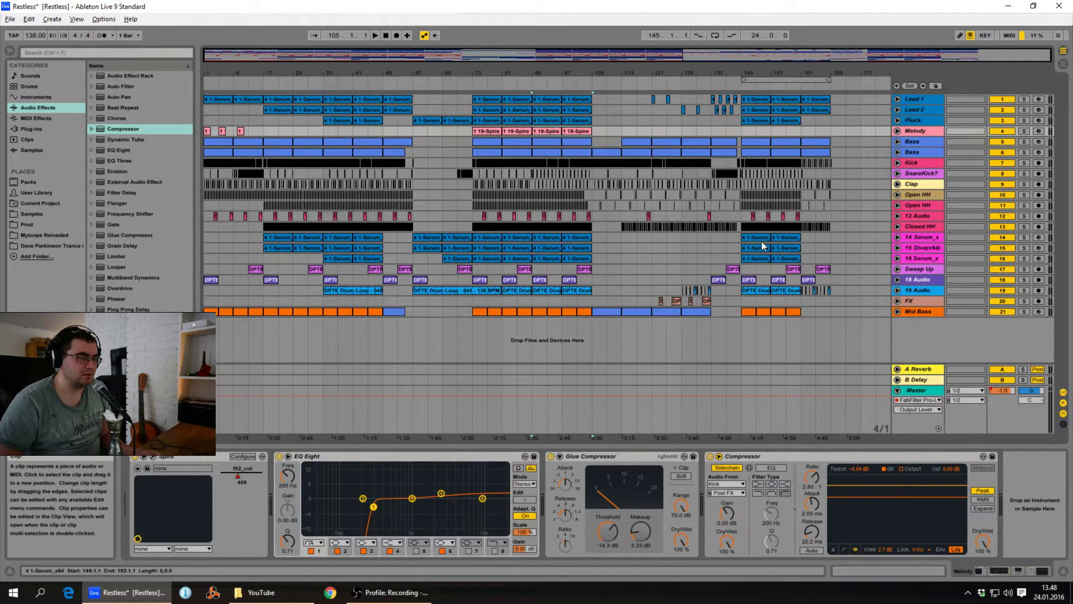
- Unfold Lead 1 and Lead 2, then solo Lead 1 and listen to it from bar 145
{"action": "left_click", "coordinate": [831, 312]}
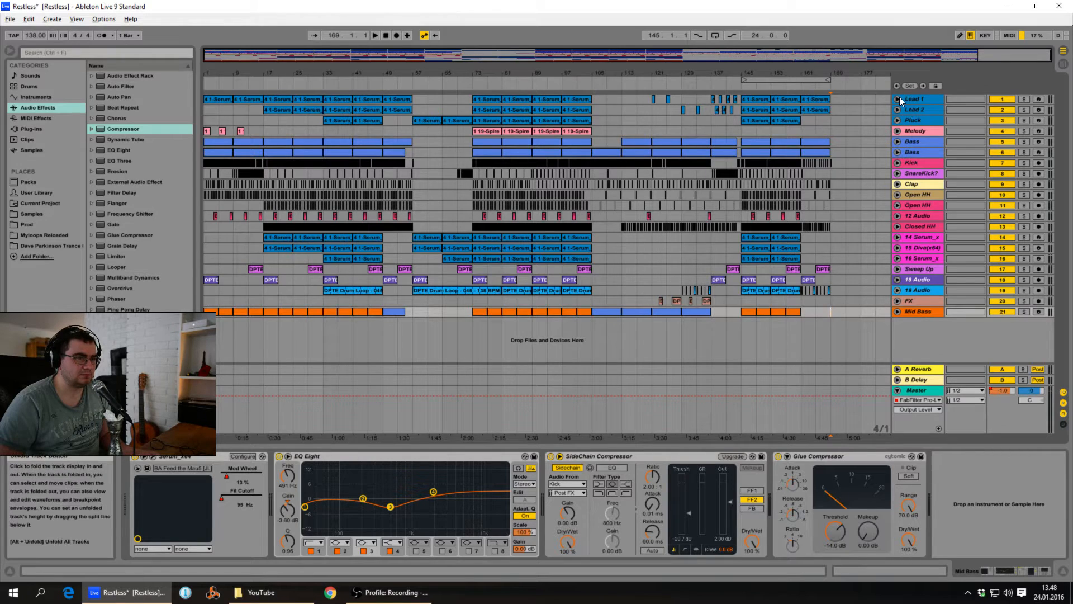
{"action": "left_click", "coordinate": [898, 98]}
{"action": "left_click", "coordinate": [897, 139]}
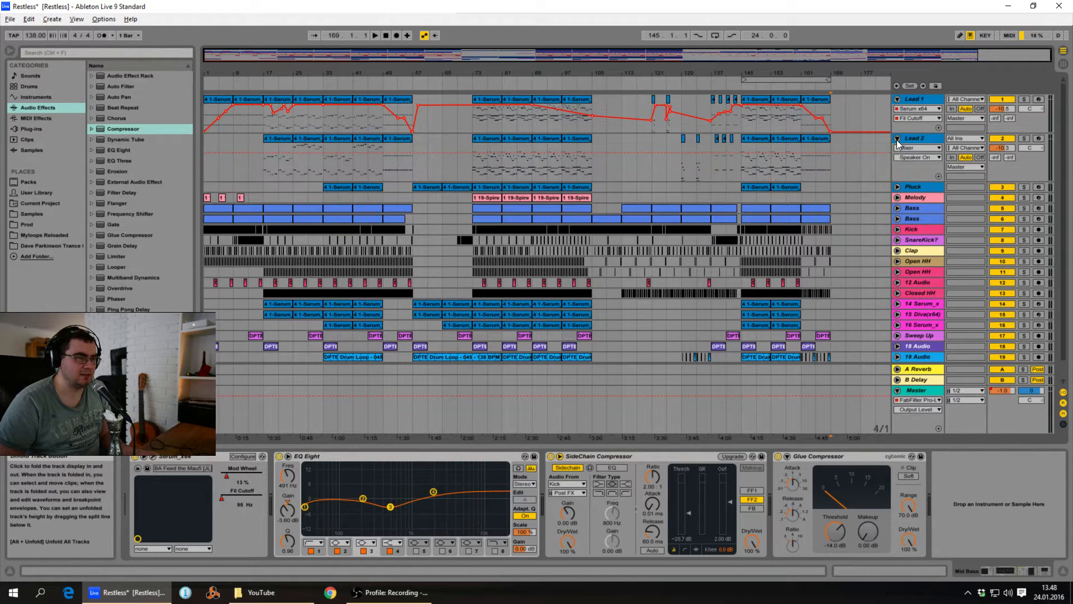
{"action": "left_click", "coordinate": [922, 96]}
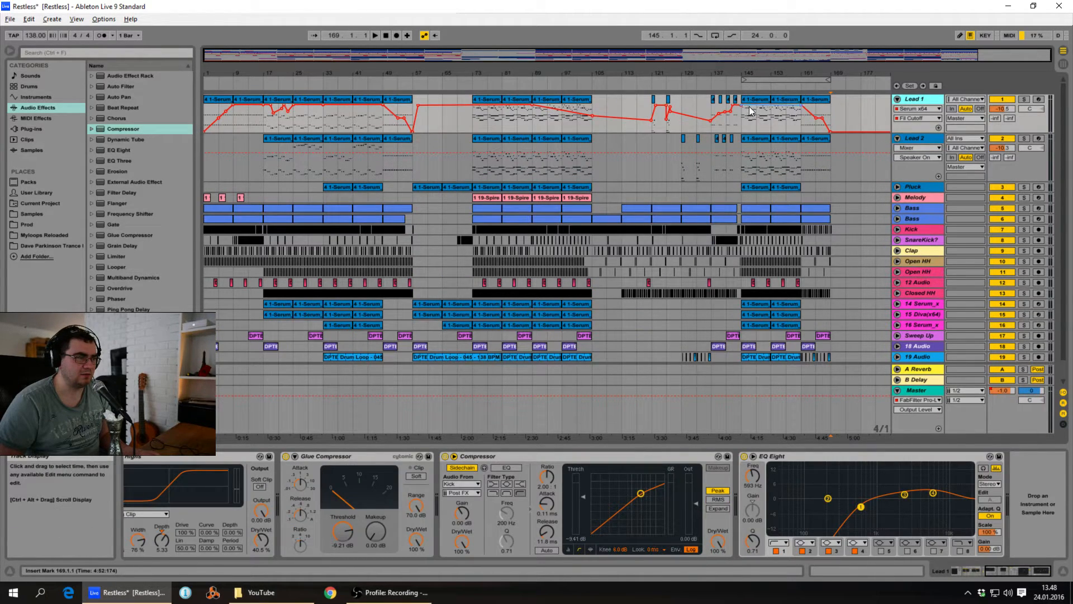
{"action": "left_click", "coordinate": [1024, 99]}
{"action": "left_click", "coordinate": [754, 87]}
{"action": "key", "text": "space"}
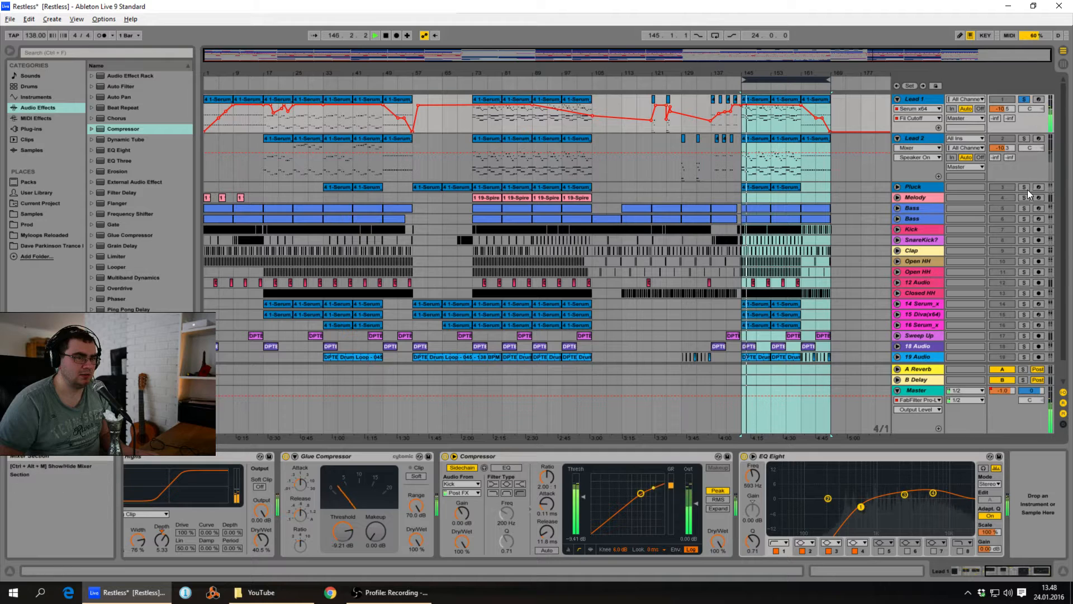
{"action": "key", "text": "space"}
- Unfold Pluck, listen to it soloed from bar 145, then stop playback and clear its solo
{"action": "left_click", "coordinate": [896, 187]}
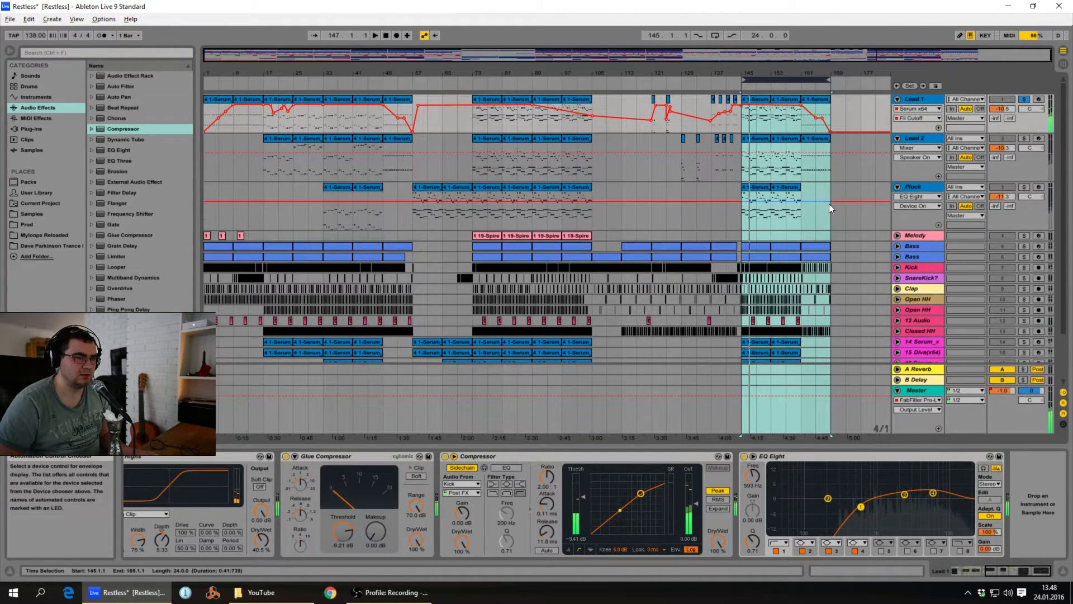
{"action": "left_click", "coordinate": [1023, 188]}
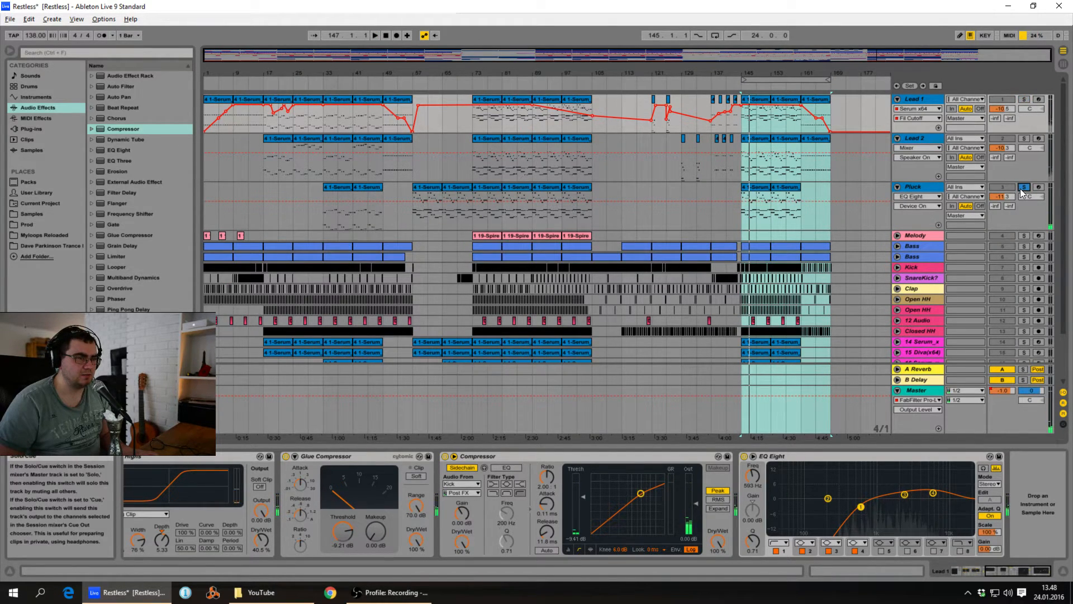
{"action": "key", "text": "space"}
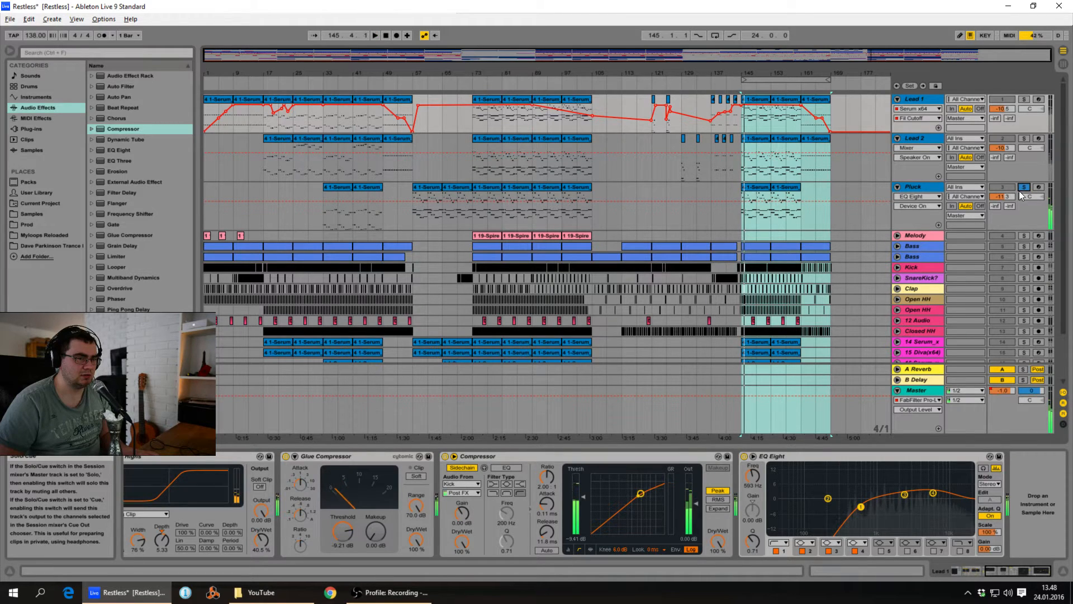
{"action": "key", "text": "space"}
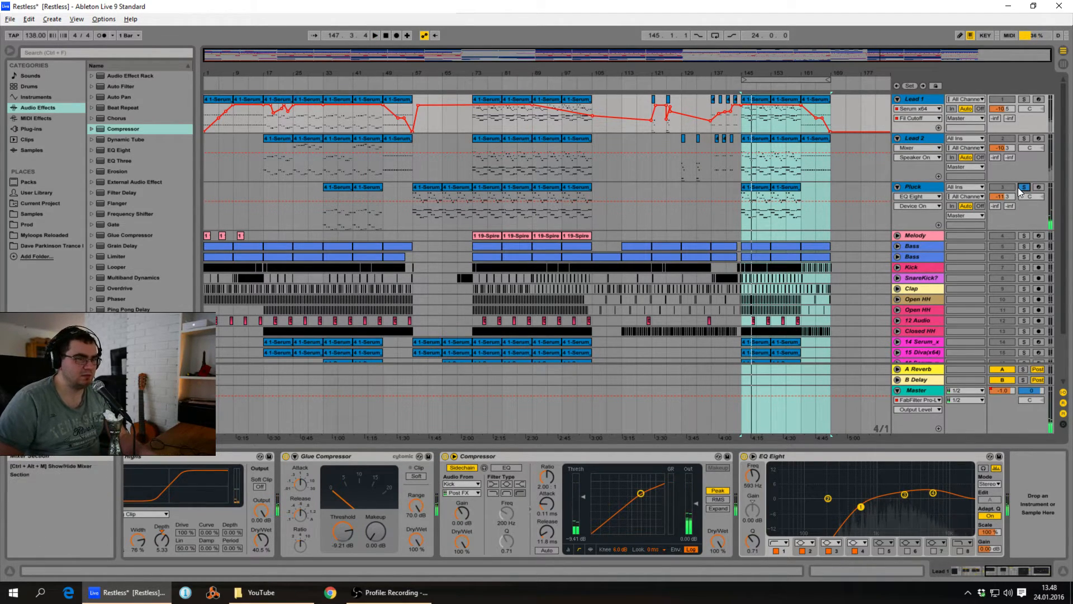
{"action": "left_click", "coordinate": [1025, 188]}
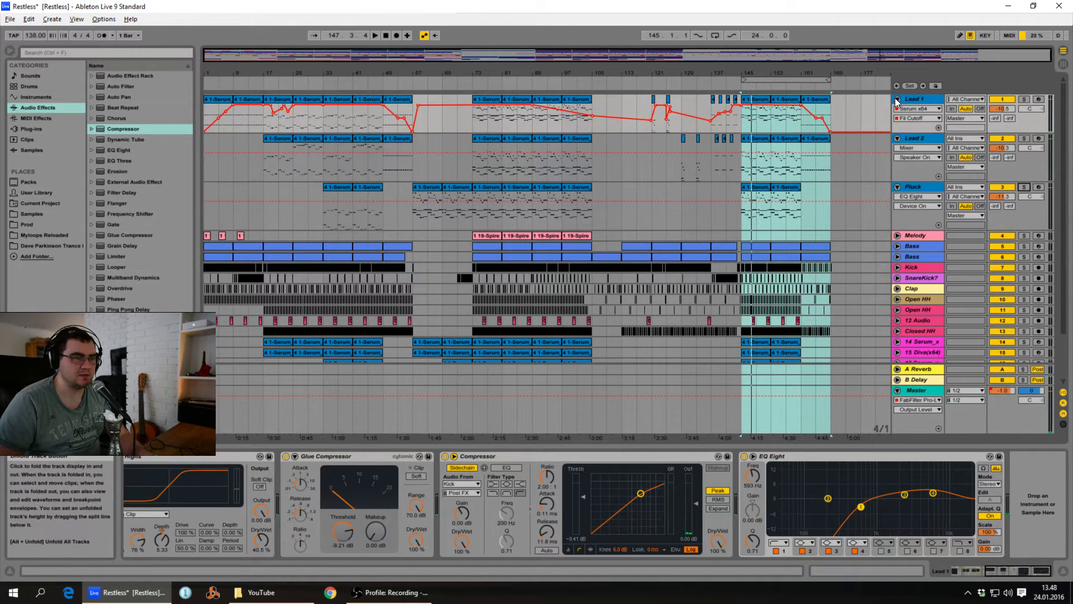
- View the MIDI notes of the Lead 1 clip at bar 145, then return to the track's devices
{"action": "left_click", "coordinate": [864, 112]}
{"action": "double_click", "coordinate": [761, 107]}
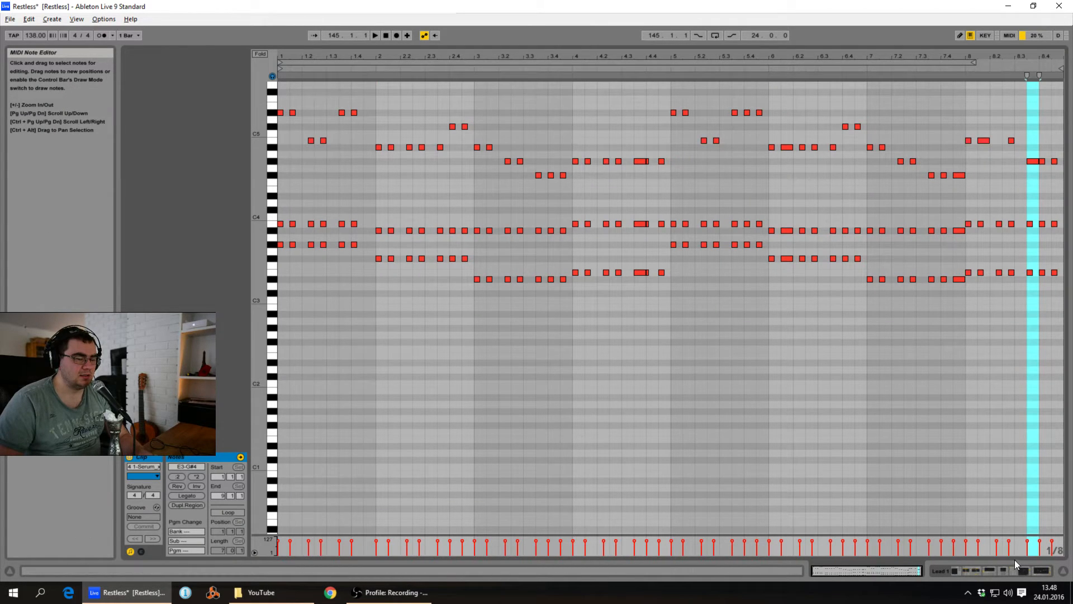
{"action": "left_click", "coordinate": [999, 565]}
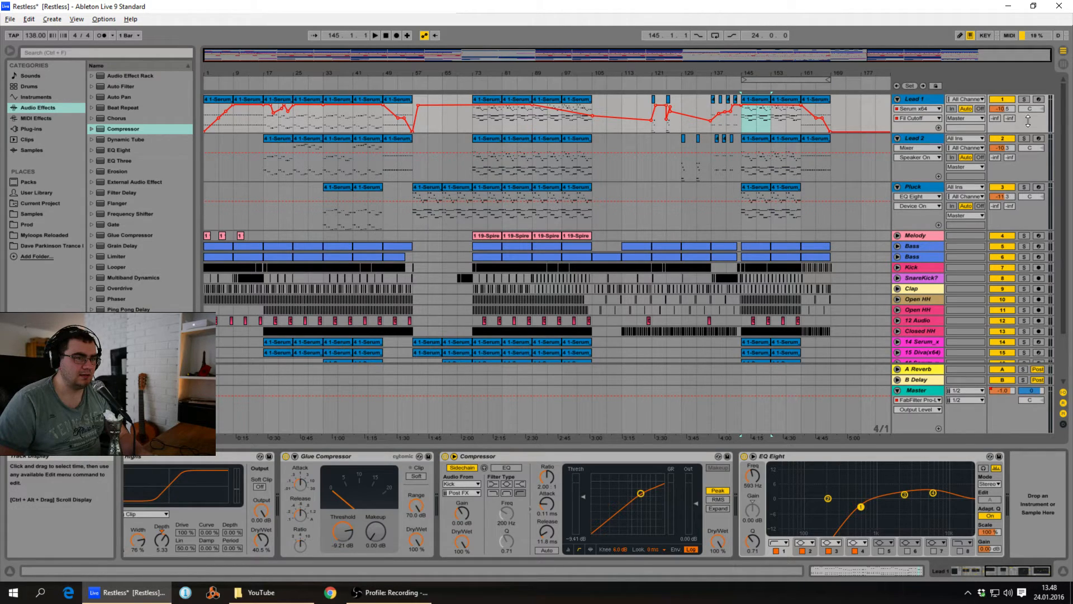
- Look over the Serum patch LD BjoKib SAW 1 at the start of Lead 1's device chain, then close the plug-in window
{"action": "left_click", "coordinate": [956, 569]}
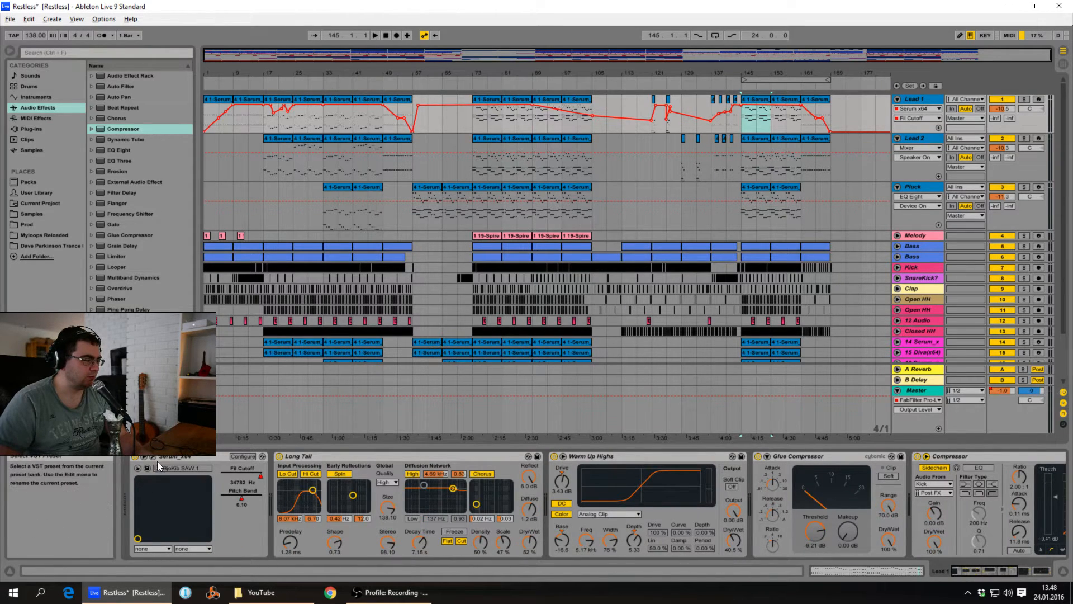
{"action": "left_click", "coordinate": [152, 456]}
{"action": "left_click_drag", "start_coordinate": [642, 120], "coordinate": [647, 76]}
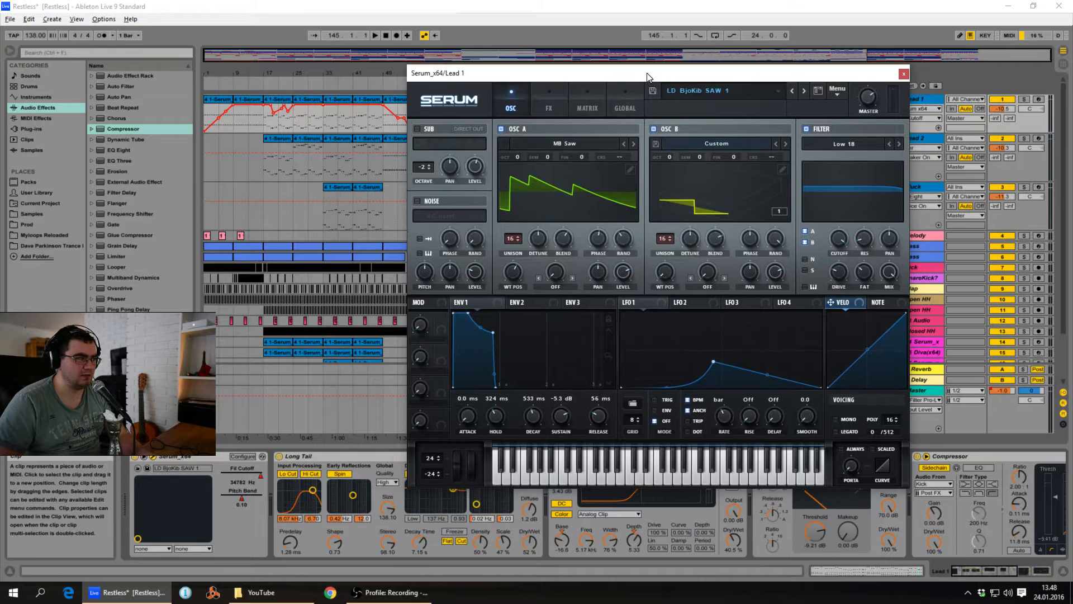
{"action": "left_click", "coordinate": [903, 73]}
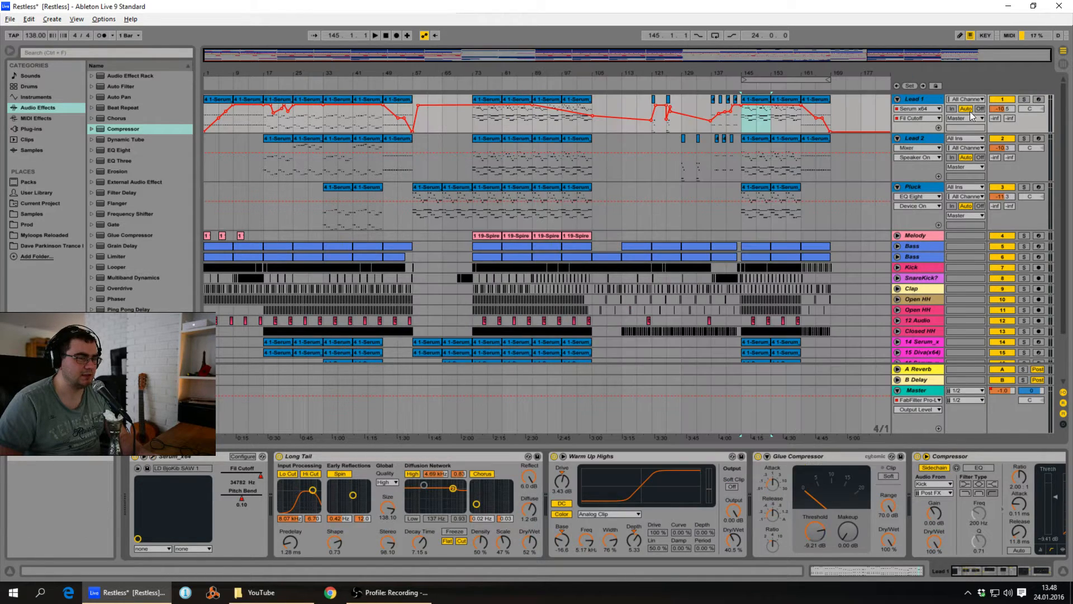
- Fold the Lead 1, Lead 2 and Pluck tracks
{"action": "left_click", "coordinate": [528, 58]}
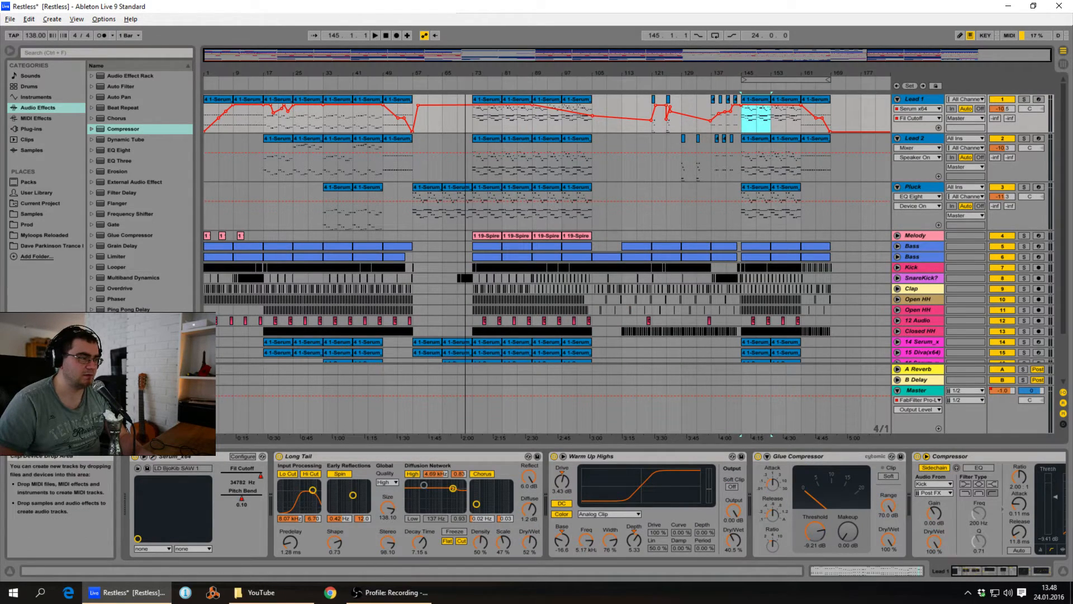
{"action": "left_click", "coordinate": [898, 99]}
{"action": "left_click", "coordinate": [897, 110]}
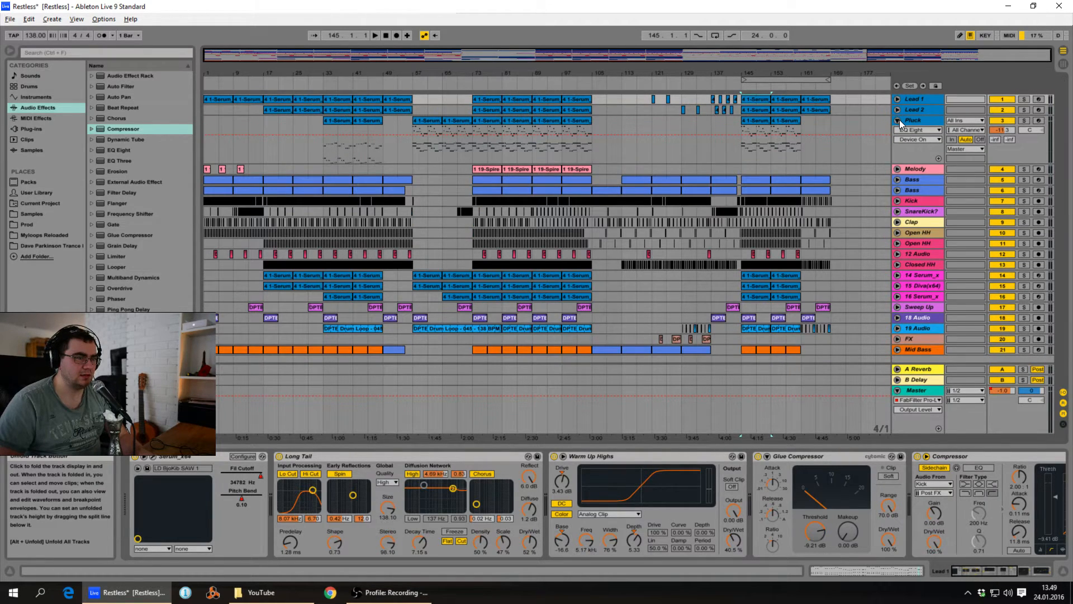
{"action": "left_click", "coordinate": [898, 120]}
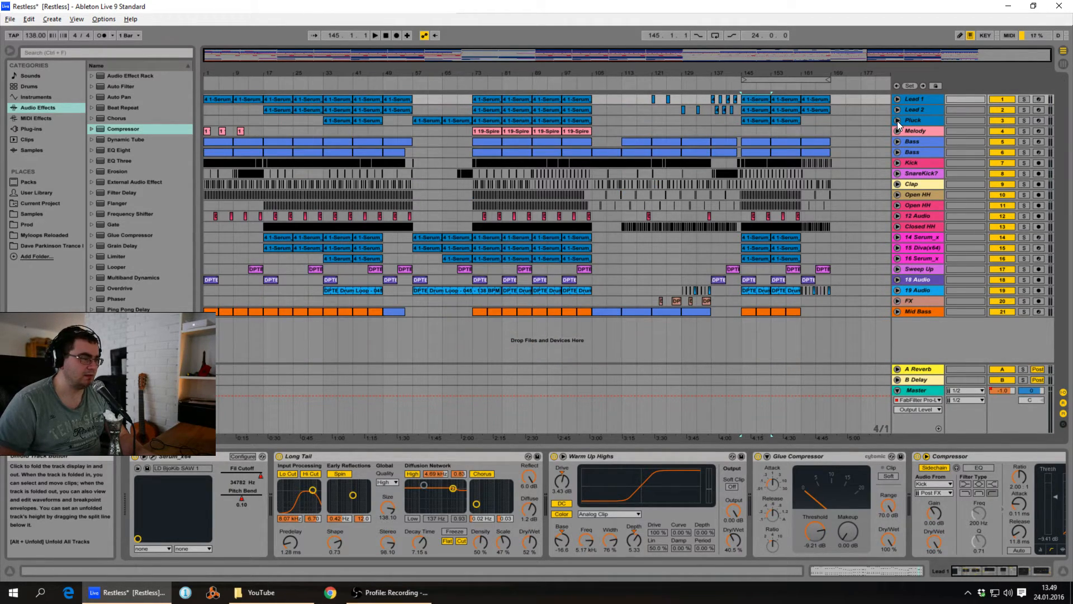
- Look over the Master track's effect chain, from the Warm Up Highs saturator through the three FabFilter plug-ins to the spectrum analyser
{"action": "left_click", "coordinate": [925, 390]}
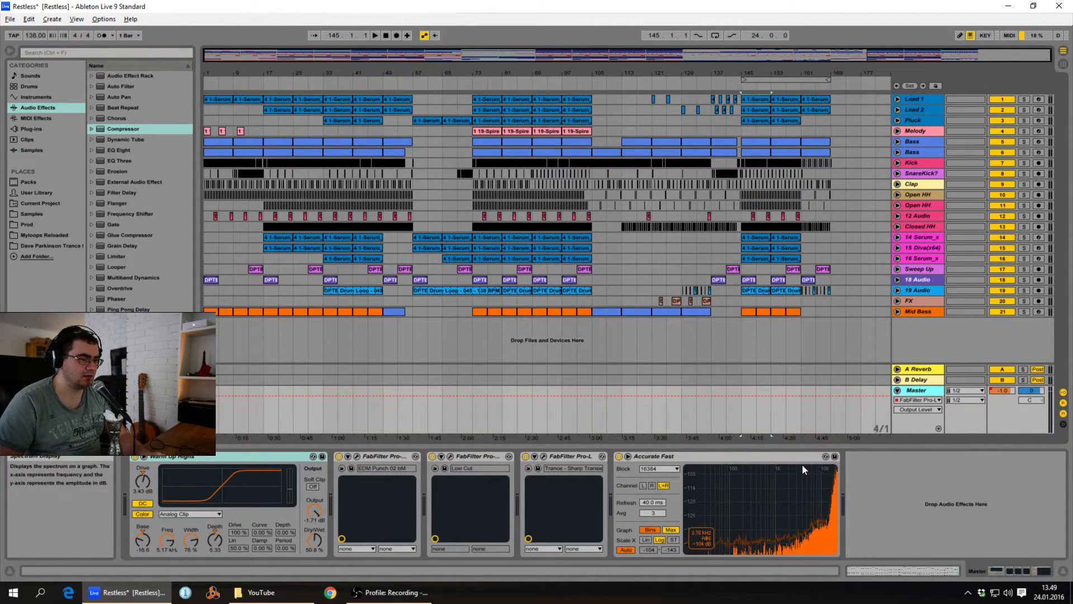
{"action": "left_click", "coordinate": [736, 460]}
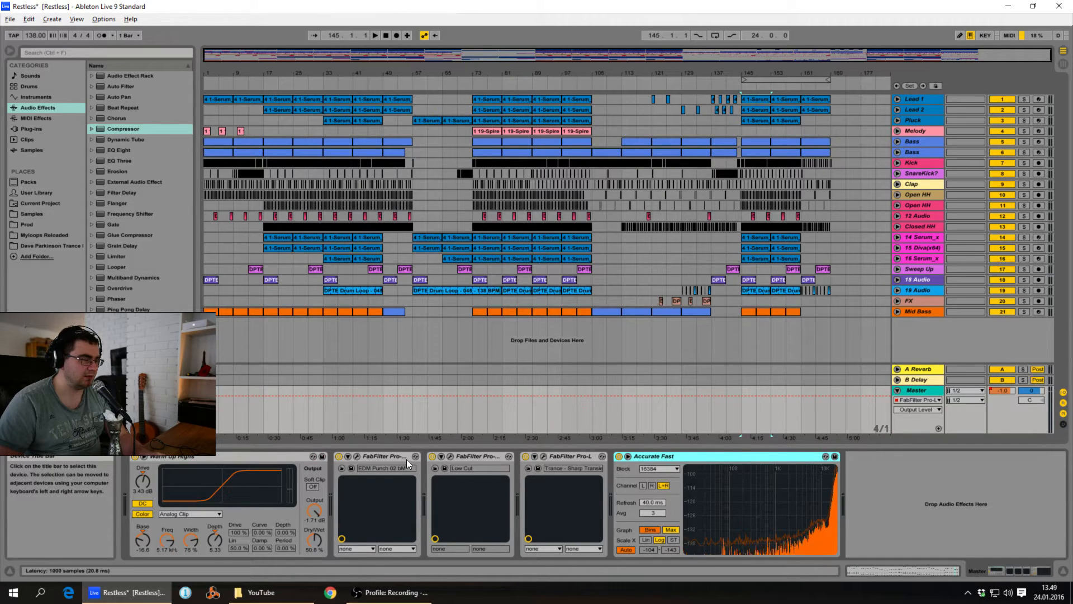
{"action": "left_click", "coordinate": [230, 456]}
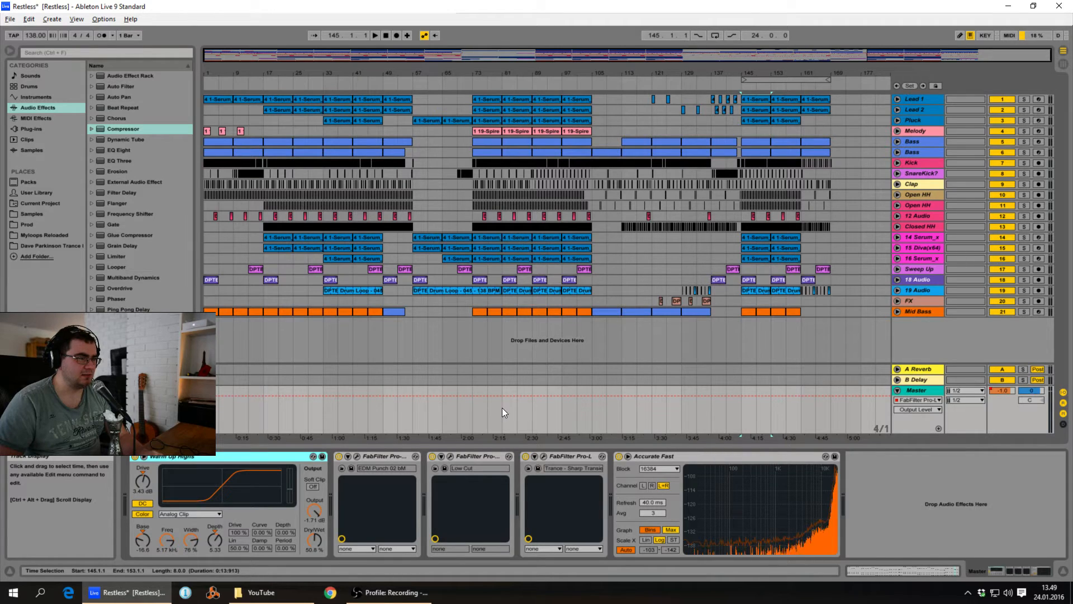
{"action": "left_click", "coordinate": [387, 455]}
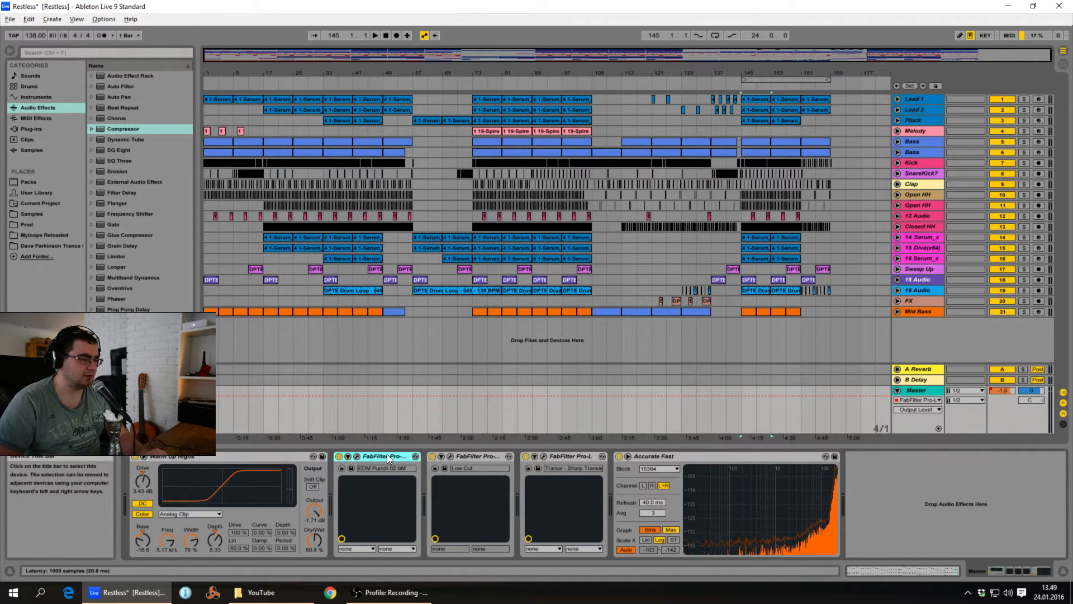
{"action": "left_click", "coordinate": [471, 456]}
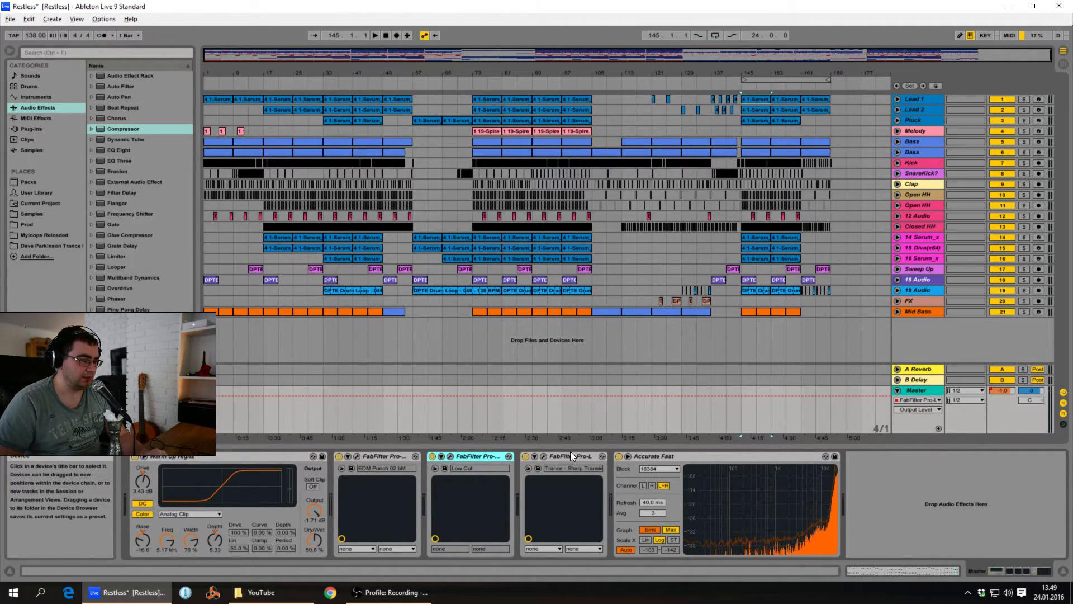
{"action": "left_click", "coordinate": [569, 454]}
{"action": "left_click", "coordinate": [485, 458]}
{"action": "left_click", "coordinate": [381, 457]}
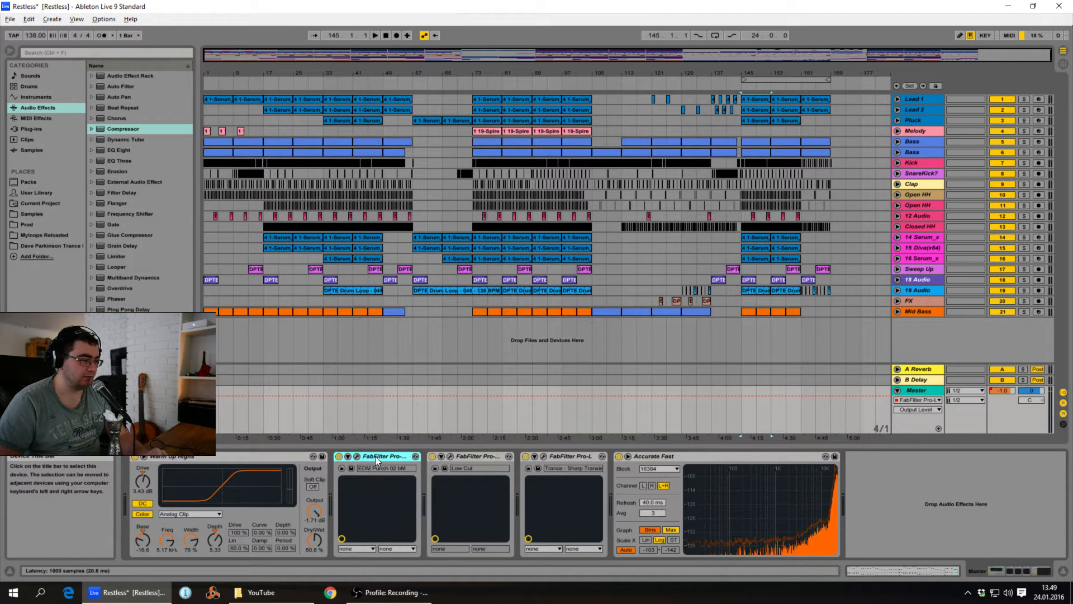
- Open the Master's FabFilter Pro-C 2 window, play briefly, and move the 24-bar loop so it starts at bar 73
{"action": "left_click", "coordinate": [358, 456]}
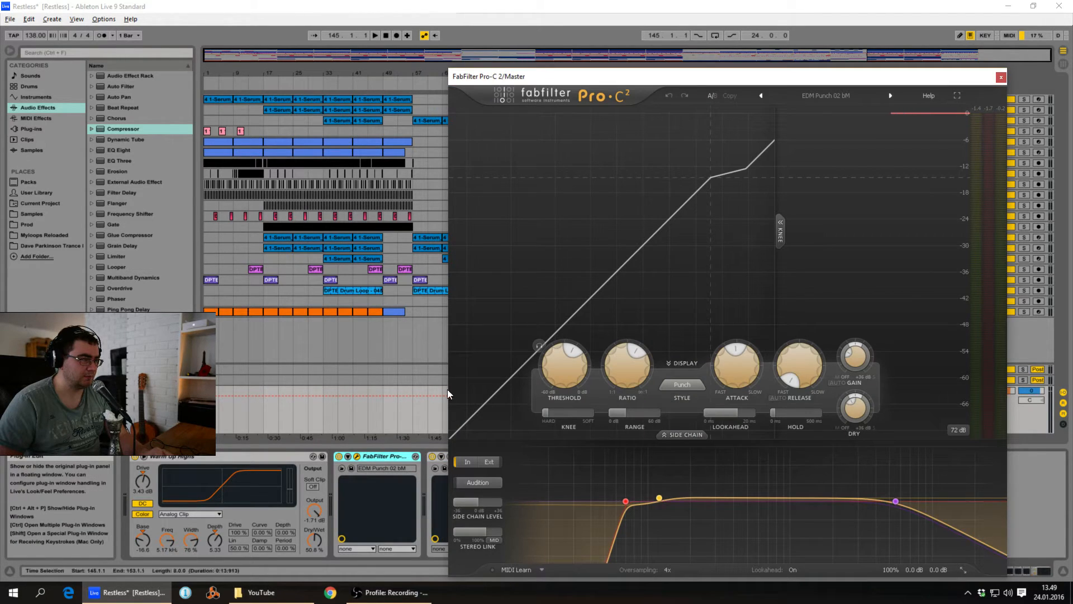
{"action": "left_click_drag", "start_coordinate": [679, 80], "coordinate": [676, 146]}
{"action": "key", "text": "space"}
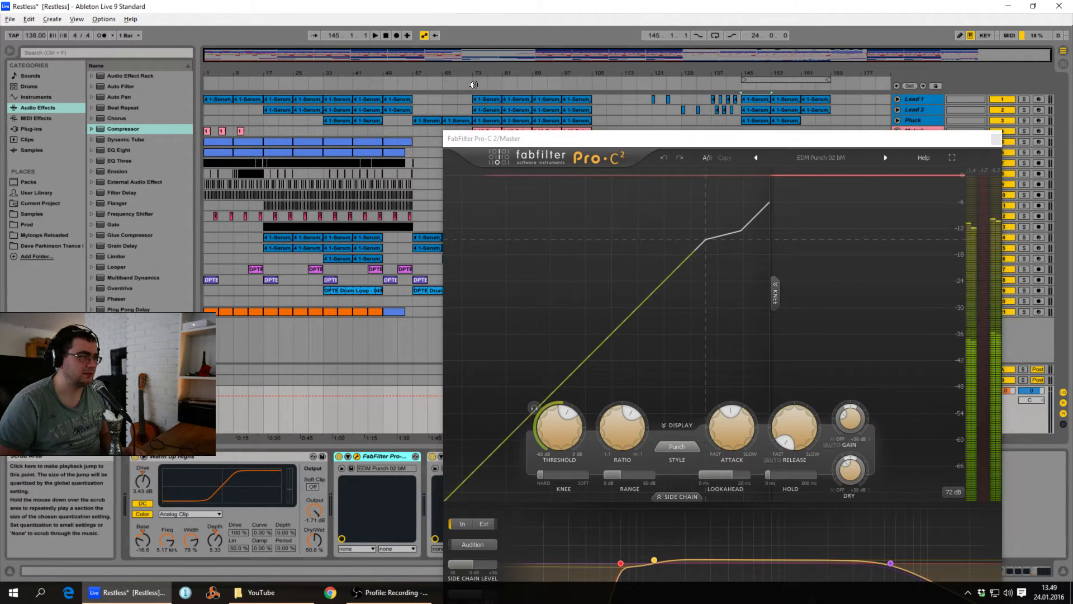
{"action": "left_click_drag", "start_coordinate": [594, 143], "coordinate": [223, 130]}
{"action": "left_click_drag", "start_coordinate": [769, 78], "coordinate": [503, 101]}
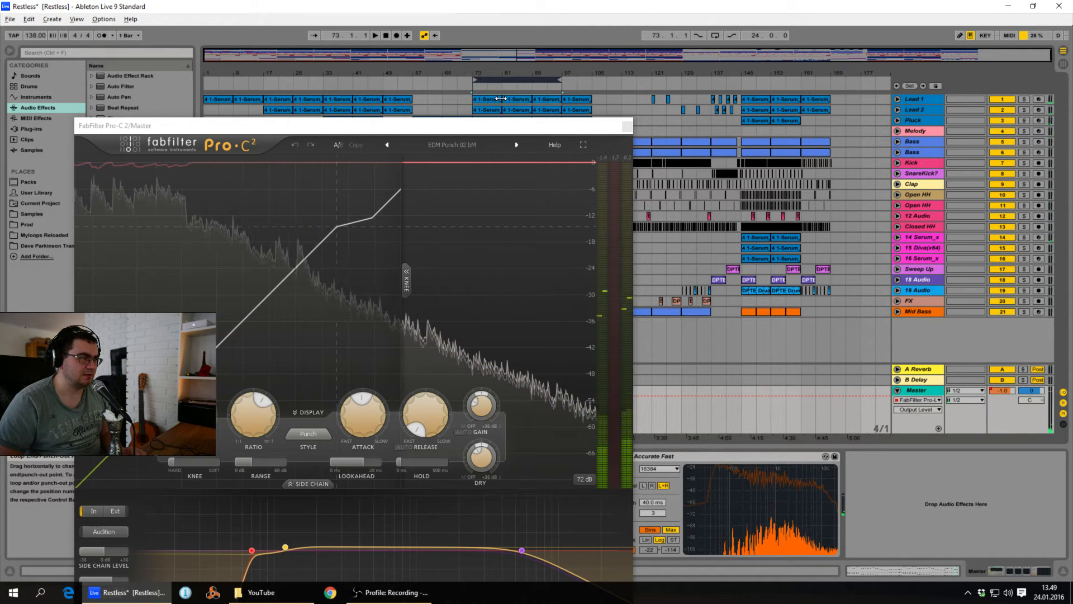
- Watch Pro-C 2's gain reduction with the EDM Punch 02 bM preset during playback from bar 73, then close its window
{"action": "left_click", "coordinate": [463, 131]}
{"action": "left_click_drag", "start_coordinate": [462, 131], "coordinate": [442, 90]}
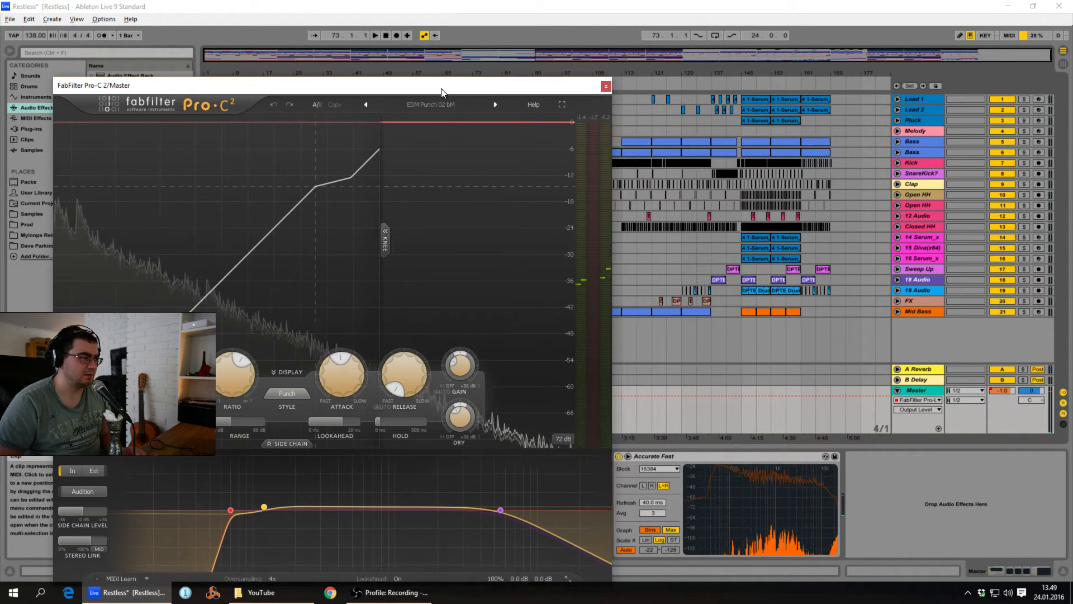
{"action": "key", "text": "space"}
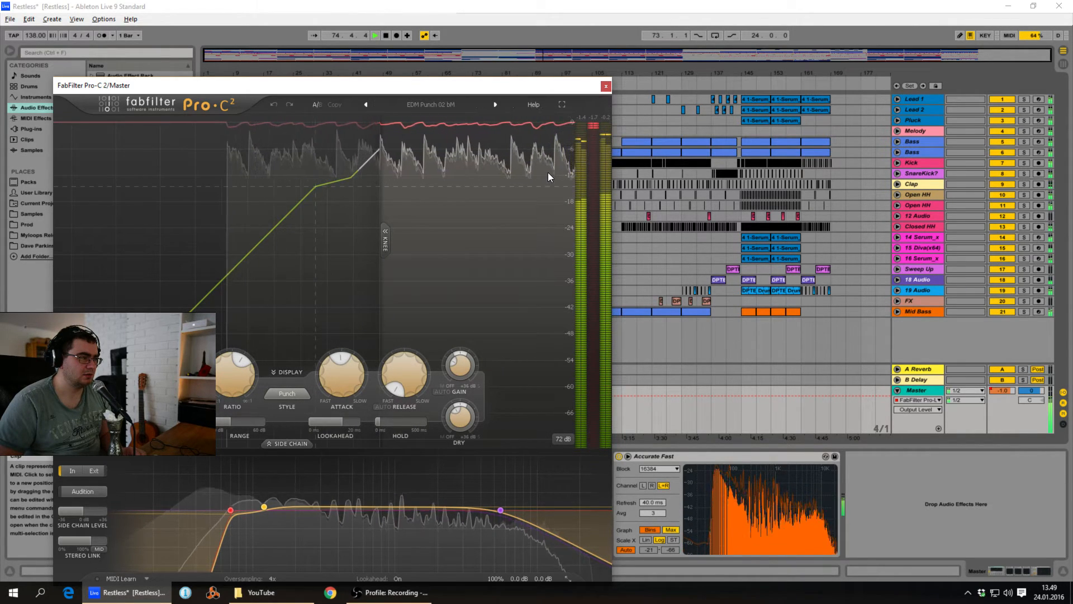
{"action": "left_click_drag", "start_coordinate": [574, 84], "coordinate": [599, 79]}
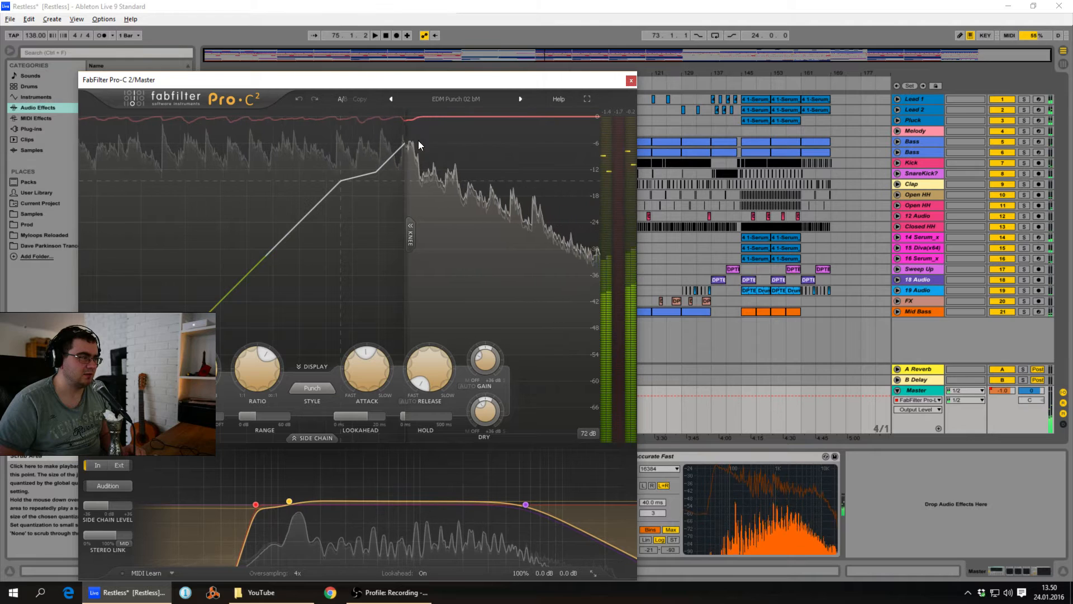
{"action": "key", "text": "space"}
{"action": "key", "text": "space"}
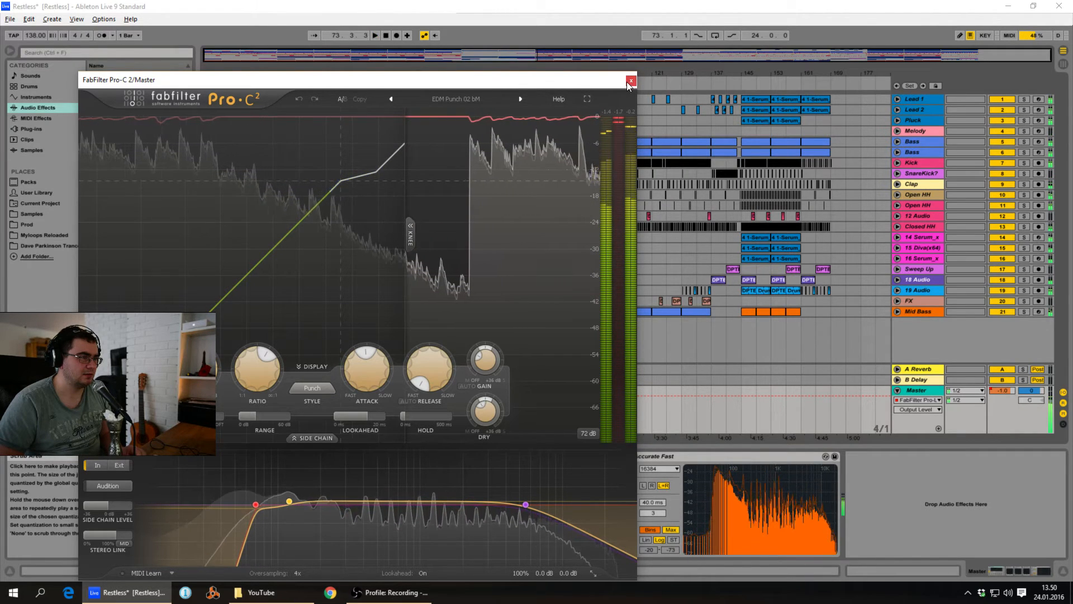
{"action": "left_click", "coordinate": [631, 80]}
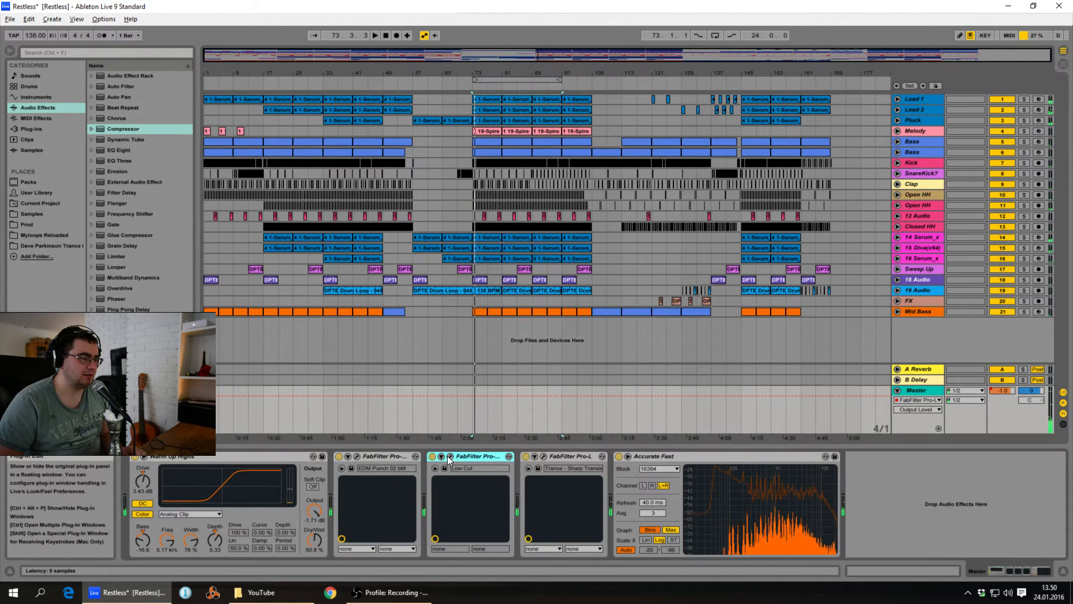
- Examine the Low Cut curve and the boost near 1 kHz in the Master's Pro-Q 2 during playback, then close the plug-in window
{"action": "left_click", "coordinate": [451, 456]}
{"action": "left_click_drag", "start_coordinate": [698, 156], "coordinate": [359, 94]}
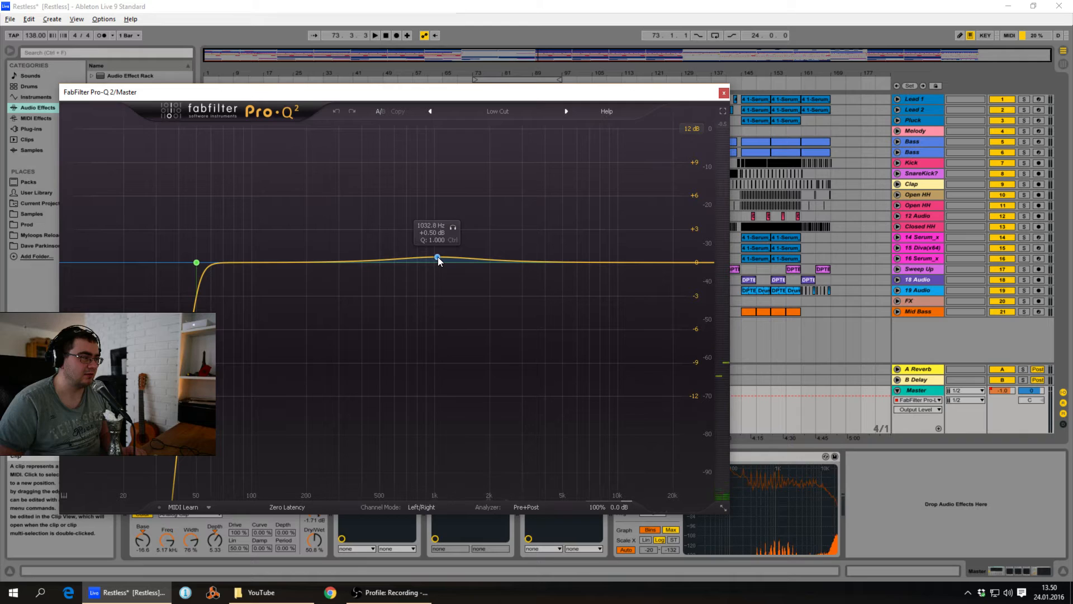
{"action": "key", "text": "space"}
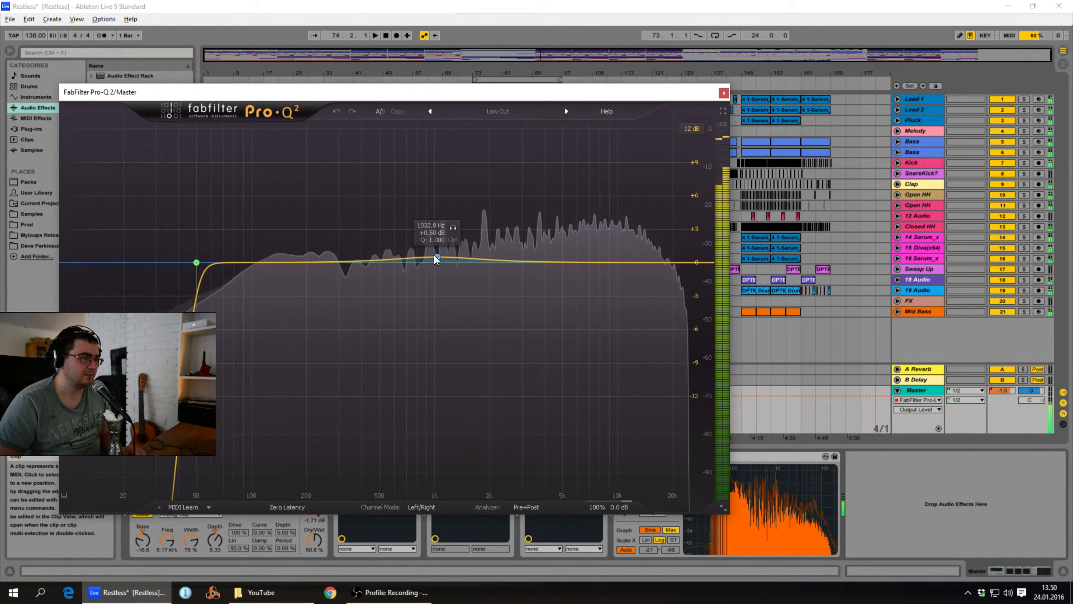
{"action": "key", "text": "space"}
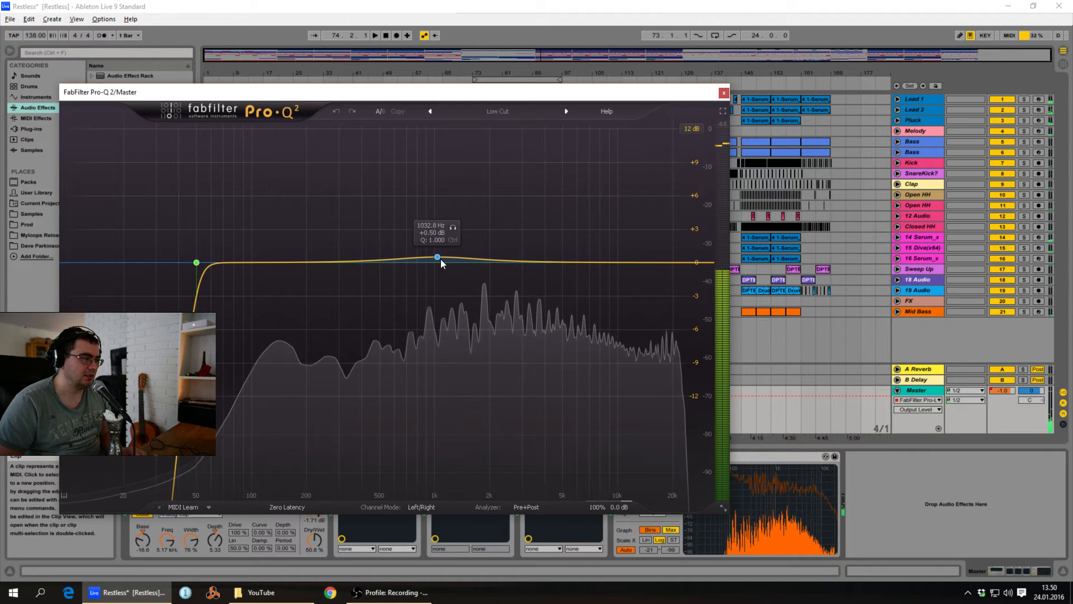
{"action": "key", "text": "space"}
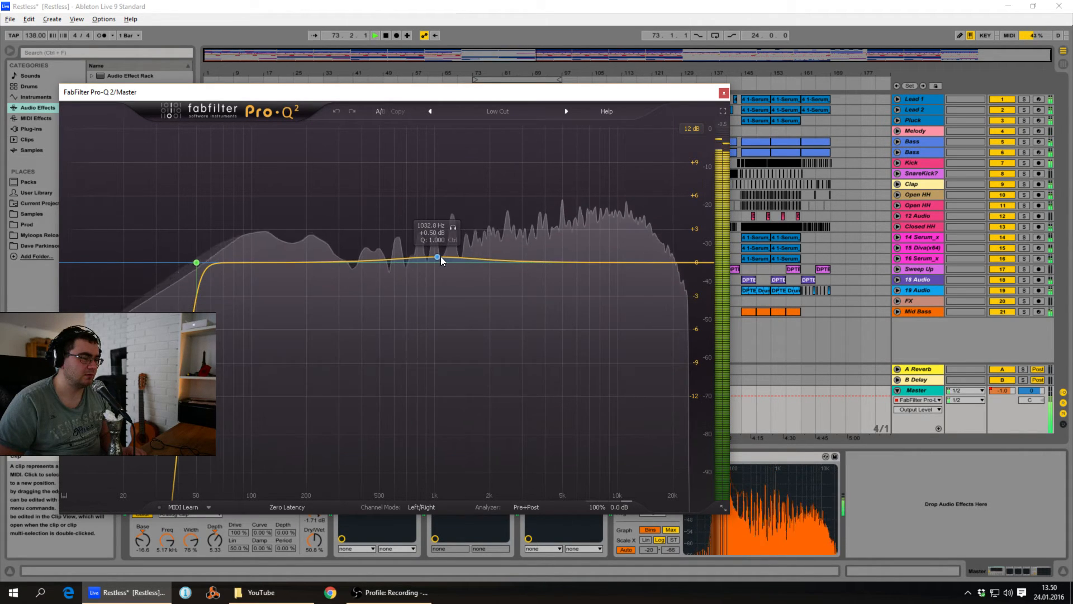
{"action": "left_click", "coordinate": [724, 94]}
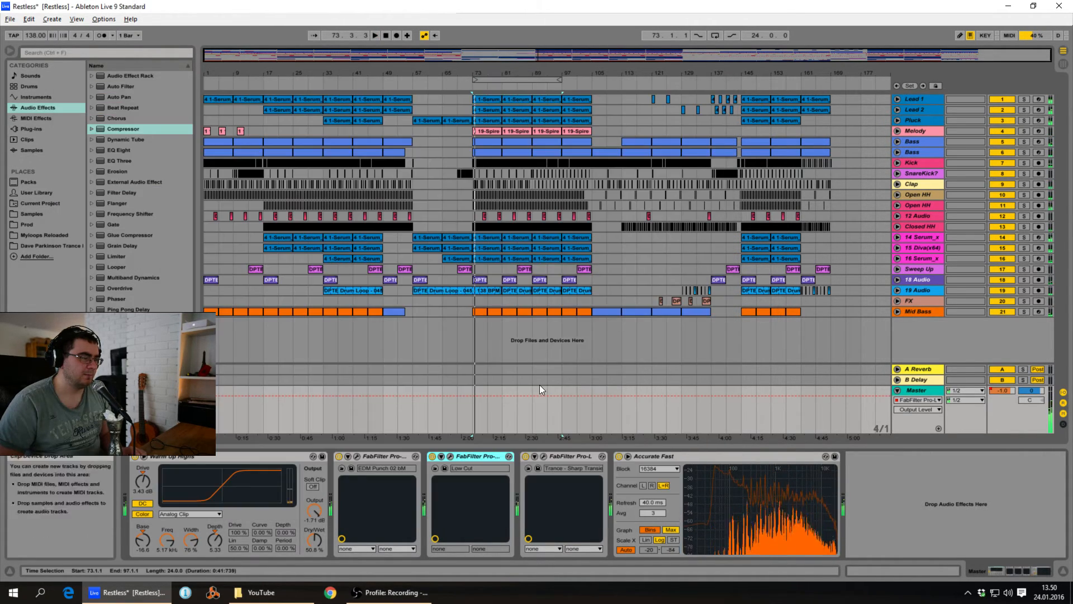
- Open the Master's FabFilter Pro-L limiter, select the loop range from bar 73, and watch the limiting during playback
{"action": "left_click", "coordinate": [566, 457]}
{"action": "left_click", "coordinate": [542, 456]}
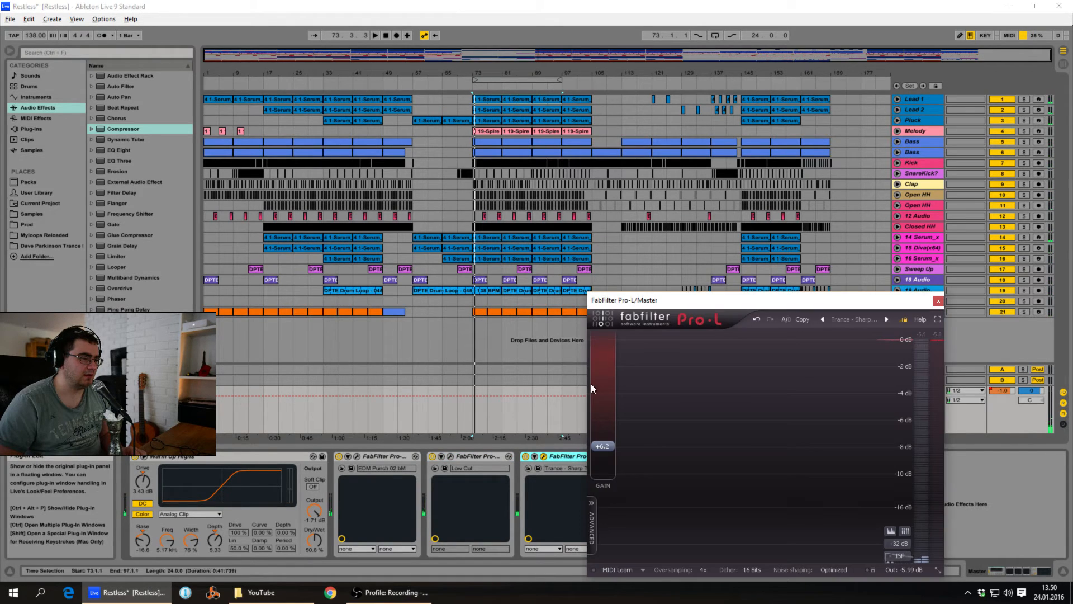
{"action": "left_click_drag", "start_coordinate": [714, 307], "coordinate": [141, 46]}
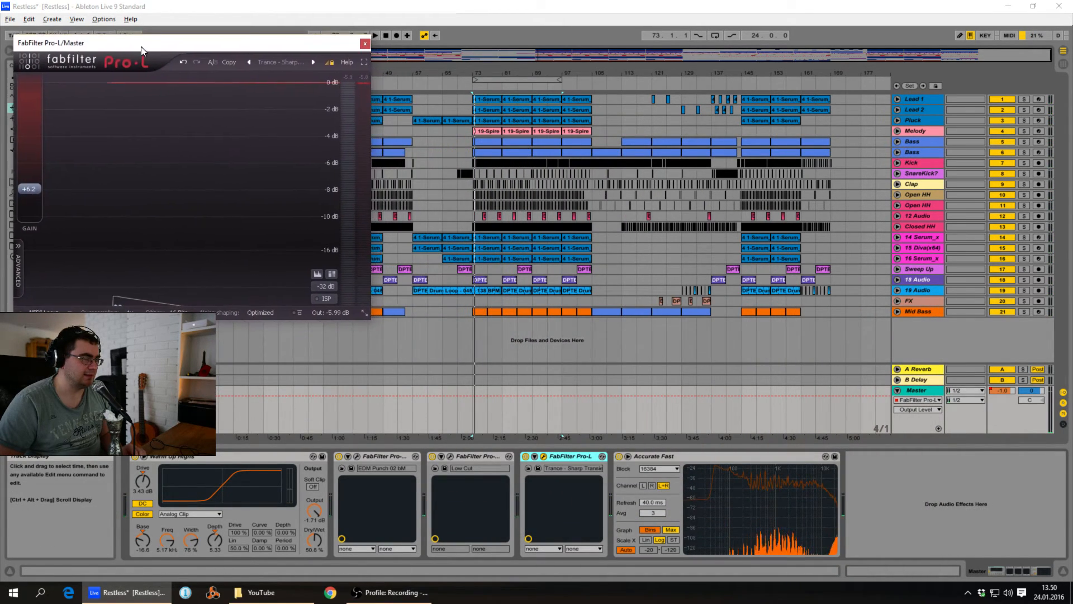
{"action": "left_click", "coordinate": [499, 83]}
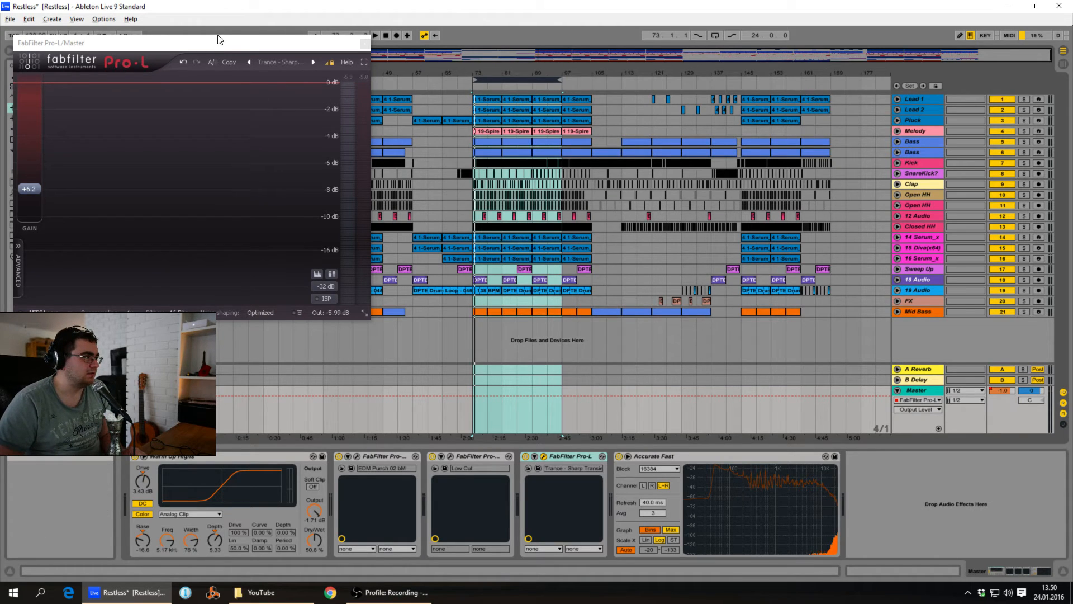
{"action": "left_click_drag", "start_coordinate": [219, 49], "coordinate": [228, 58]}
{"action": "key", "text": "space"}
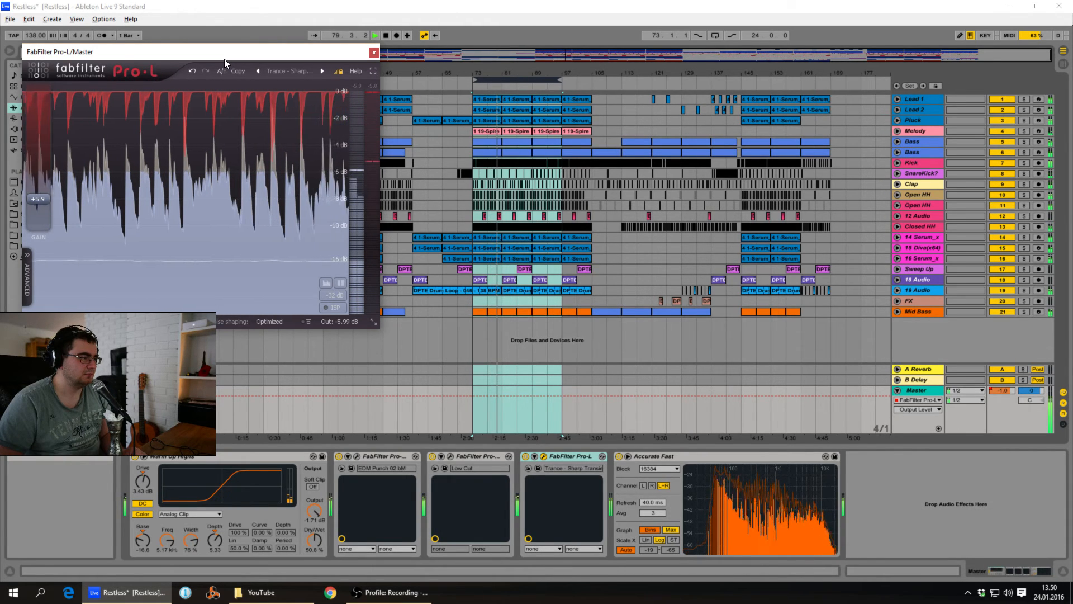
- Check the limiter's Output Level setting, then close the Pro-L window
{"action": "mouse_move", "coordinate": [347, 320]}
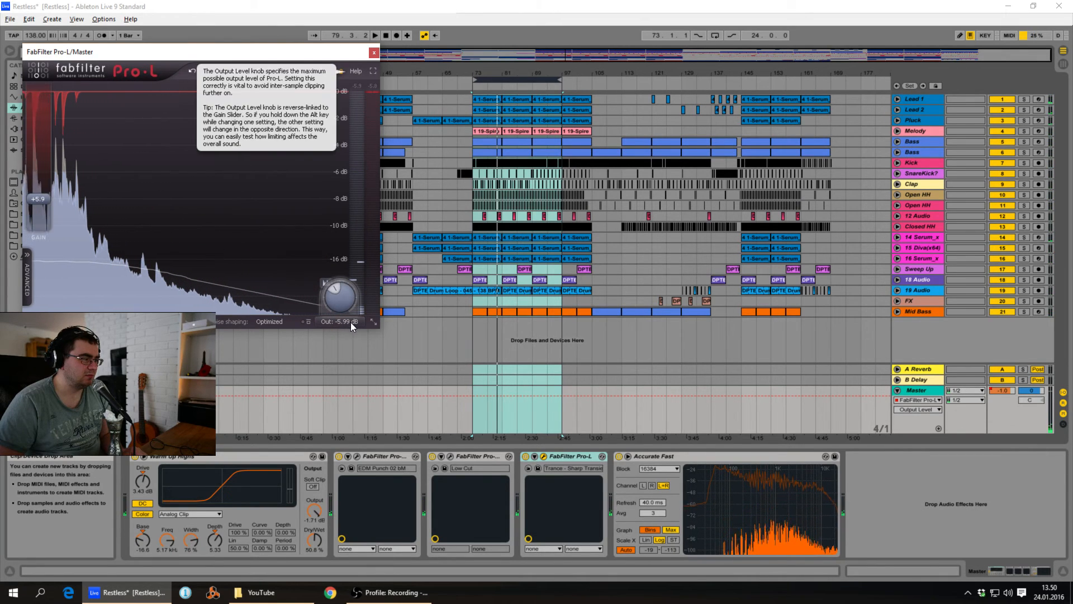
{"action": "left_click_drag", "start_coordinate": [206, 57], "coordinate": [439, 130]}
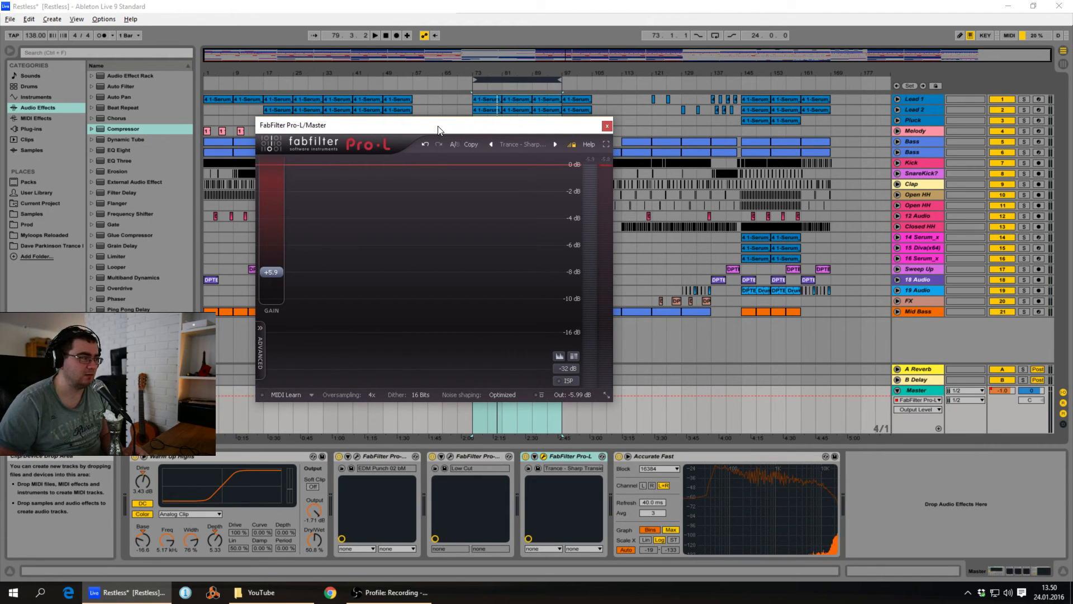
{"action": "left_click_drag", "start_coordinate": [438, 127], "coordinate": [498, 91]}
{"action": "left_click_drag", "start_coordinate": [575, 91], "coordinate": [753, 121]}
{"action": "left_click", "coordinate": [845, 120]}
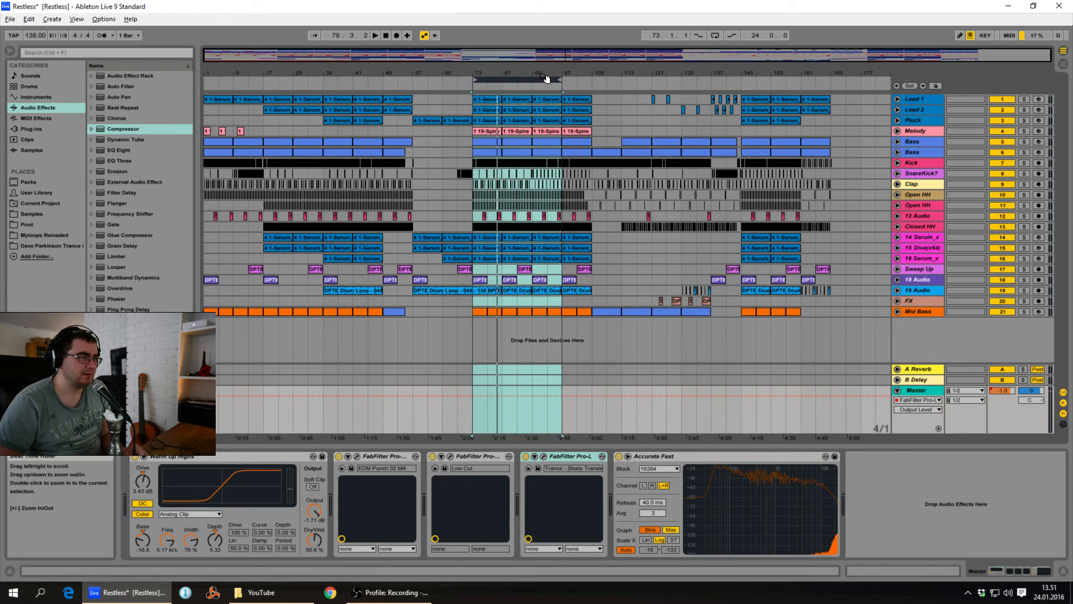
- Set the loop to 32 bars starting at bar 73 and return the playback position to 1.1.1
{"action": "left_click_drag", "start_coordinate": [542, 82], "coordinate": [582, 81]}
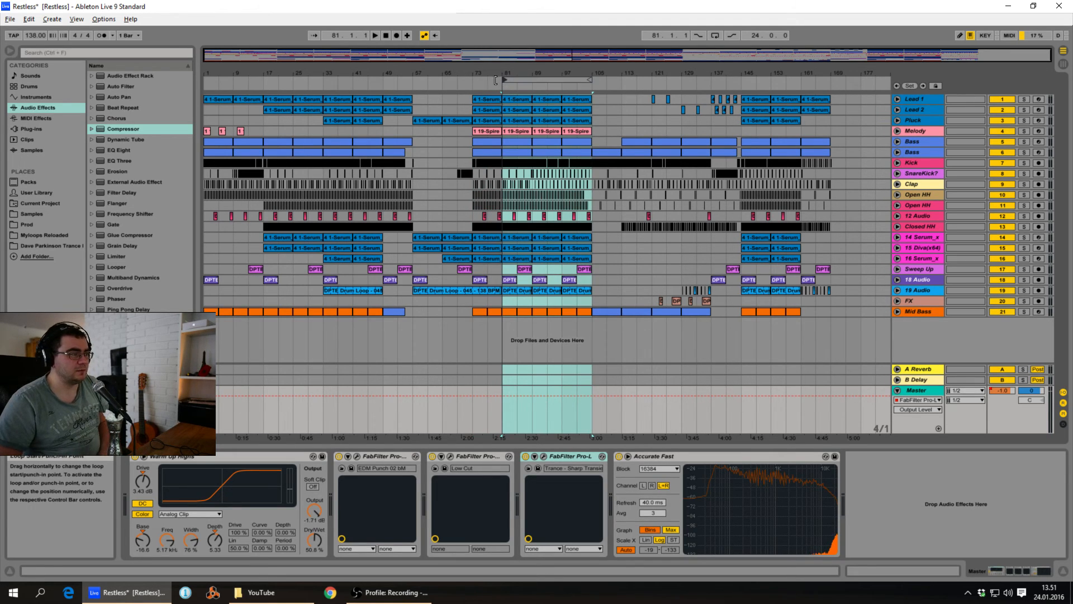
{"action": "left_click_drag", "start_coordinate": [506, 81], "coordinate": [472, 80]}
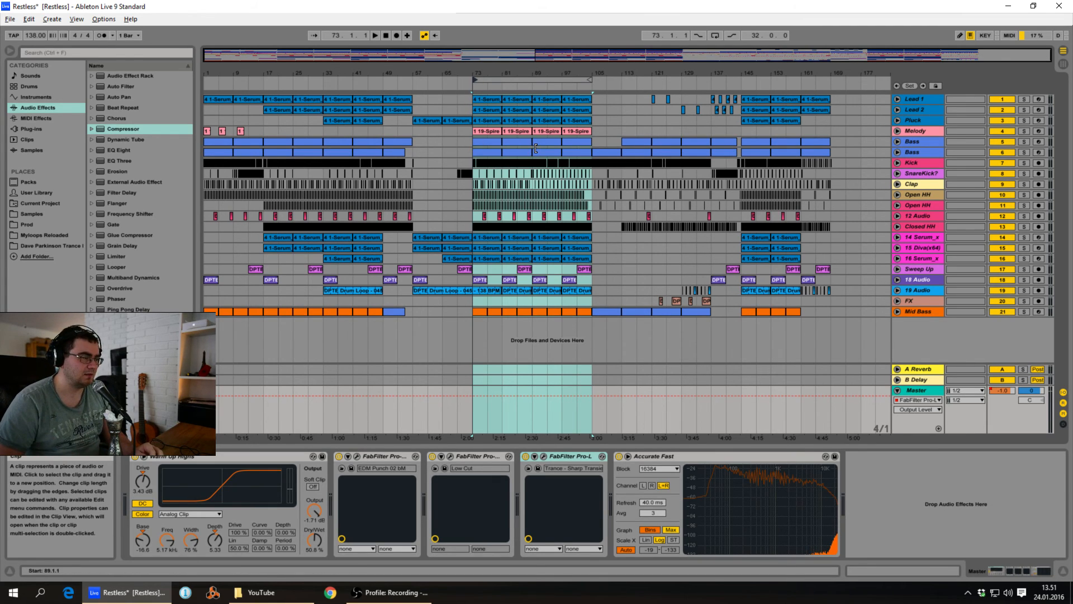
{"action": "double_click", "coordinate": [386, 36]}
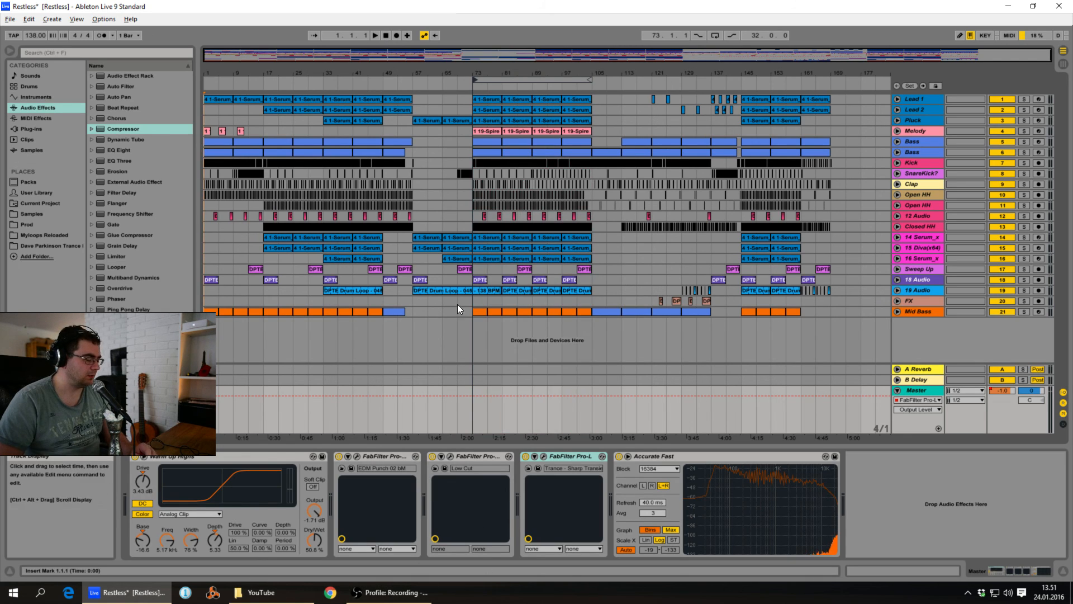